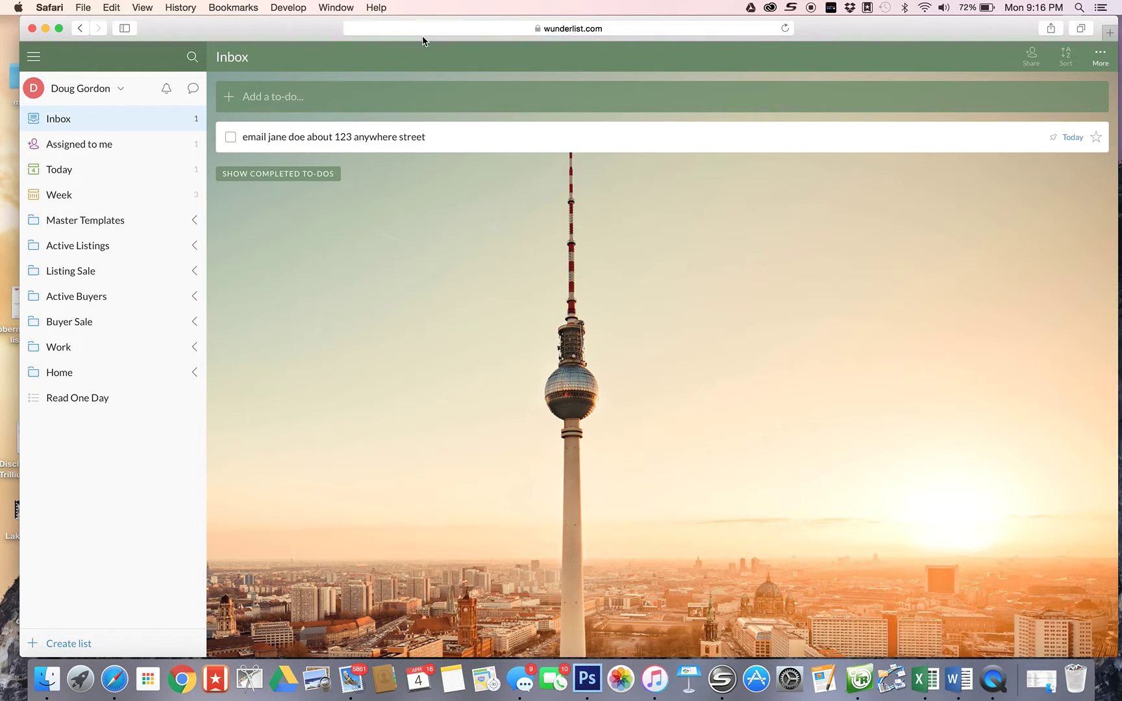
# - Add 'training program for new agents' as a new Inbox to-do and open its details
pyautogui.moveTo(302, 33); pyautogui.dragTo(288, 32)
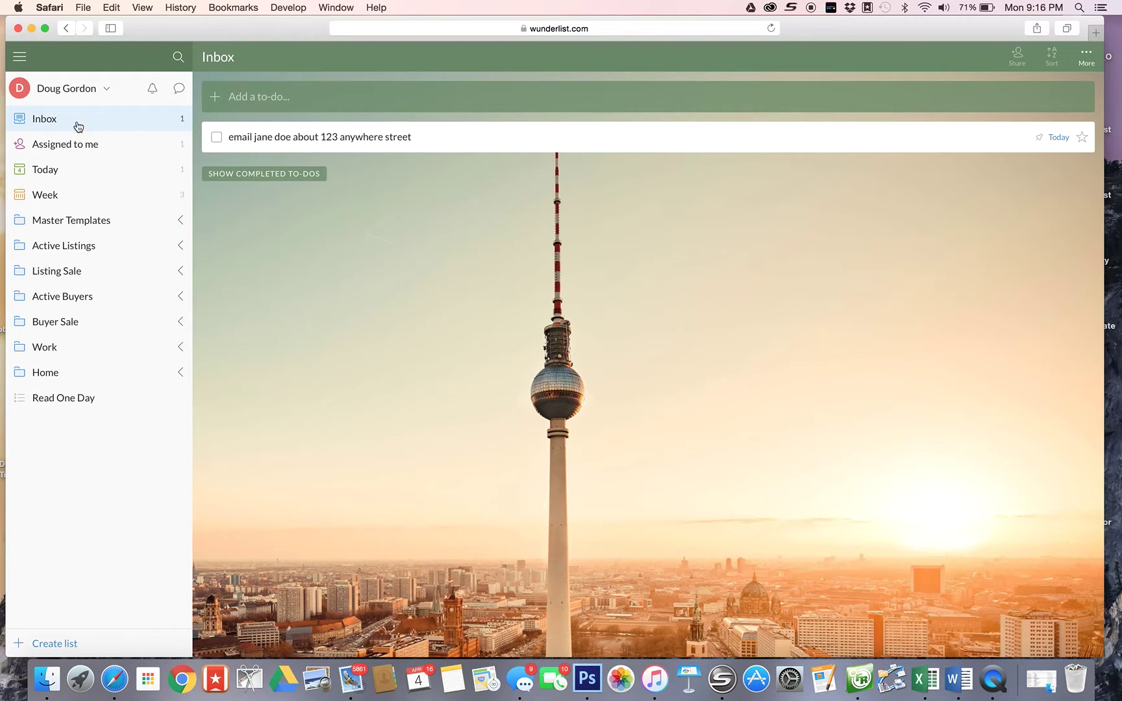
pyautogui.click(231, 97)
pyautogui.write('training program for new agents')
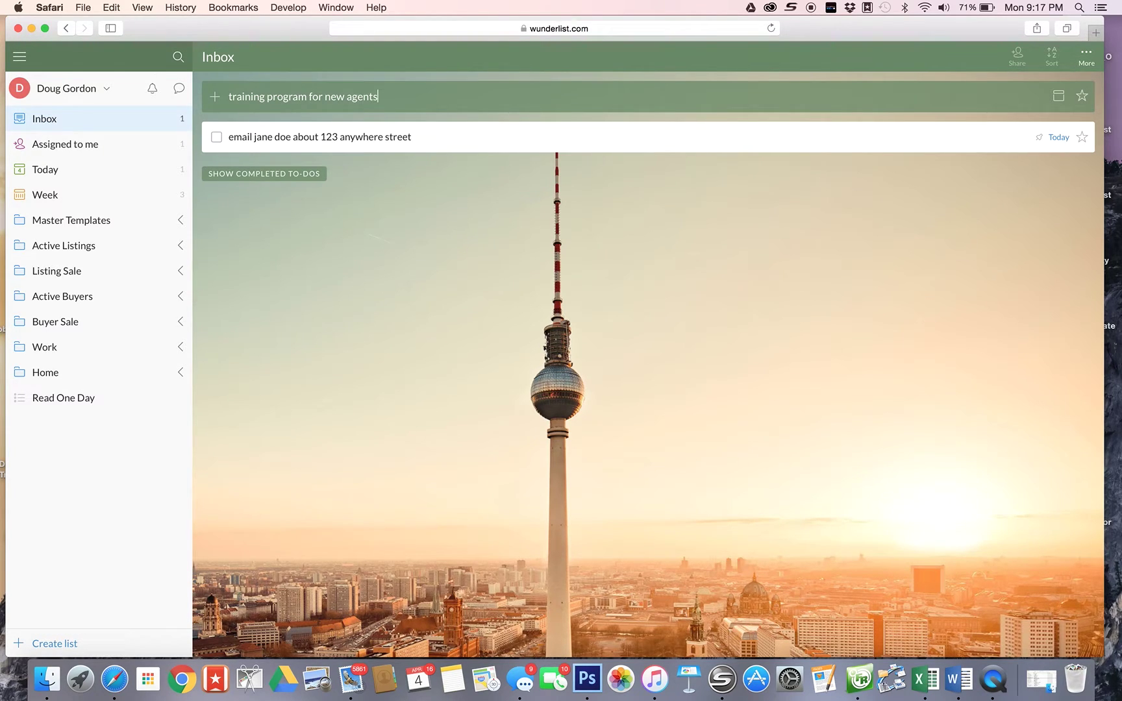
pyautogui.press('Return')
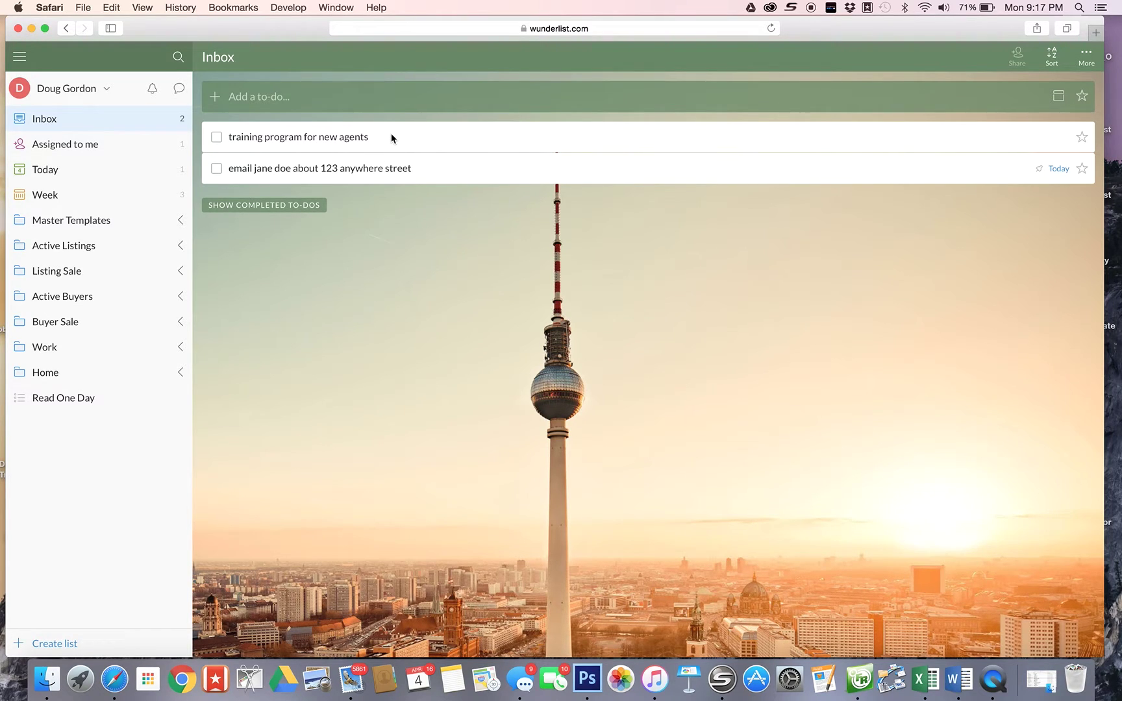
pyautogui.click(391, 137)
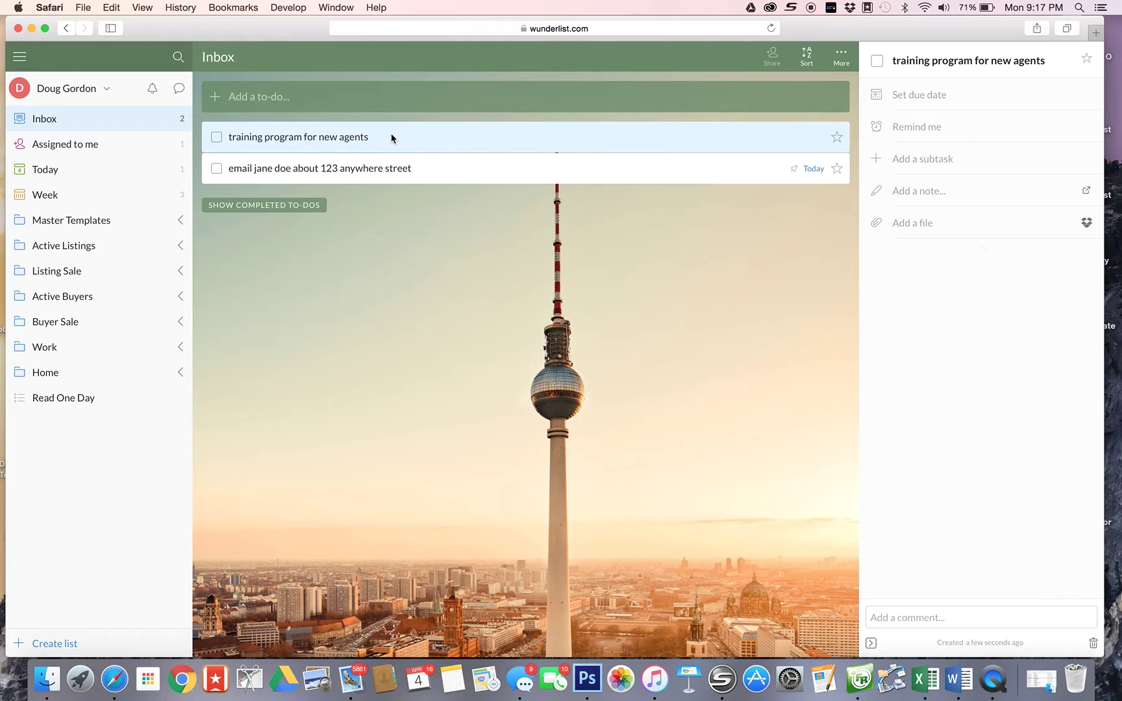
# - Append the #Doug and #training tags to the to-do's title
pyautogui.click(1044, 62)
pyautogui.write('#Doug')
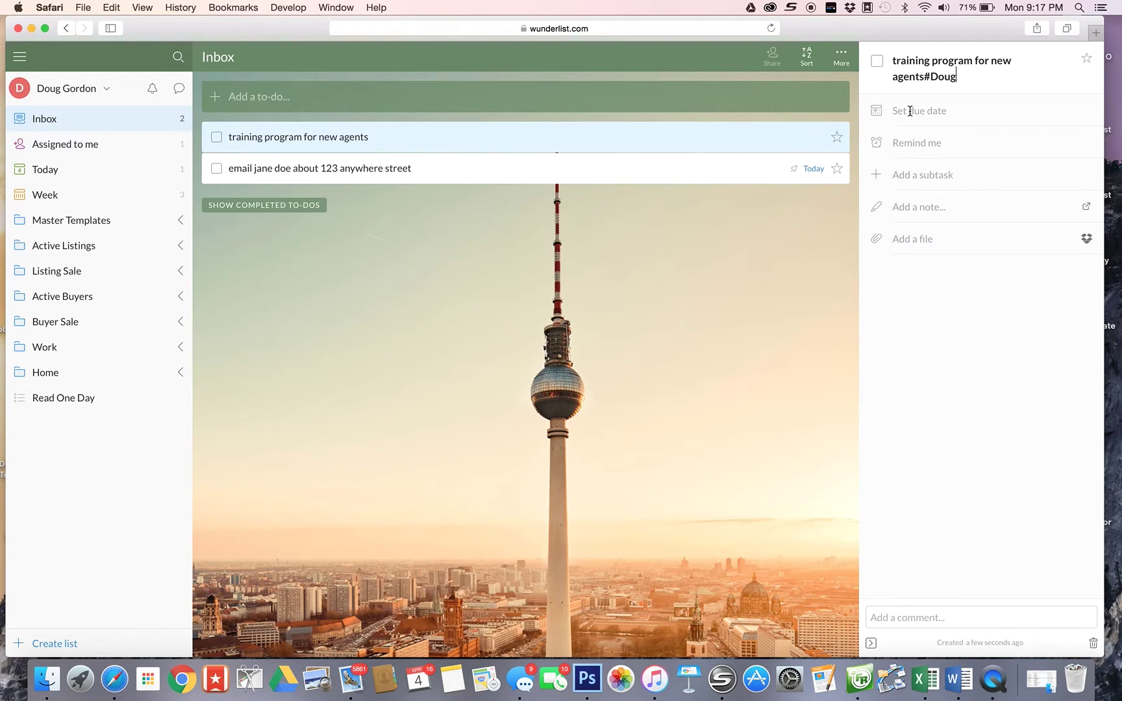
pyautogui.write('#training')
# - Make the to-do due Wednesday, April 6 with a 9:00 AM reminder
pyautogui.click(909, 110)
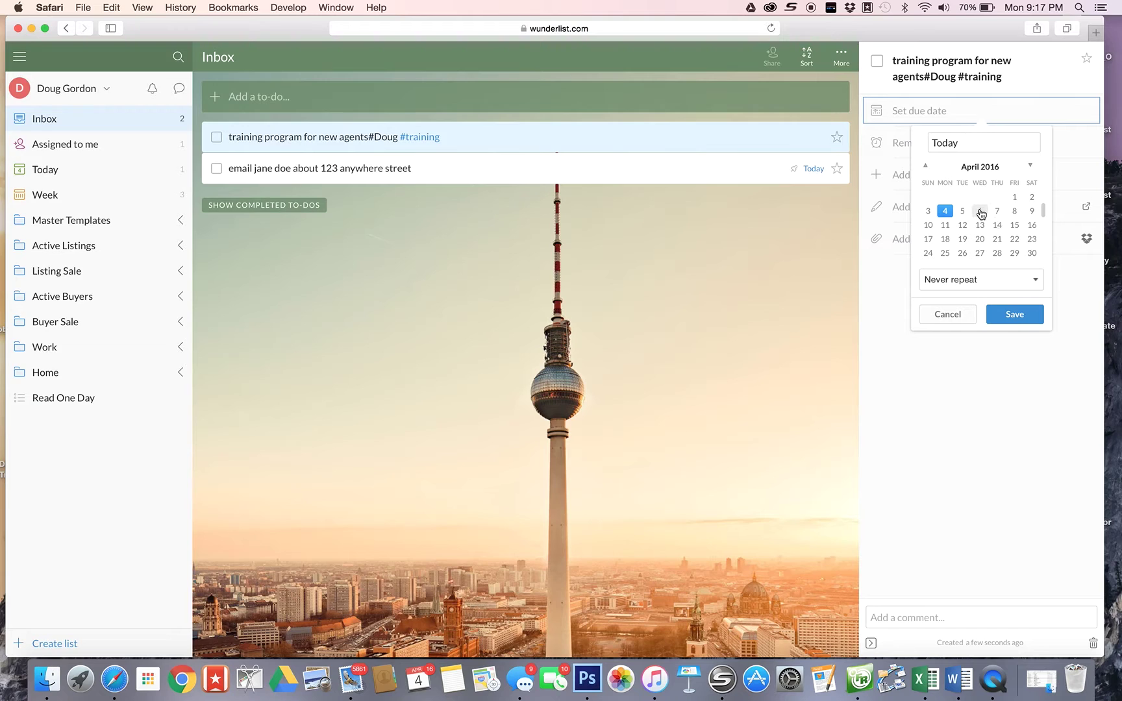
pyautogui.click(980, 212)
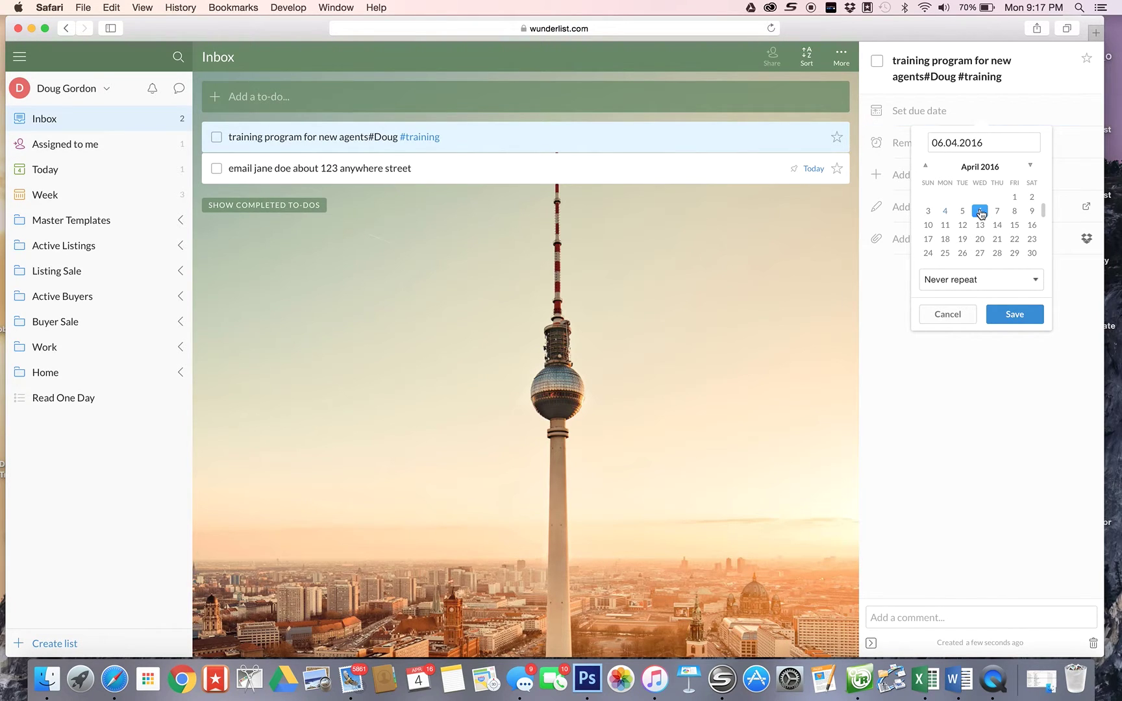
pyautogui.click(900, 144)
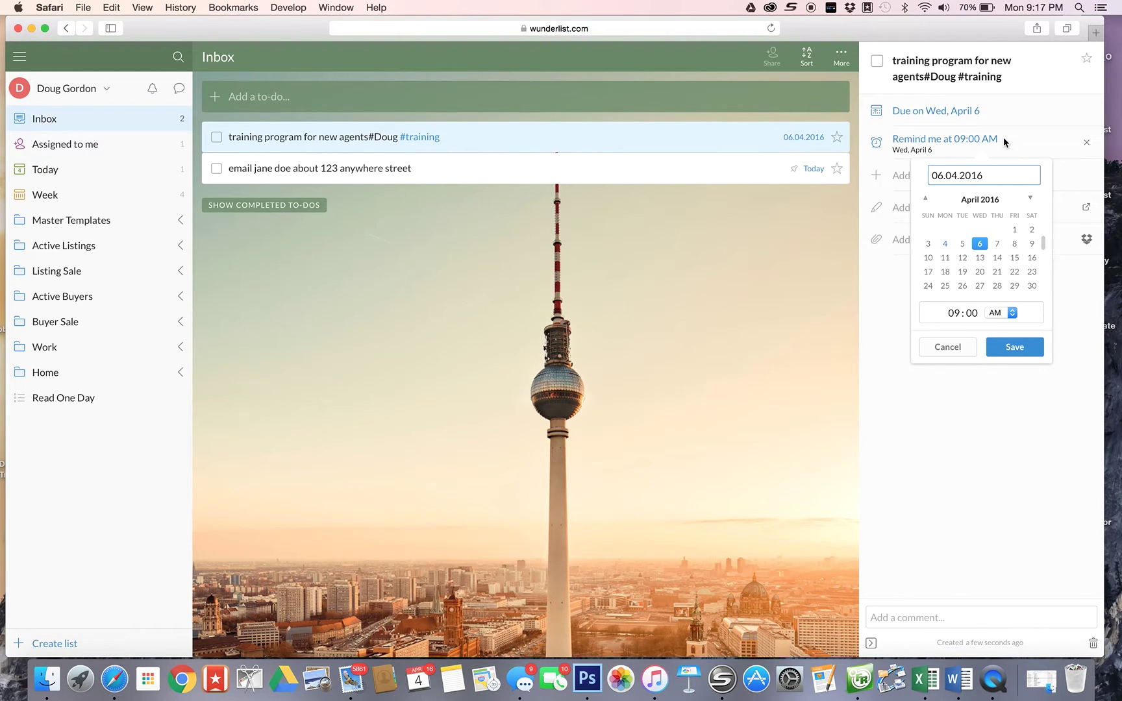
pyautogui.click(1012, 348)
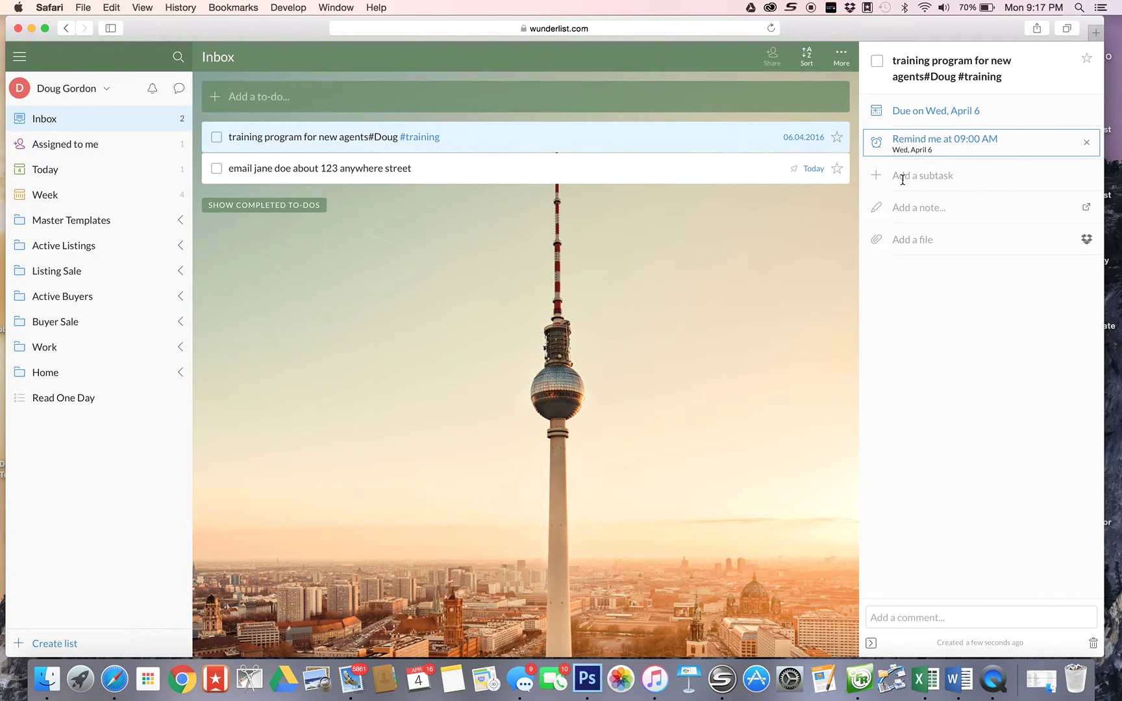
pyautogui.click(903, 180)
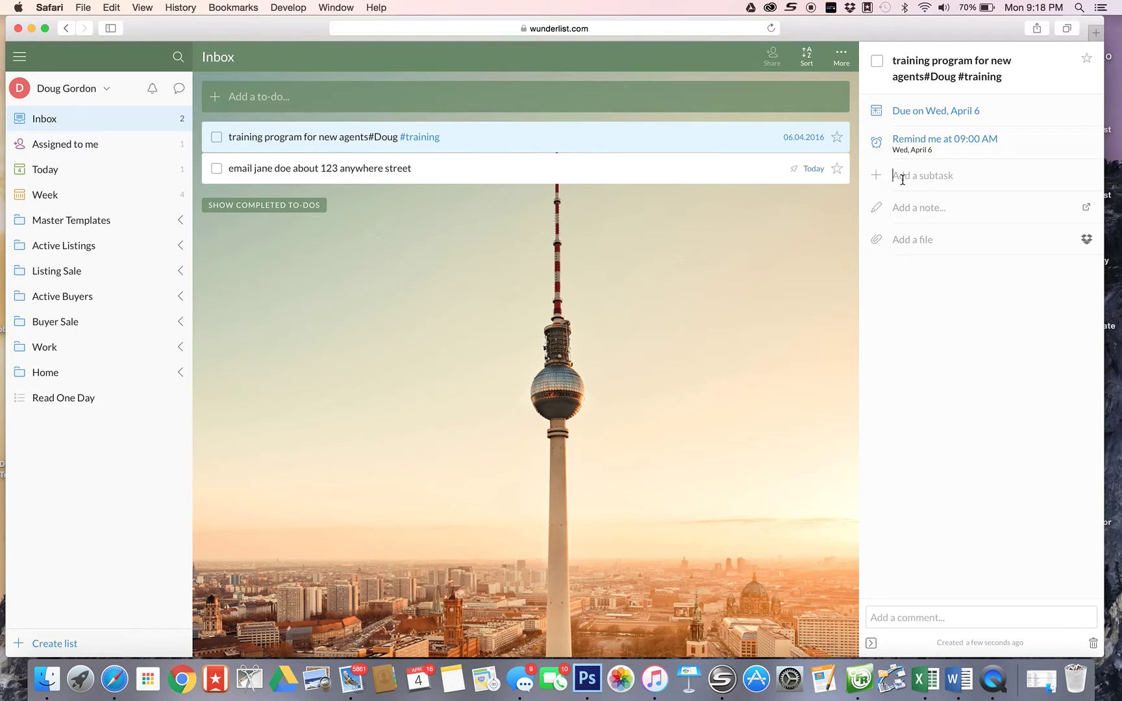
# - Add two subtasks, one about e-mailing the training list and one named 'test', then open the 123 anywhere street email to-do
pyautogui.write('email to ron training list')
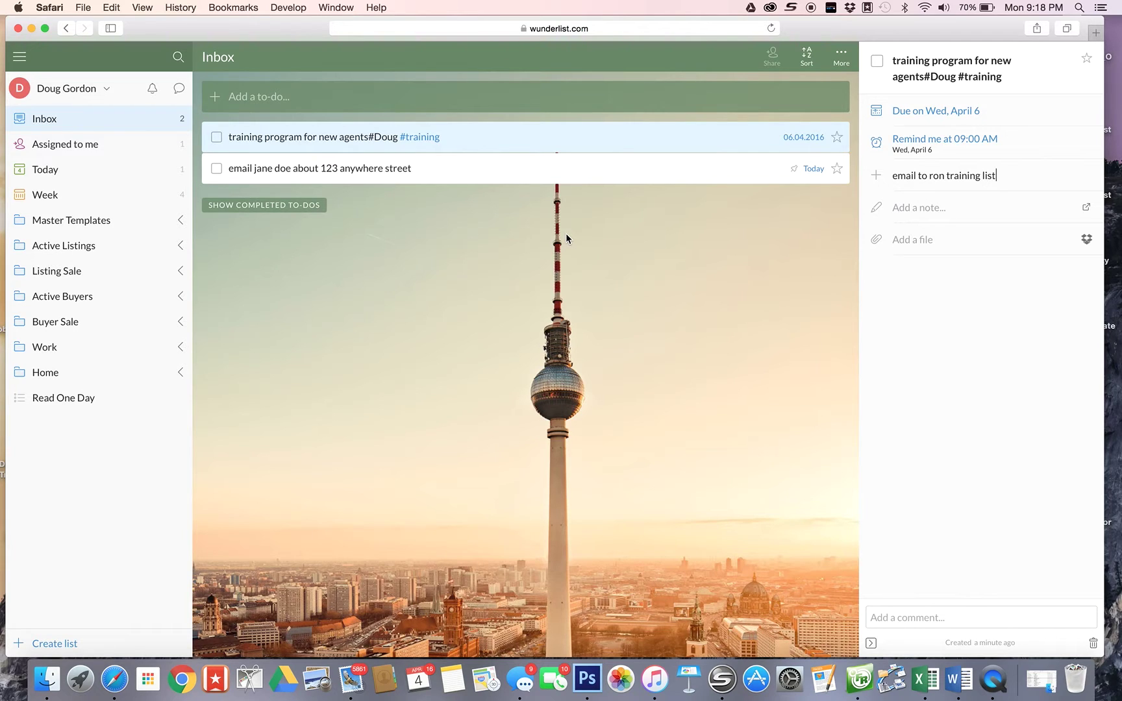
pyautogui.press('Return')
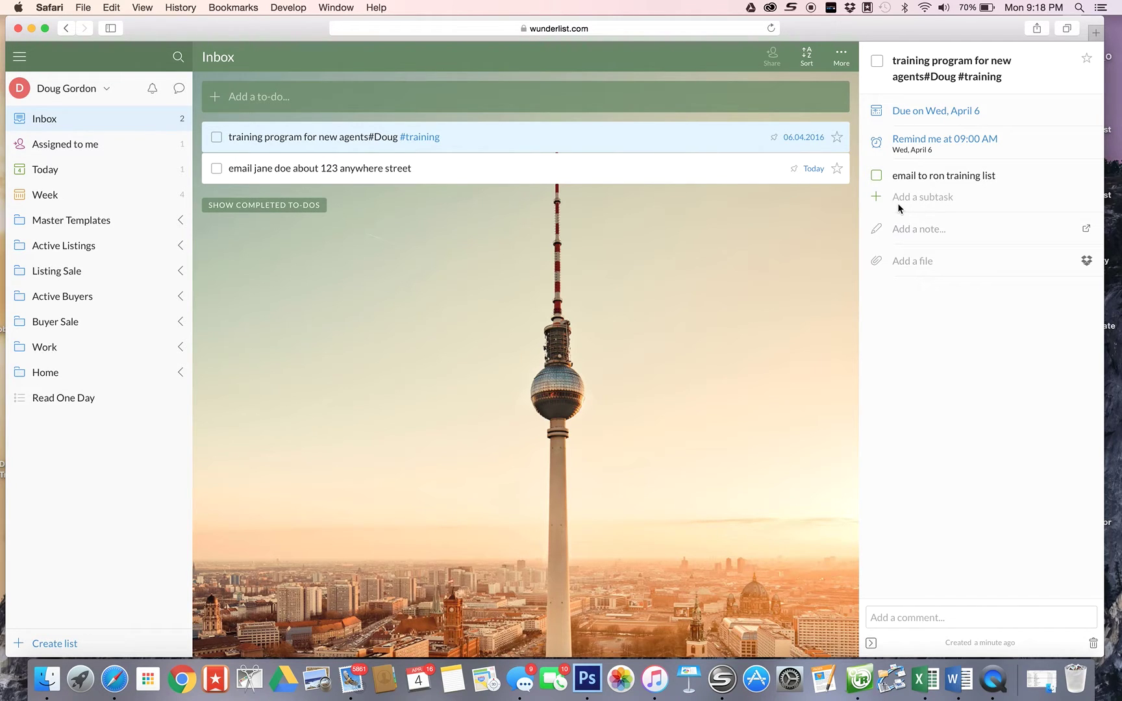
pyautogui.write('test')
pyautogui.press('Return')
pyautogui.click(756, 248)
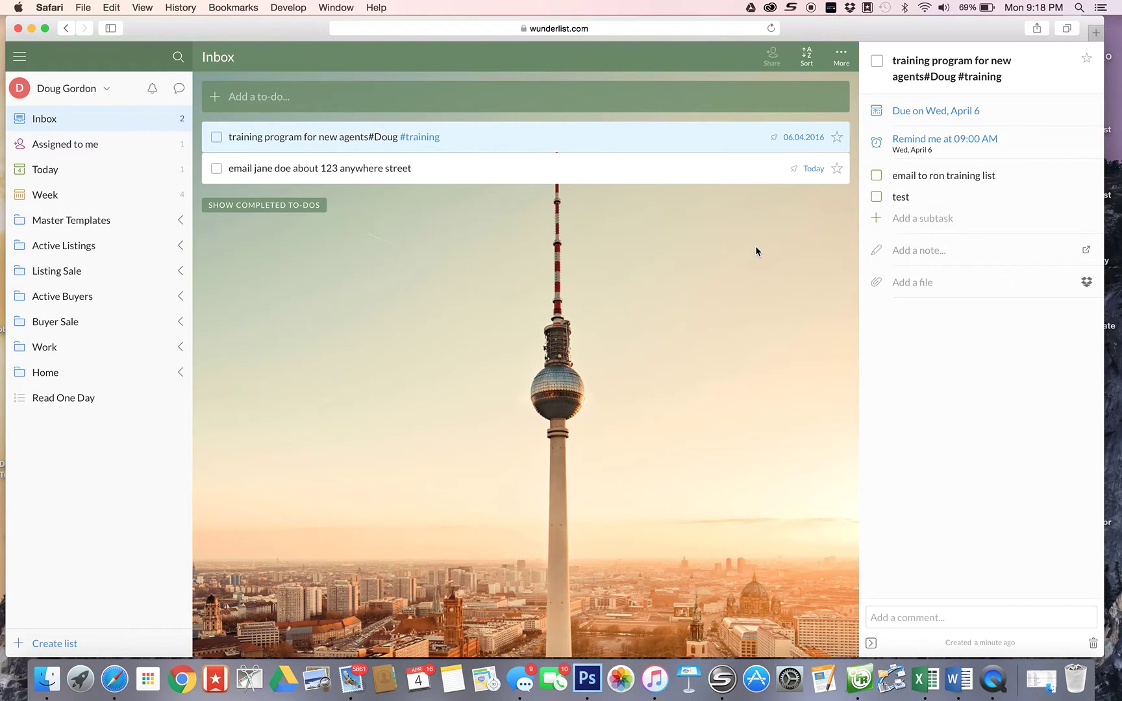
pyautogui.click(545, 170)
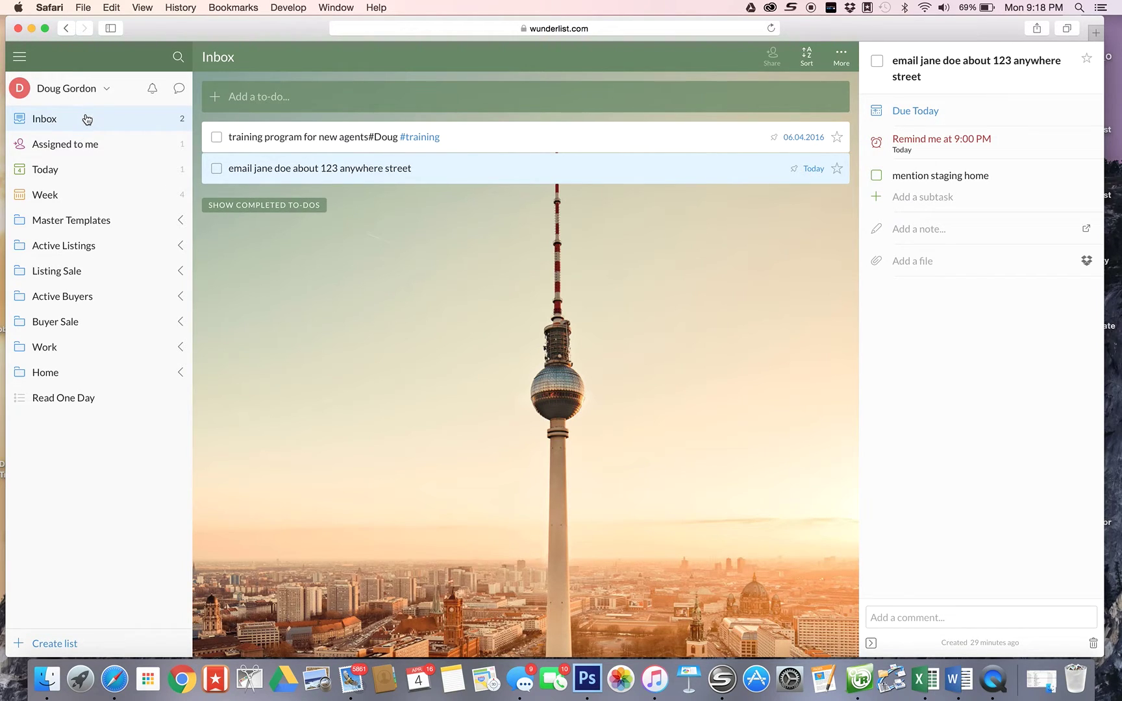
# - Create the Inbox to-do 'read new manual for toronto mls'
pyautogui.click(266, 97)
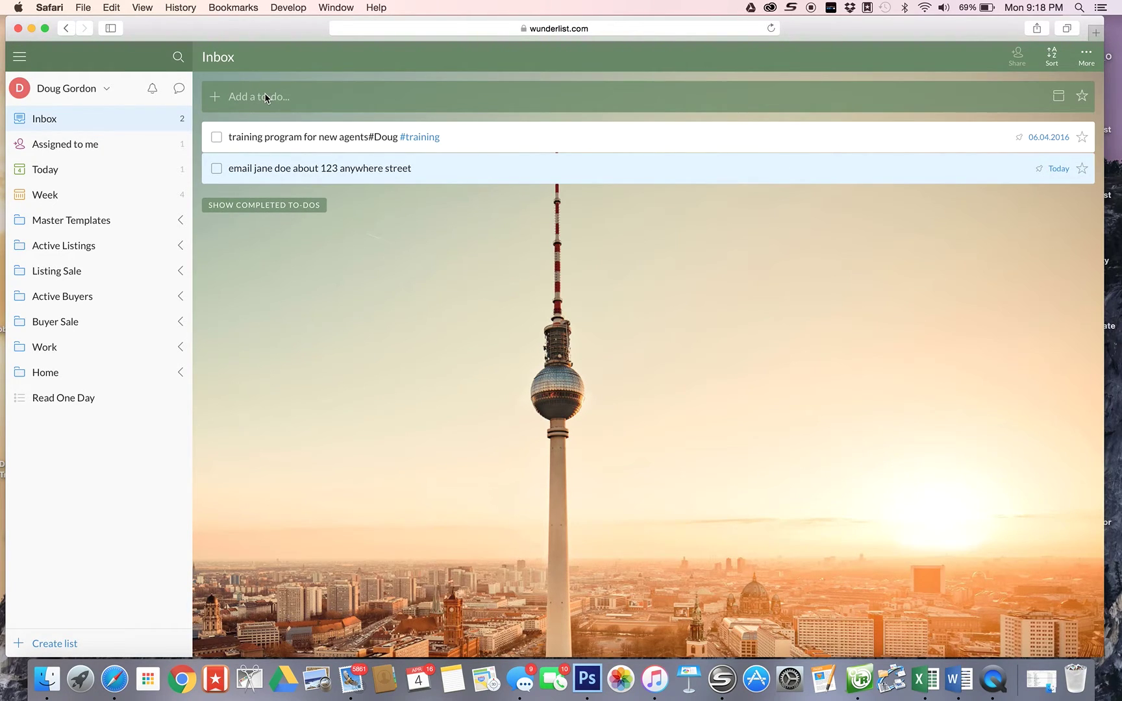
pyautogui.write('read new manual for toronto mls')
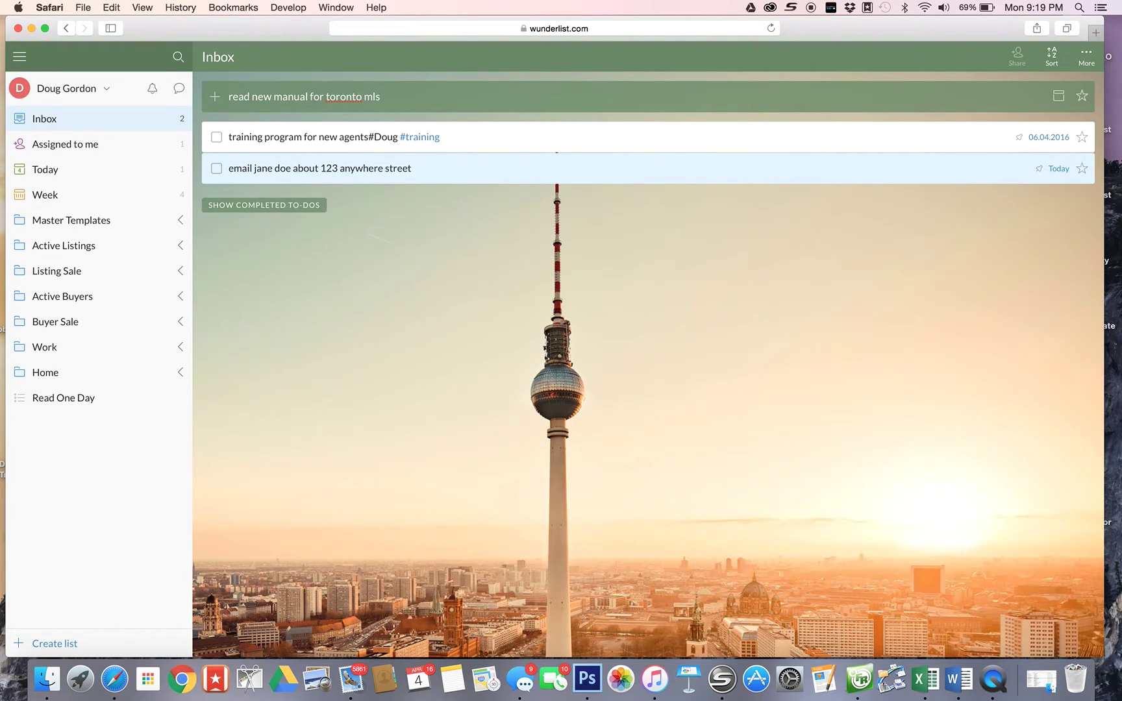
pyautogui.press('Return')
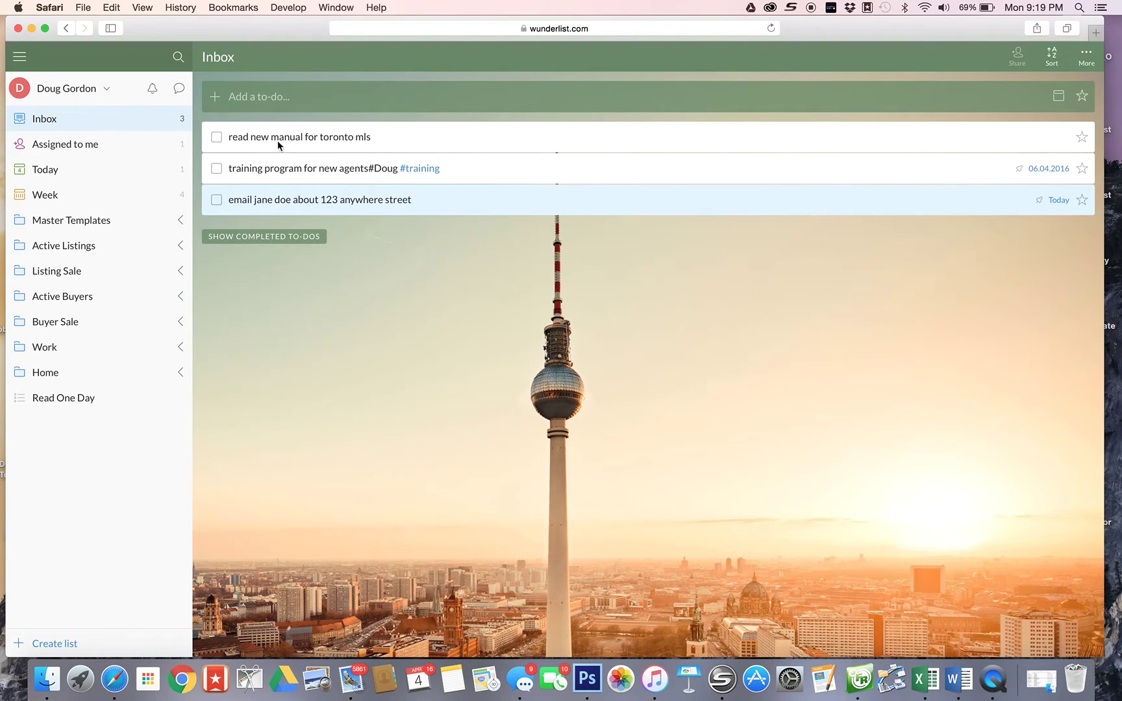
pyautogui.click(385, 137)
# - Drag the toronto mls manual to-do toward Buyer Sale and expand the Master Templates folder
pyautogui.moveTo(350, 141); pyautogui.dragTo(280, 133)
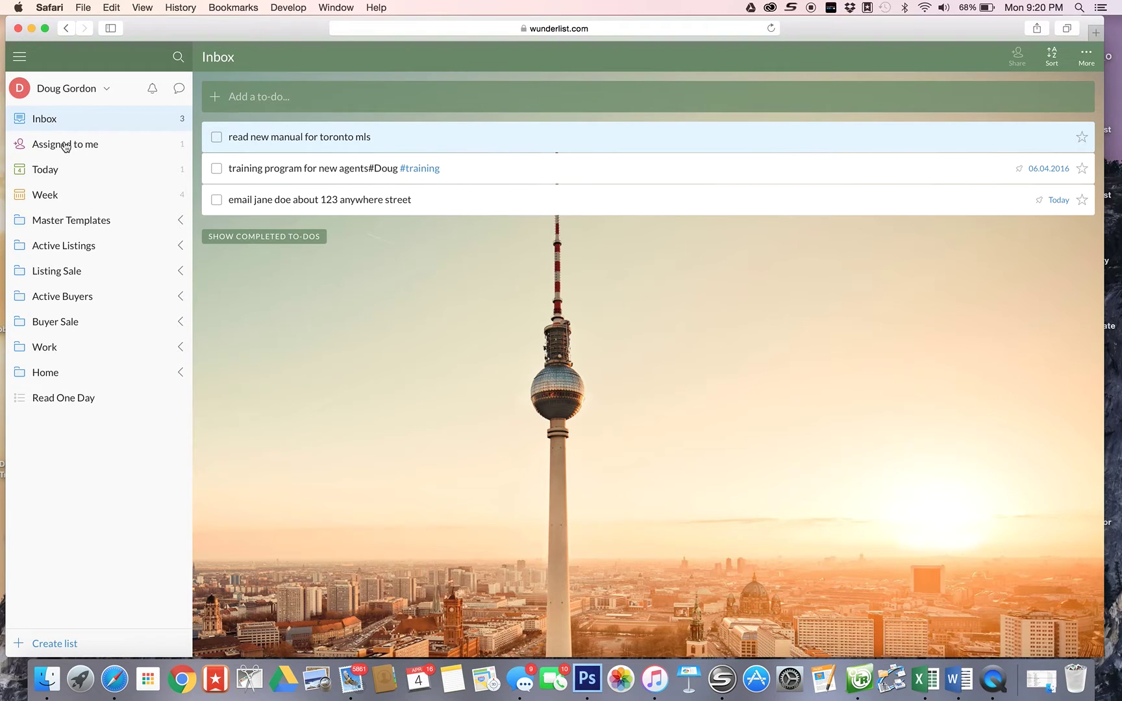
pyautogui.click(66, 221)
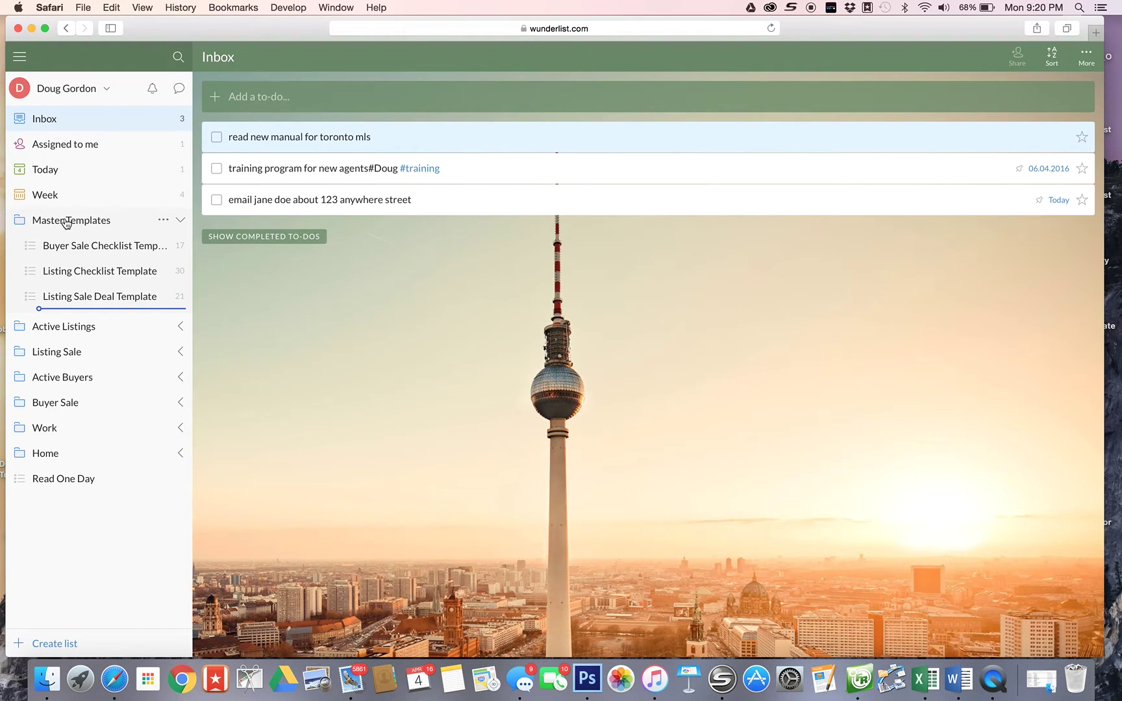
# - Browse the Assigned to me, Today and Week smart lists
pyautogui.click(59, 146)
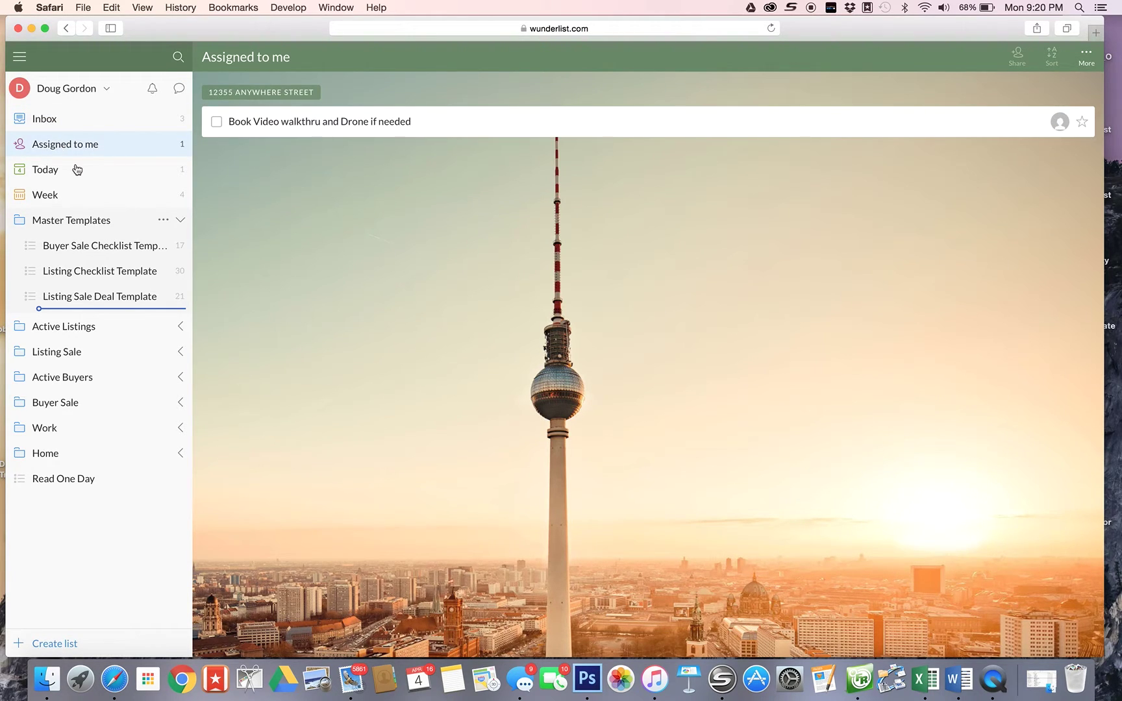
pyautogui.click(68, 170)
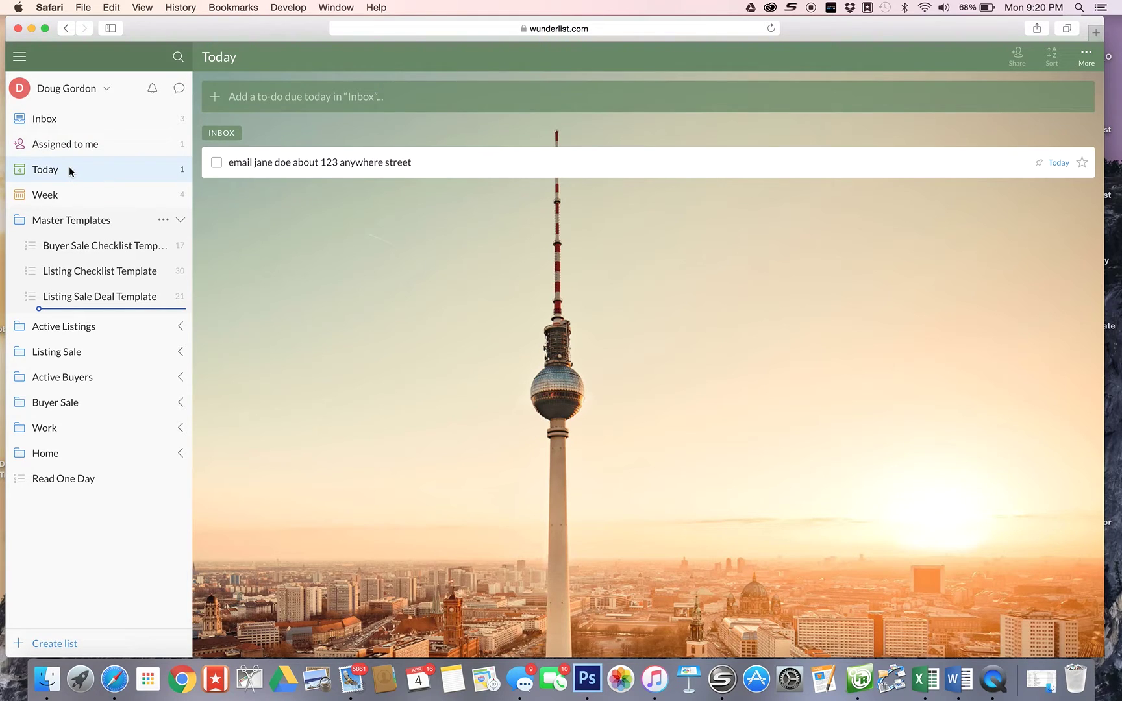
pyautogui.click(46, 198)
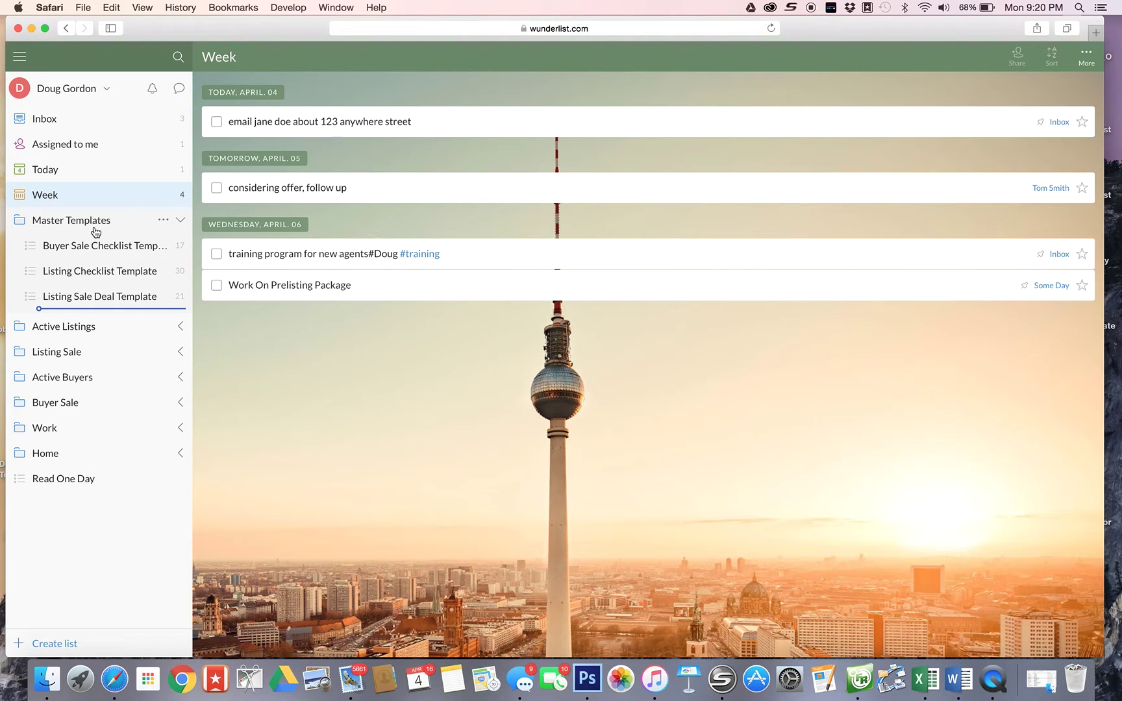
# - Toggle the Master Templates and Active Listings folders, then open Listing Checklist Template
pyautogui.click(45, 224)
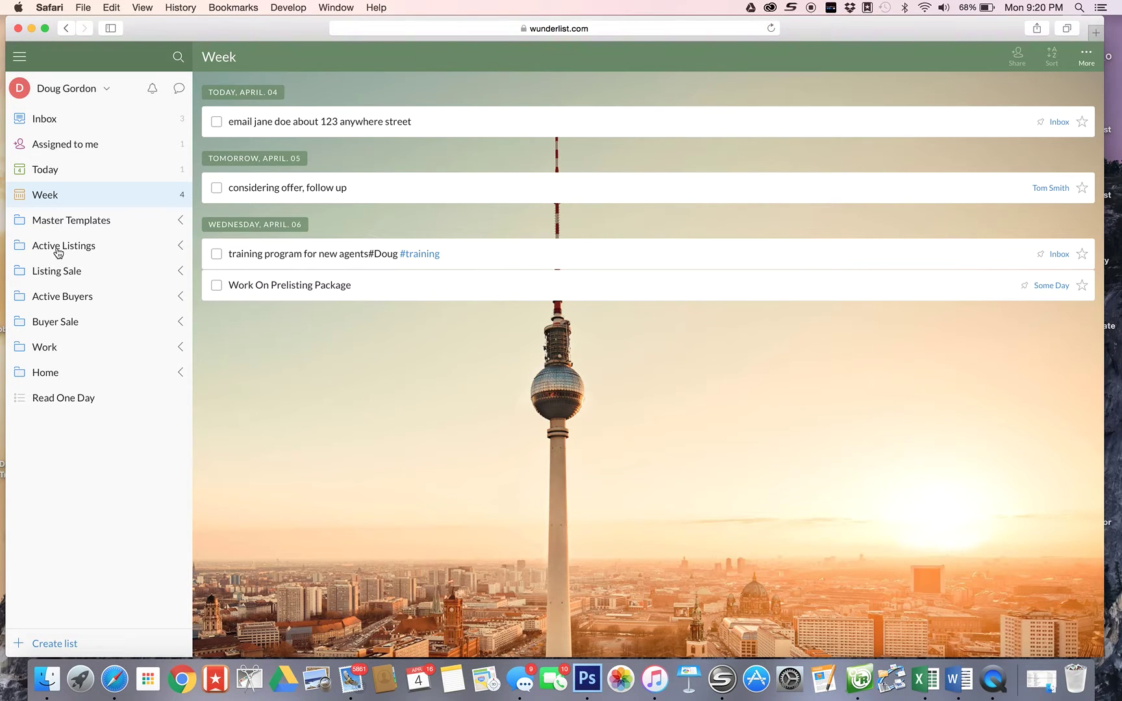
pyautogui.click(58, 253)
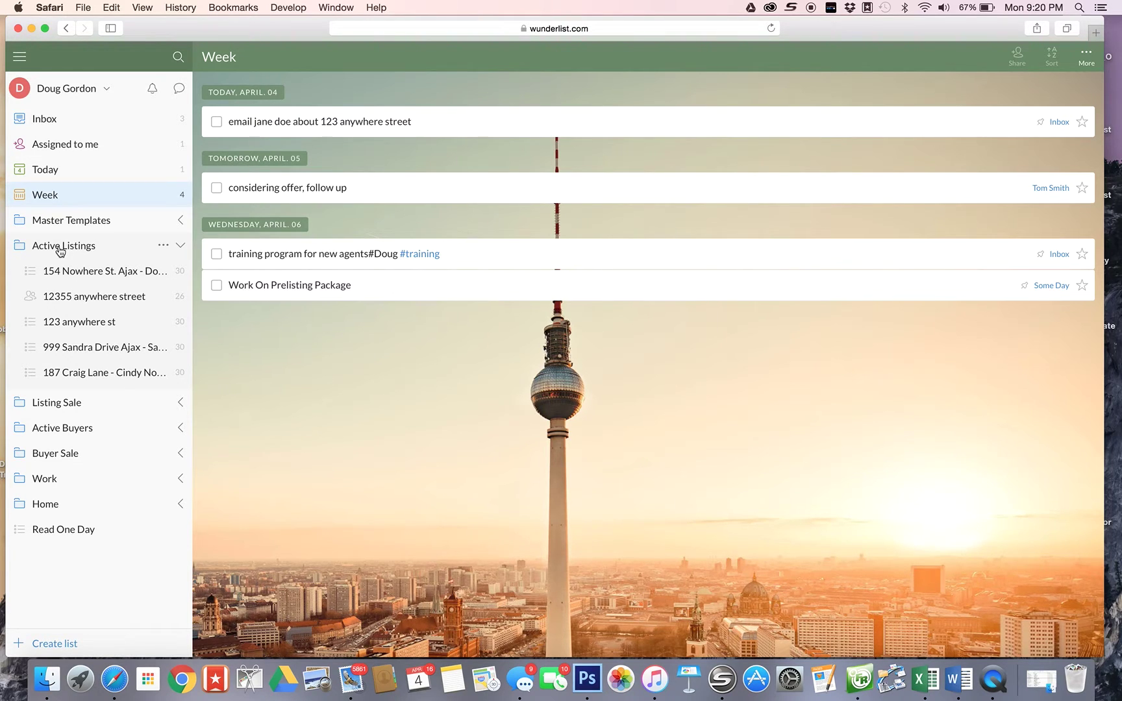
pyautogui.click(60, 251)
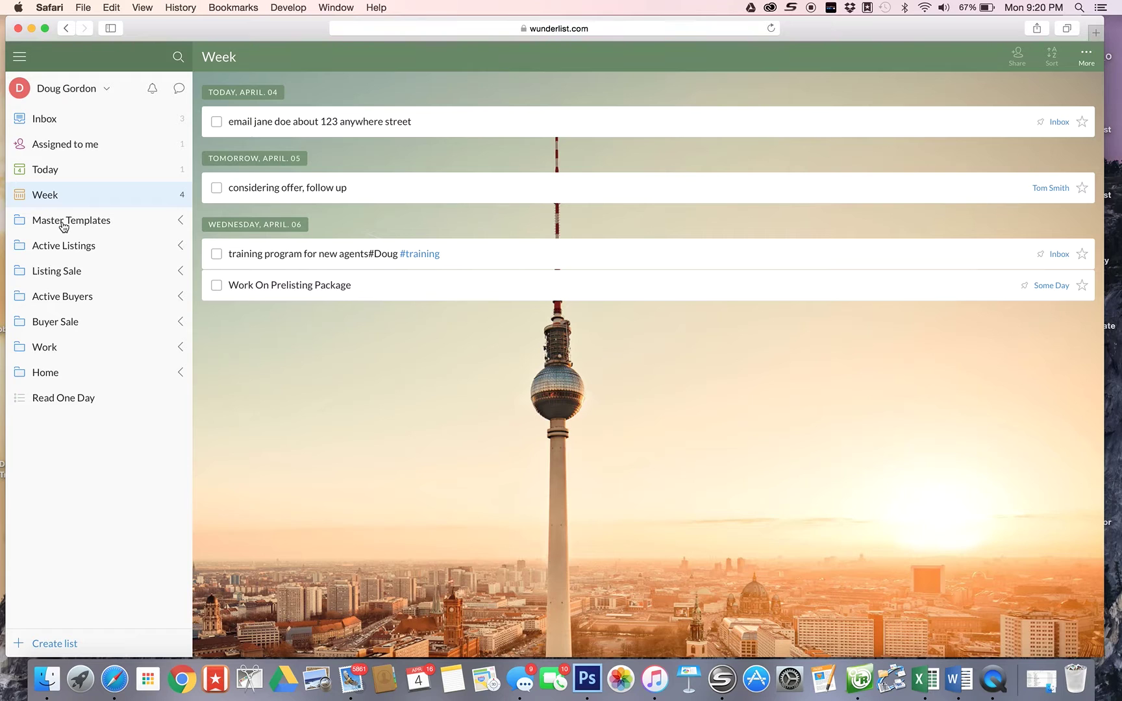
pyautogui.click(63, 223)
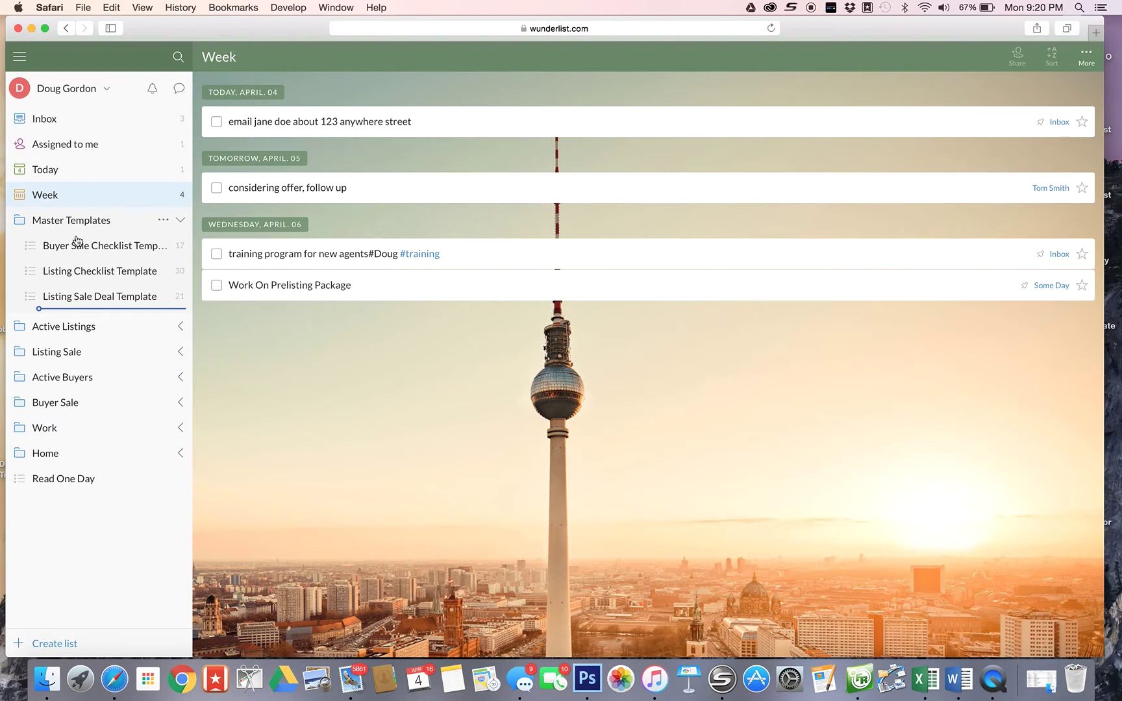
pyautogui.click(33, 272)
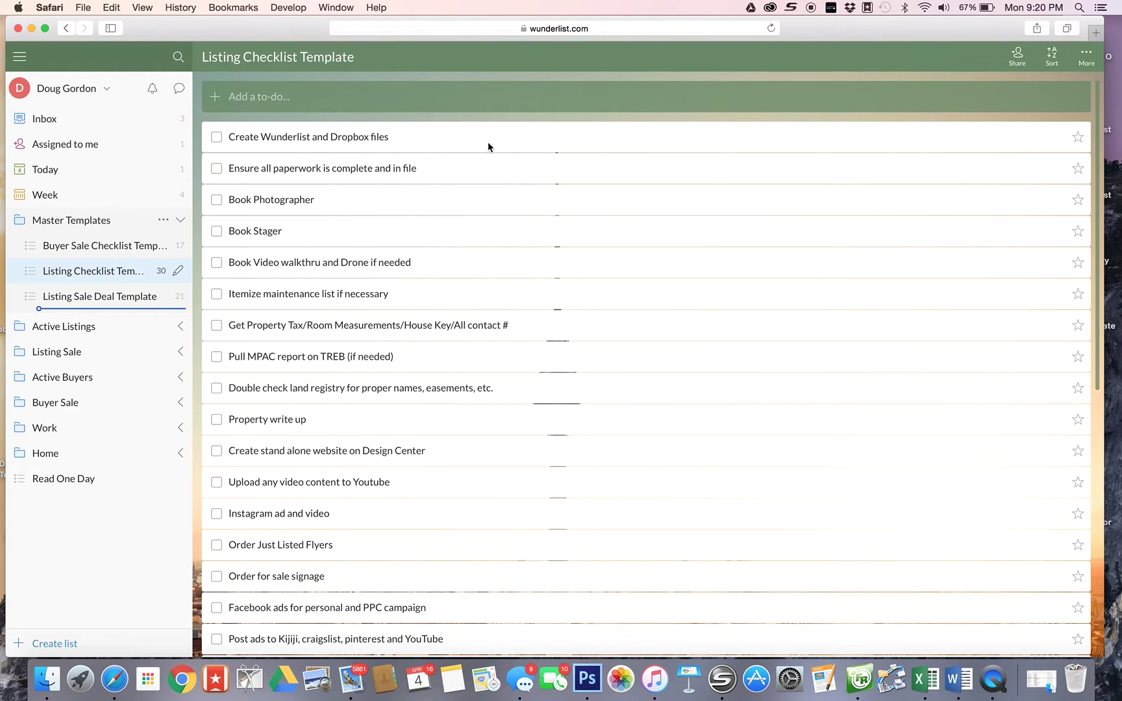
pyautogui.scroll(-4, 488, 143)
pyautogui.scroll(-3, 488, 147)
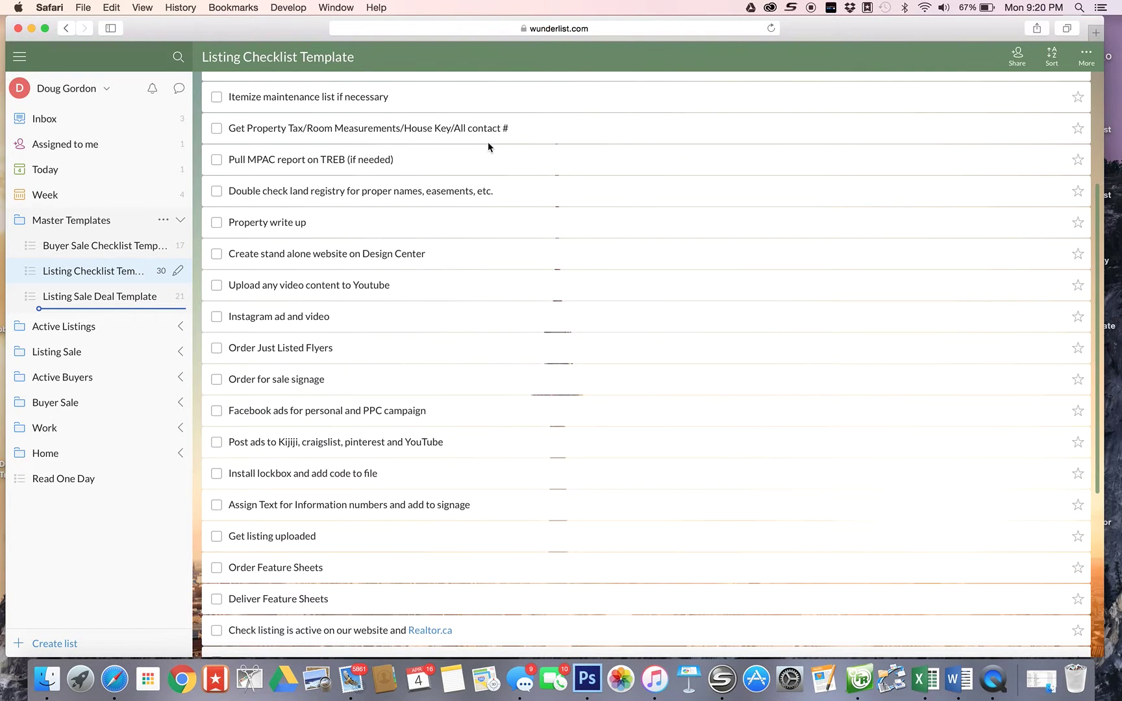
pyautogui.scroll(5, 489, 147)
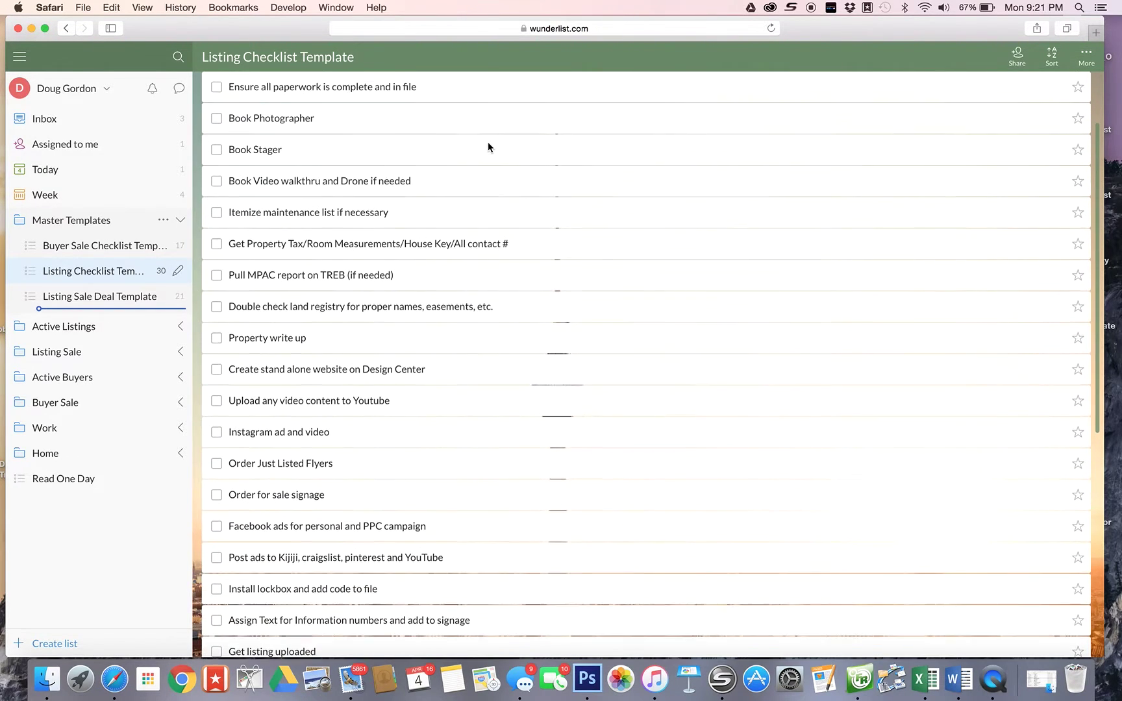
pyautogui.scroll(2, 489, 147)
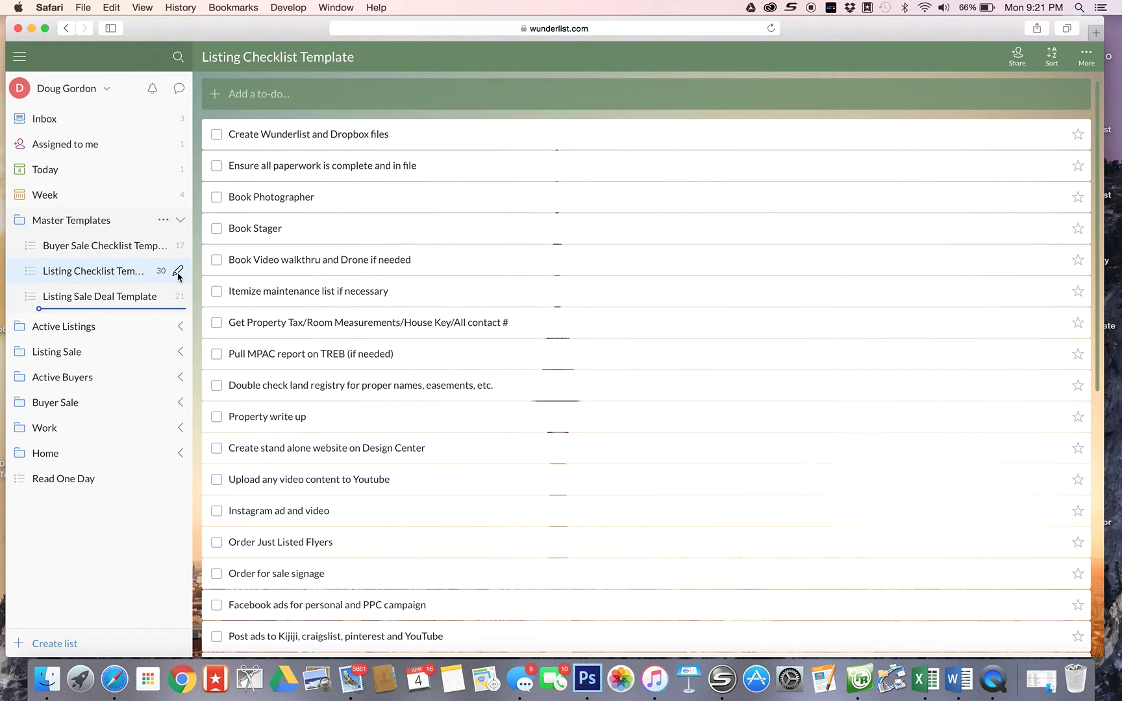
# - Share Listing Checklist Template with the team's e-mail address, then expand Active Listings
pyautogui.click(178, 272)
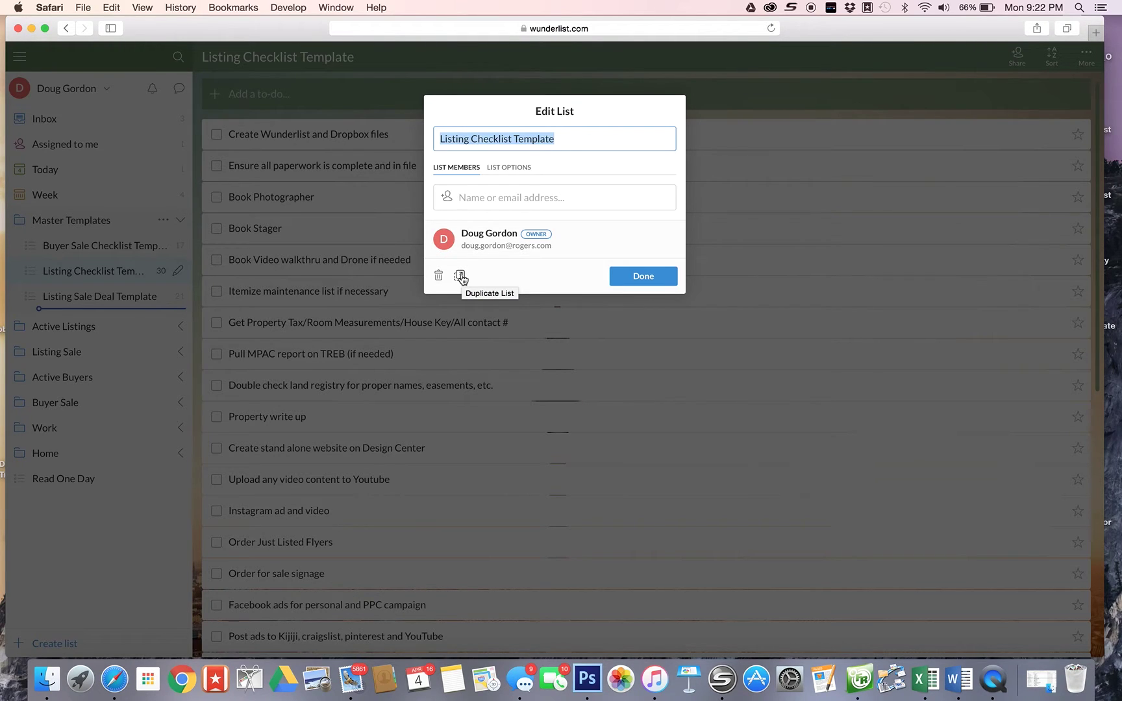
pyautogui.click(492, 197)
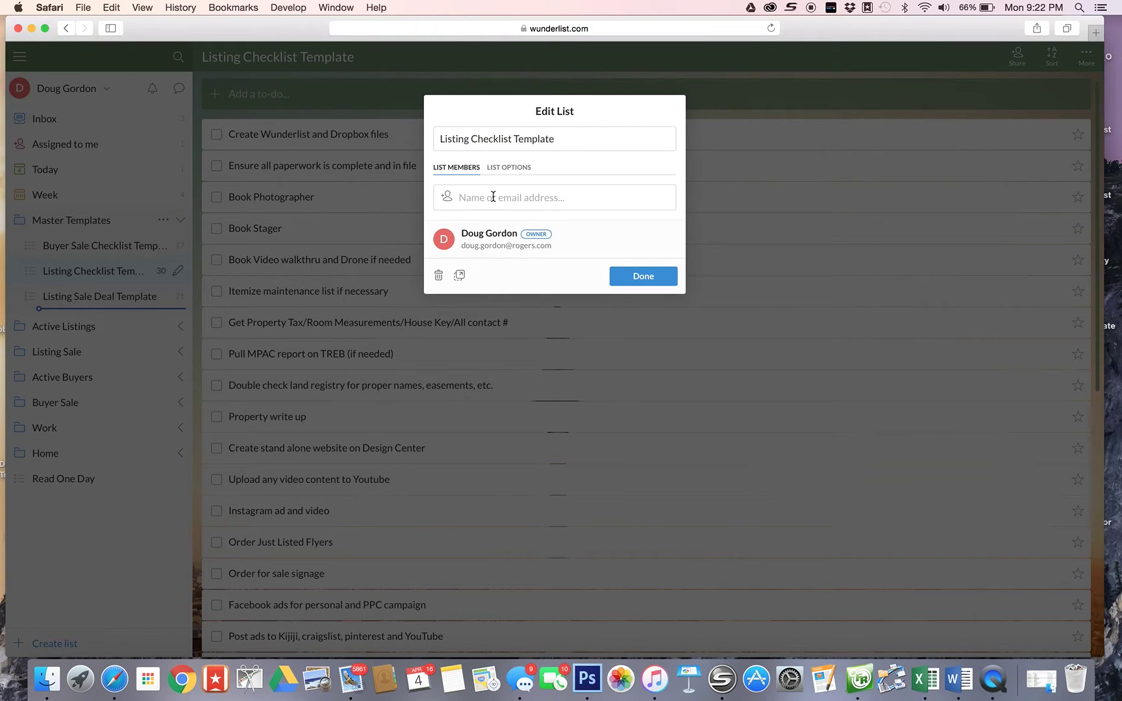
pyautogui.write('the')
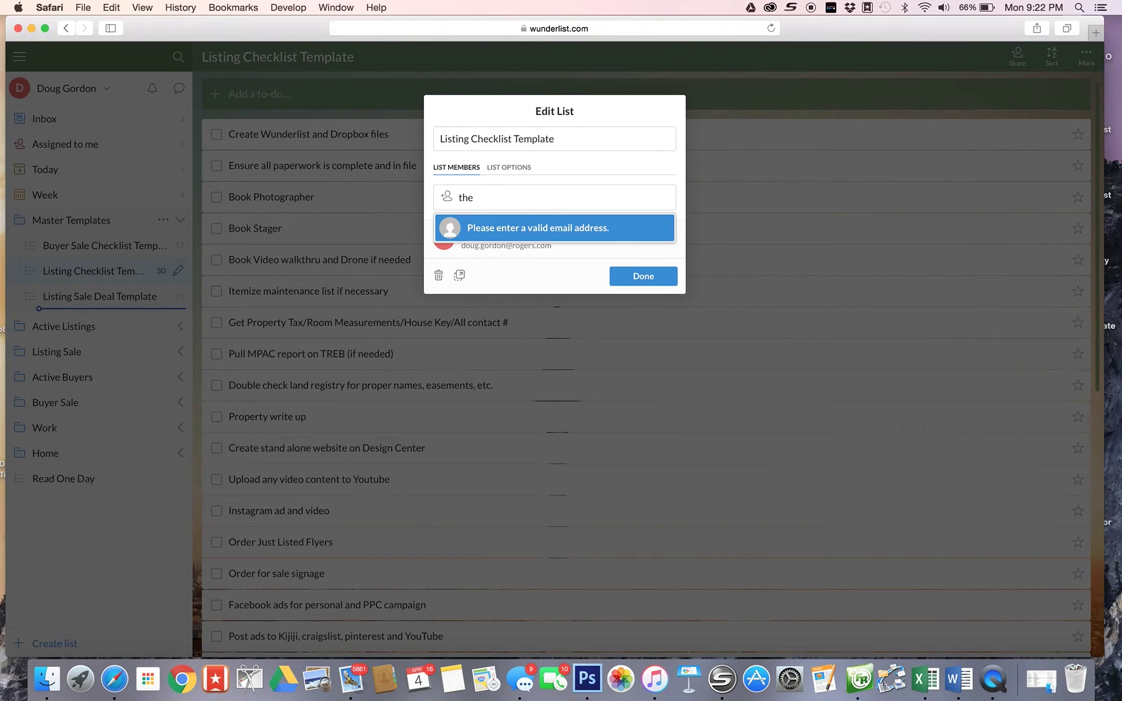
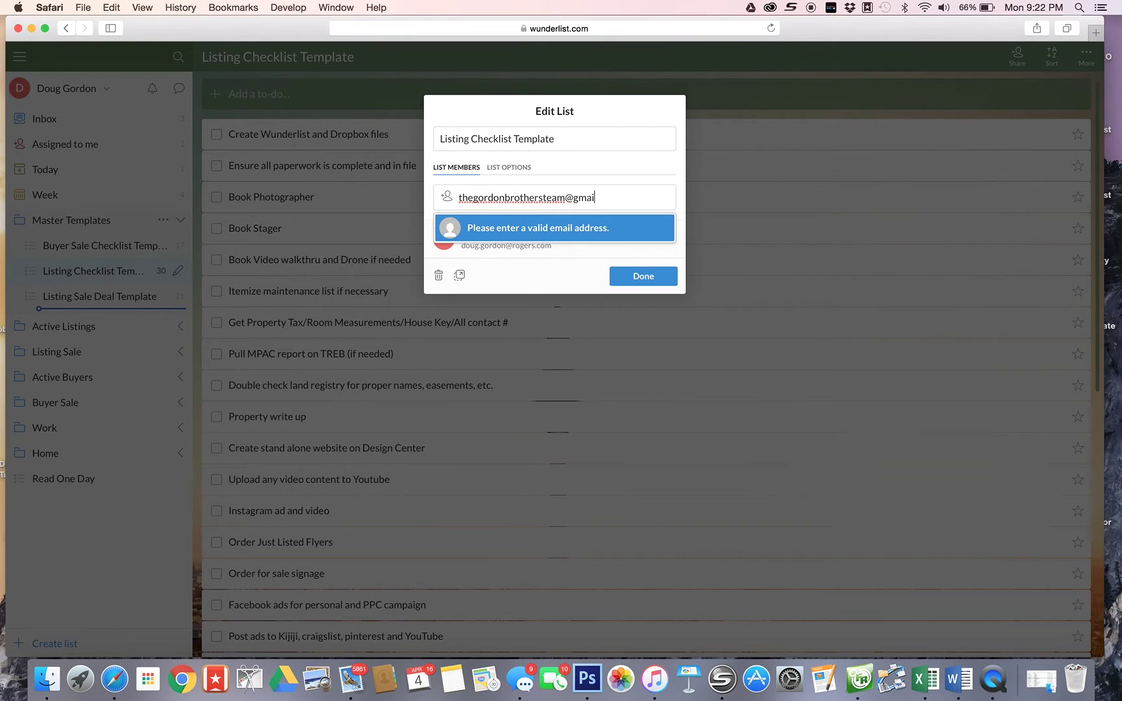
pyautogui.click(634, 276)
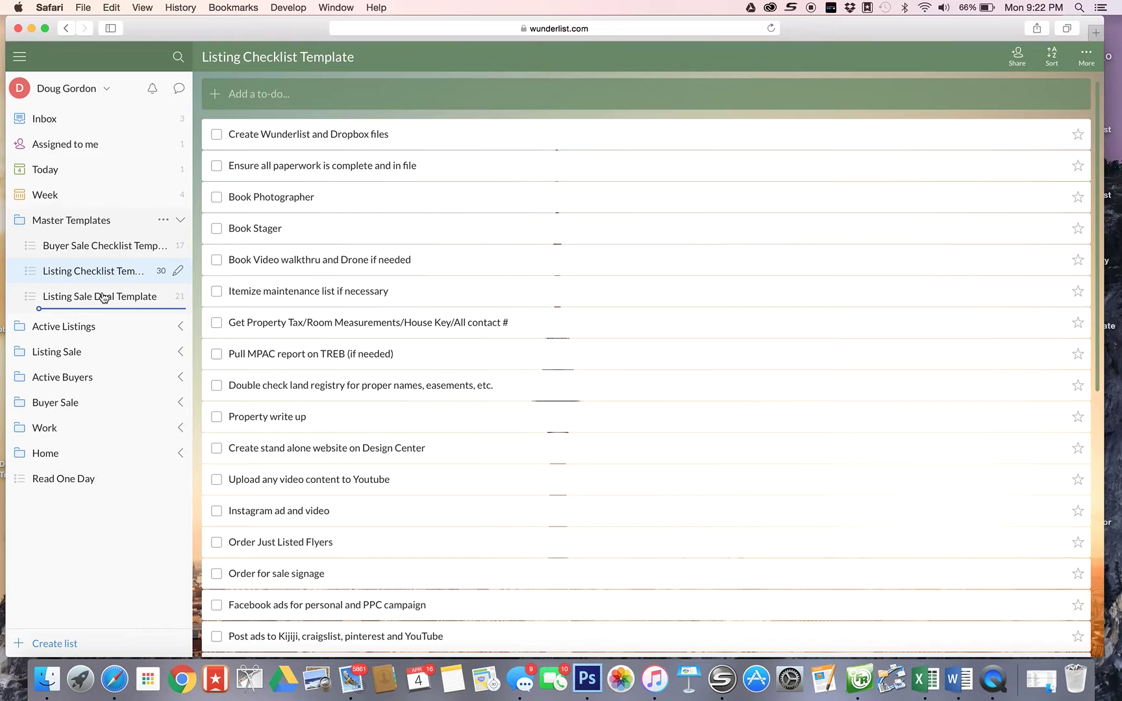
pyautogui.click(62, 334)
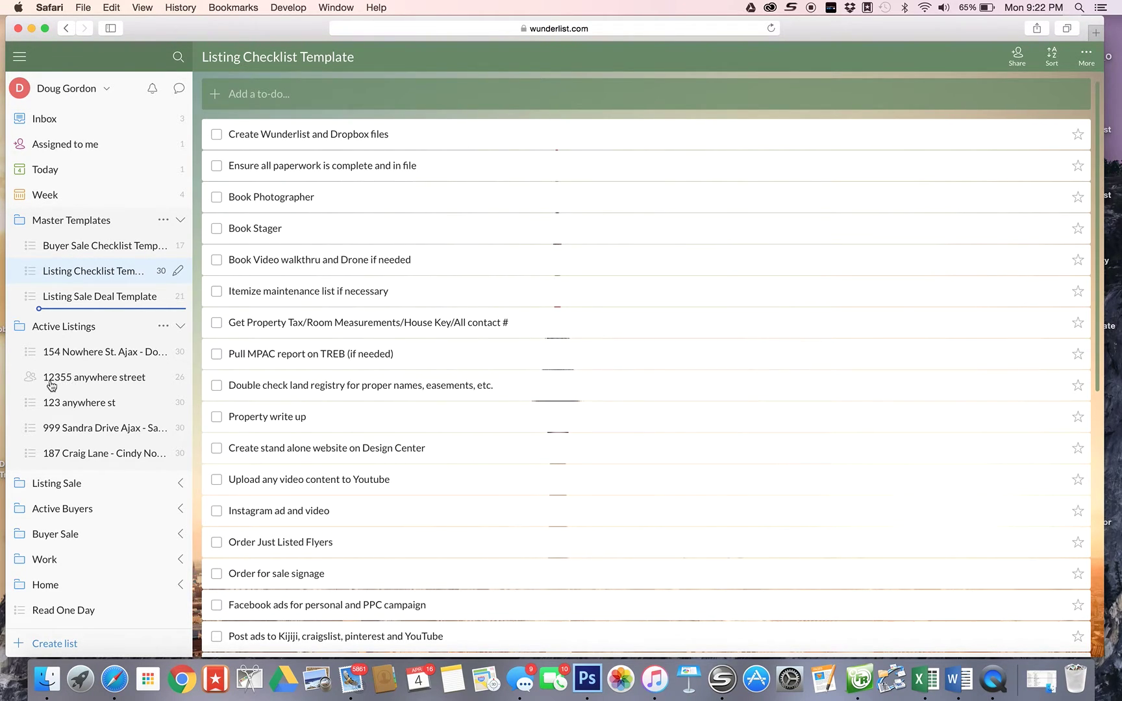
# - Open the 12355 anywhere street list and review its members in Edit List
pyautogui.click(29, 380)
pyautogui.doubleClick(29, 379)
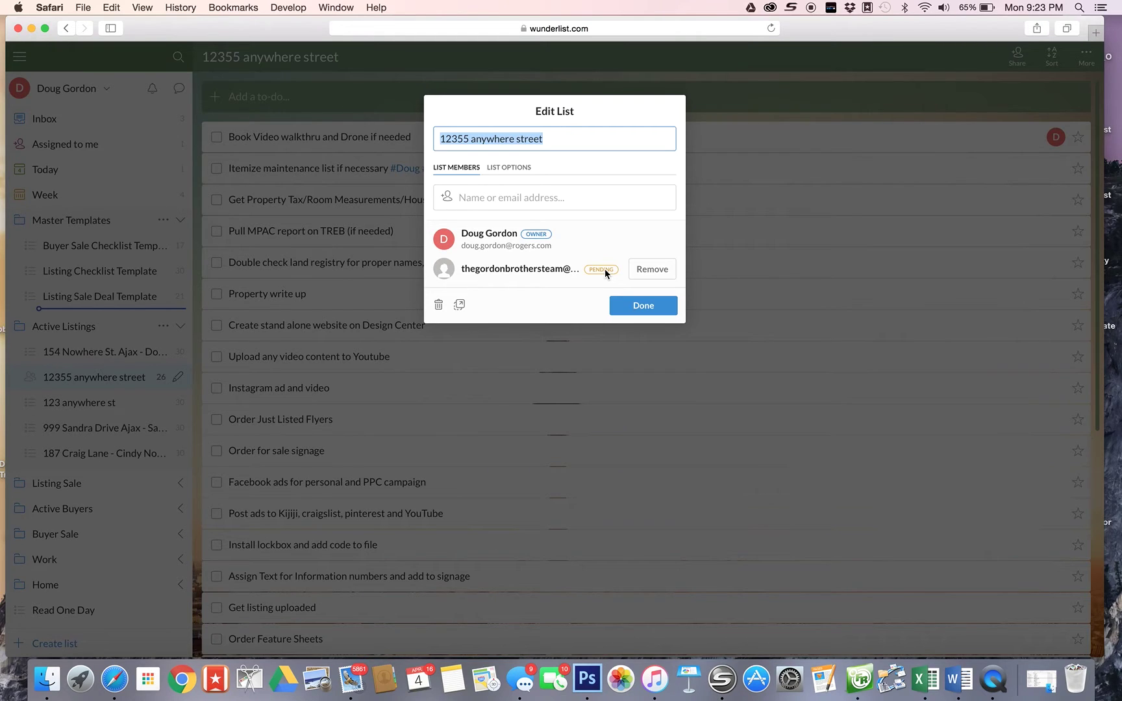
pyautogui.click(636, 305)
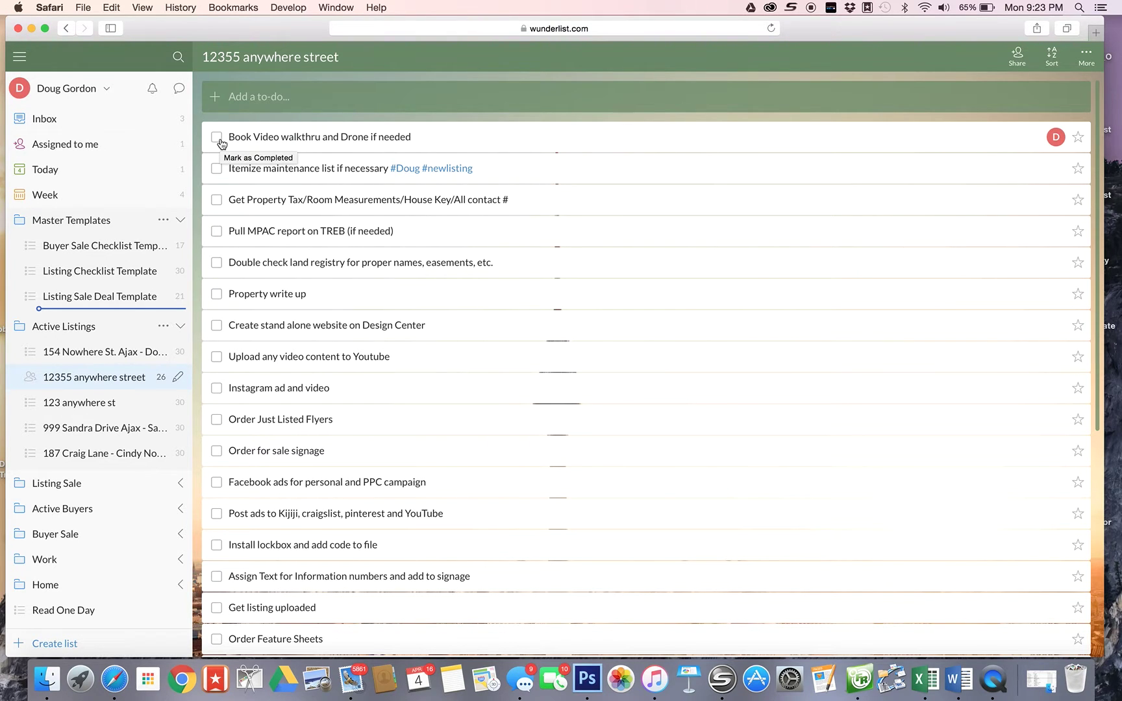
# - Check off 'Book Video walkthru and Drone if needed' and 'Get Property Tax/Room Measurements'
pyautogui.click(218, 139)
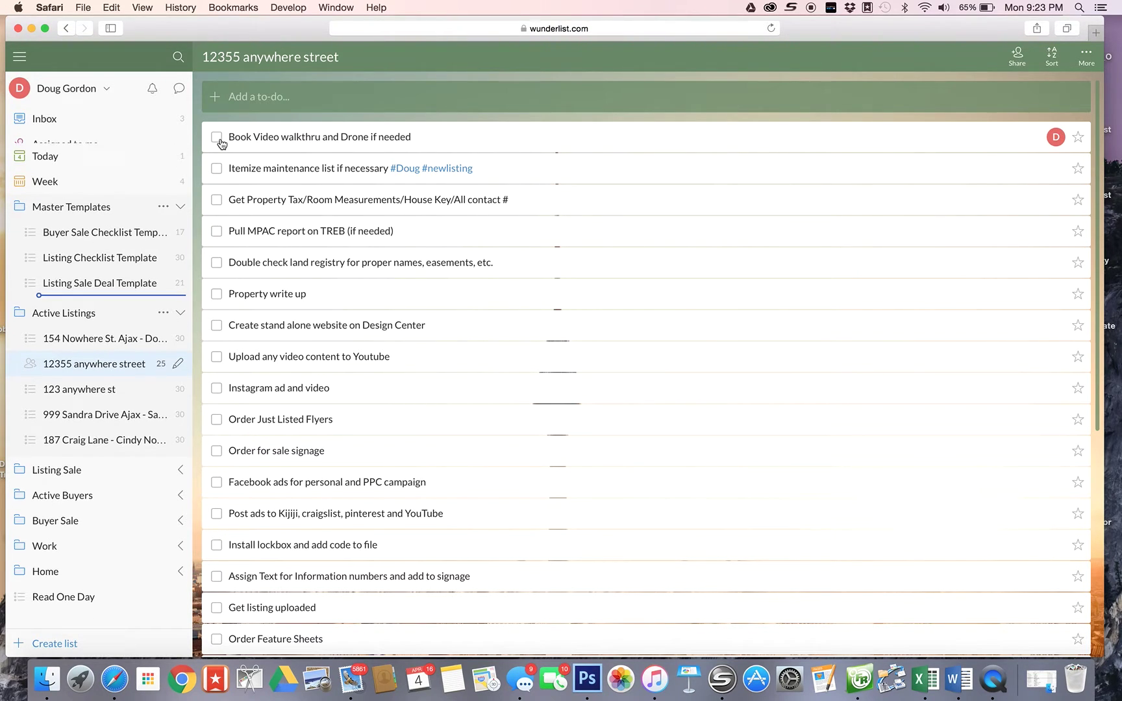
pyautogui.click(217, 169)
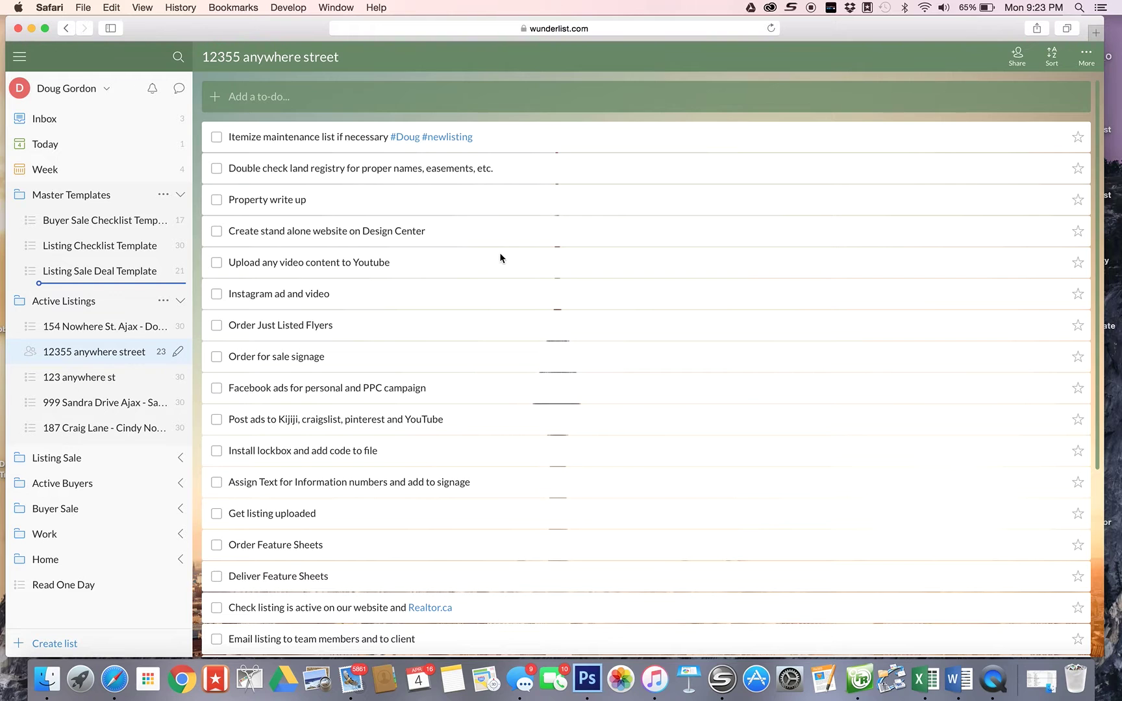
# - Show the completed to-dos and open the finished Pull MPAC report on TREB task
pyautogui.scroll(-5, 500, 258)
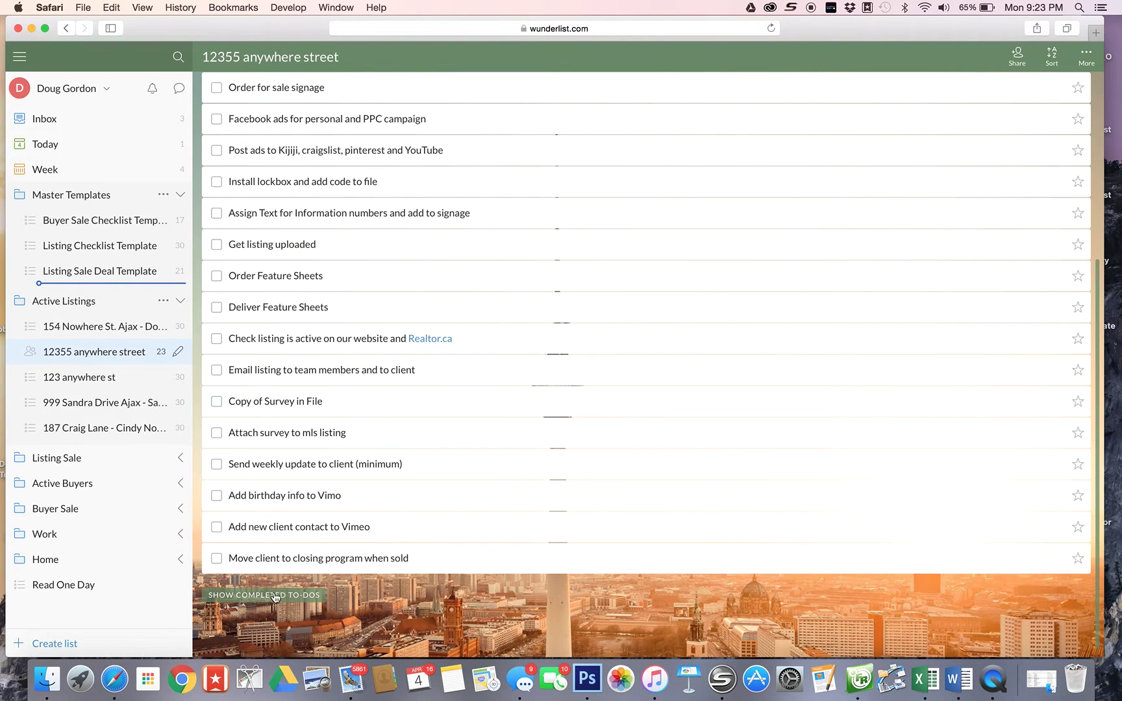
pyautogui.click(276, 595)
pyautogui.scroll(-5, 377, 598)
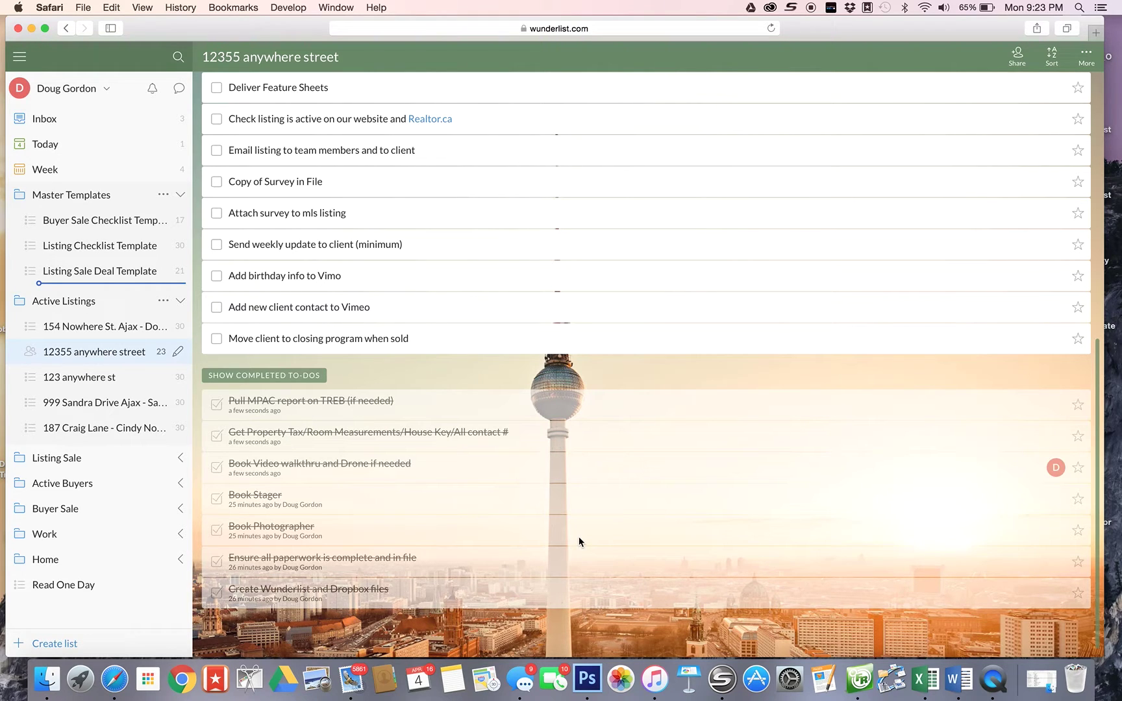
pyautogui.click(404, 407)
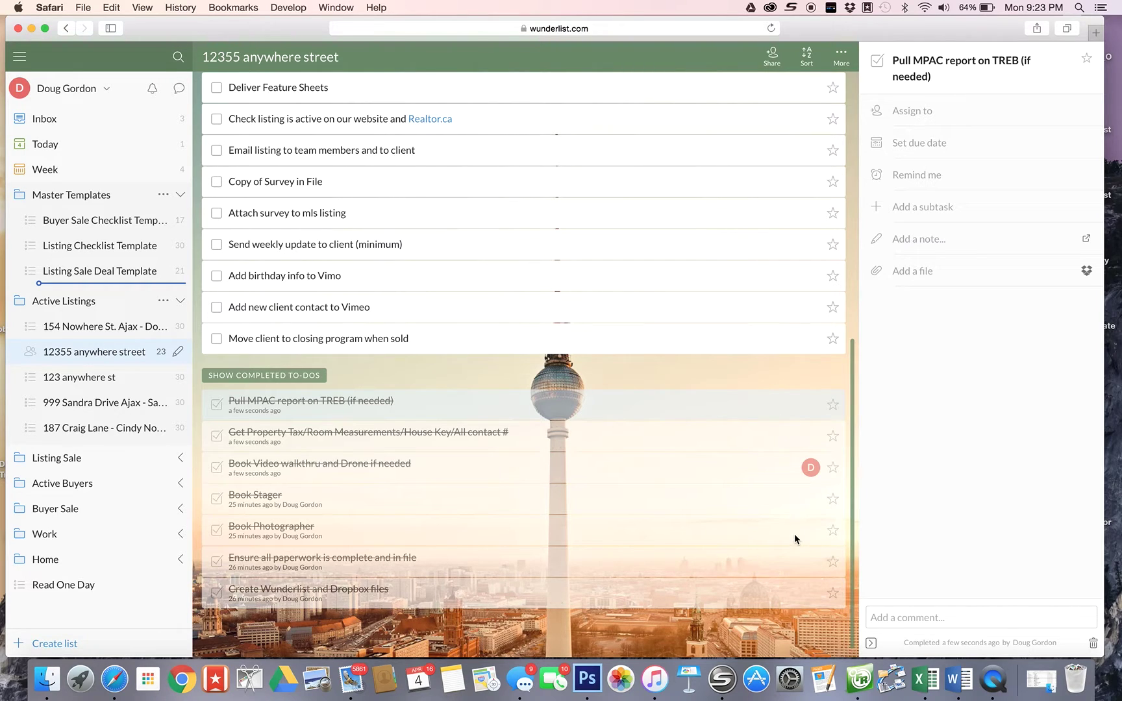
# - Hide the completed to-dos and scroll through the list
pyautogui.click(279, 377)
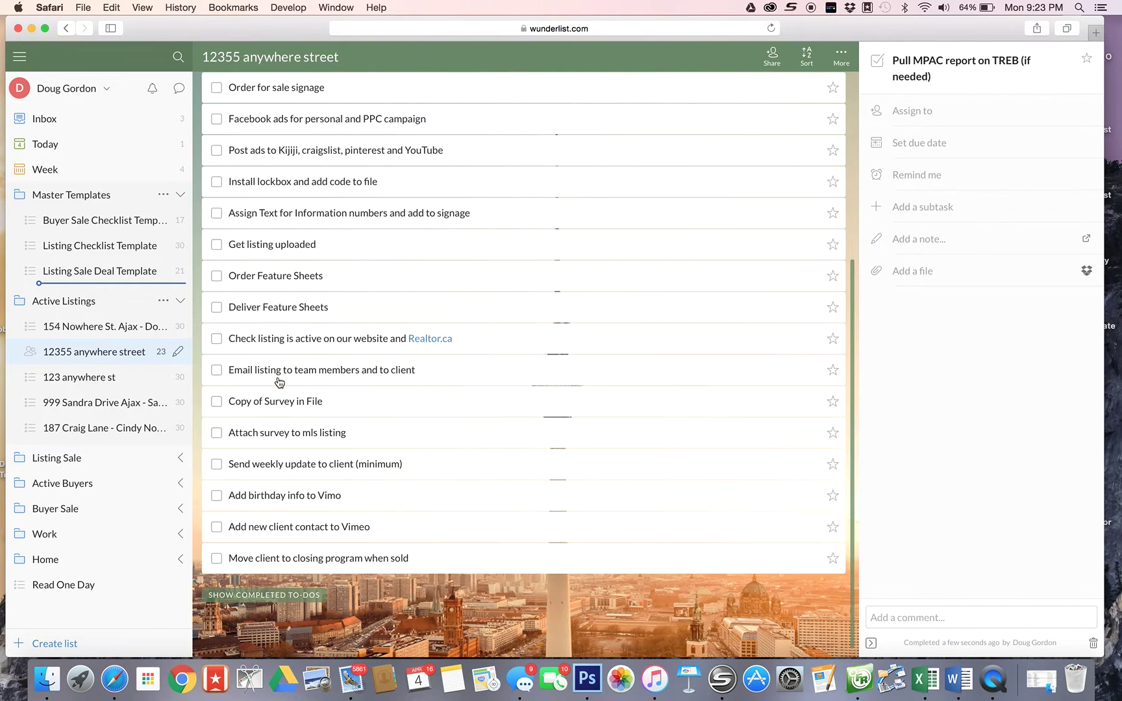
pyautogui.scroll(5, 451, 397)
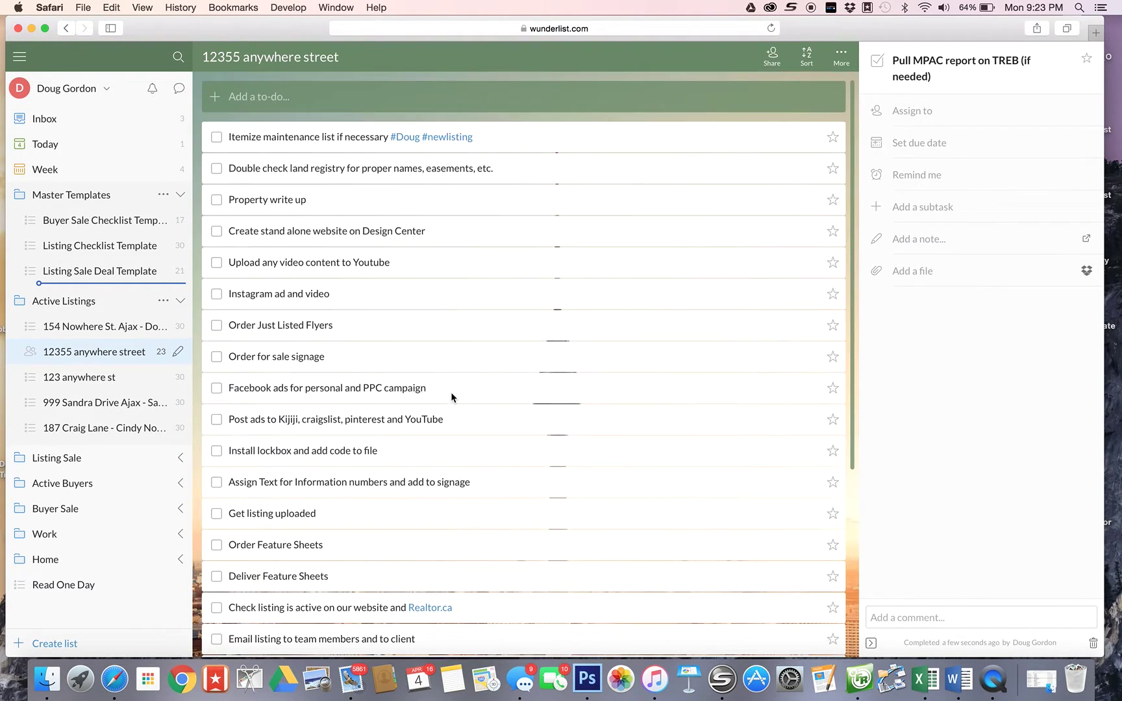
pyautogui.scroll(-3, 328, 148)
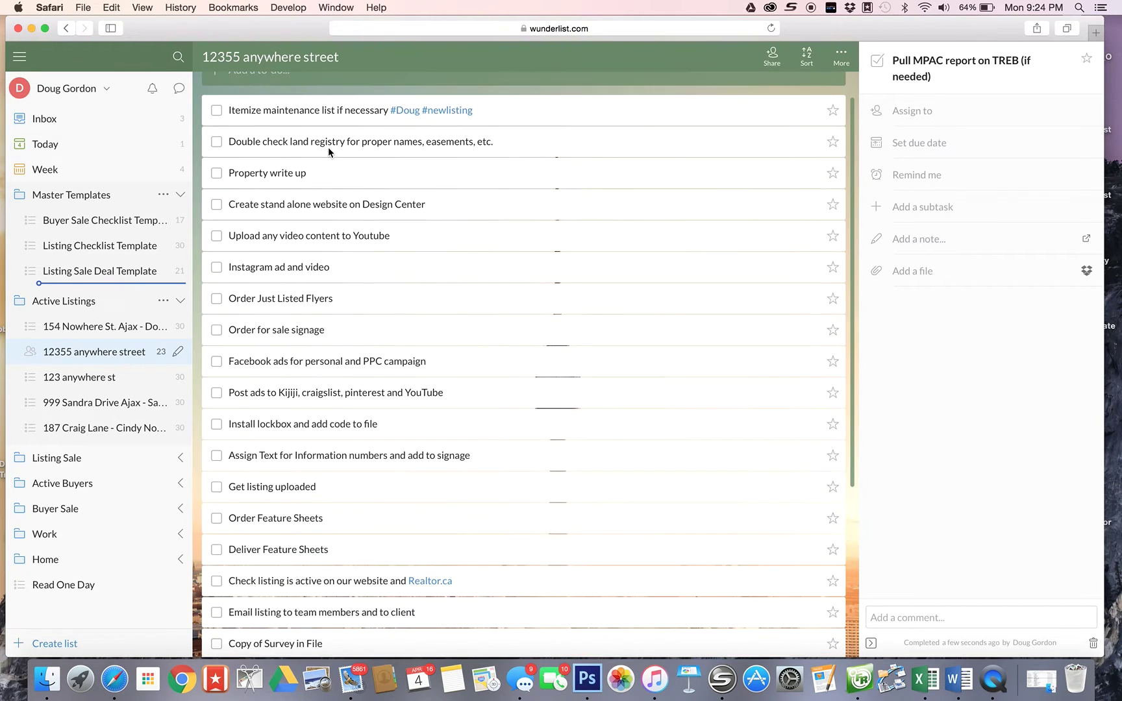
pyautogui.scroll(-4, 329, 152)
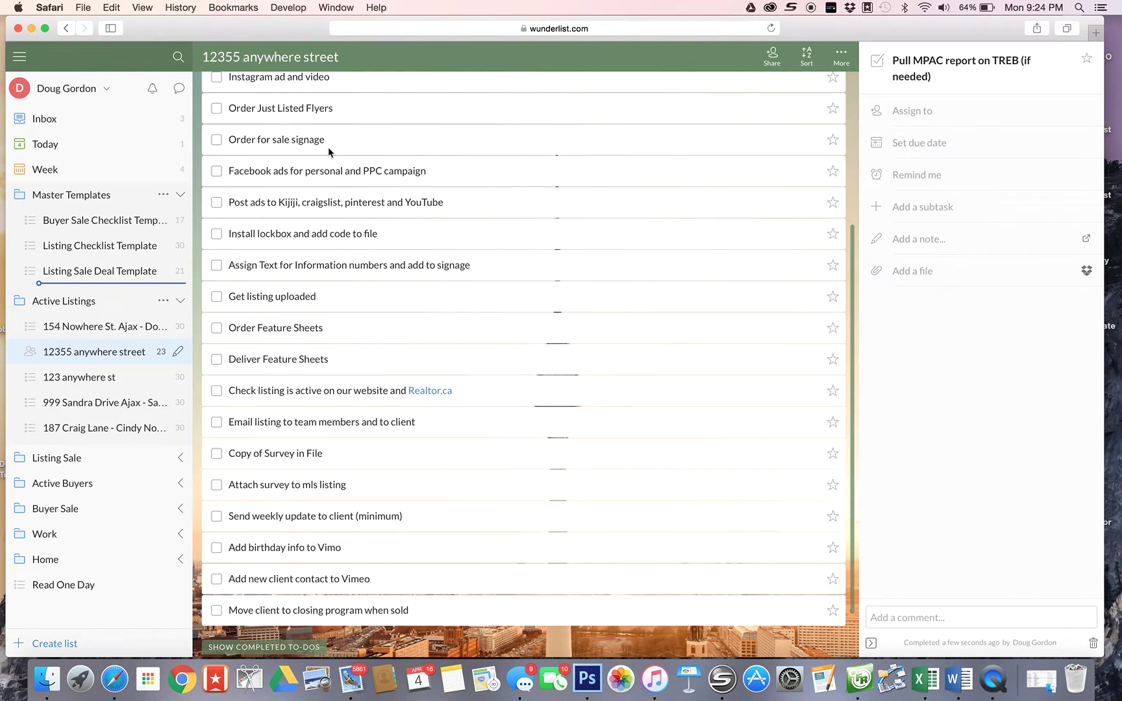
pyautogui.scroll(6, 328, 149)
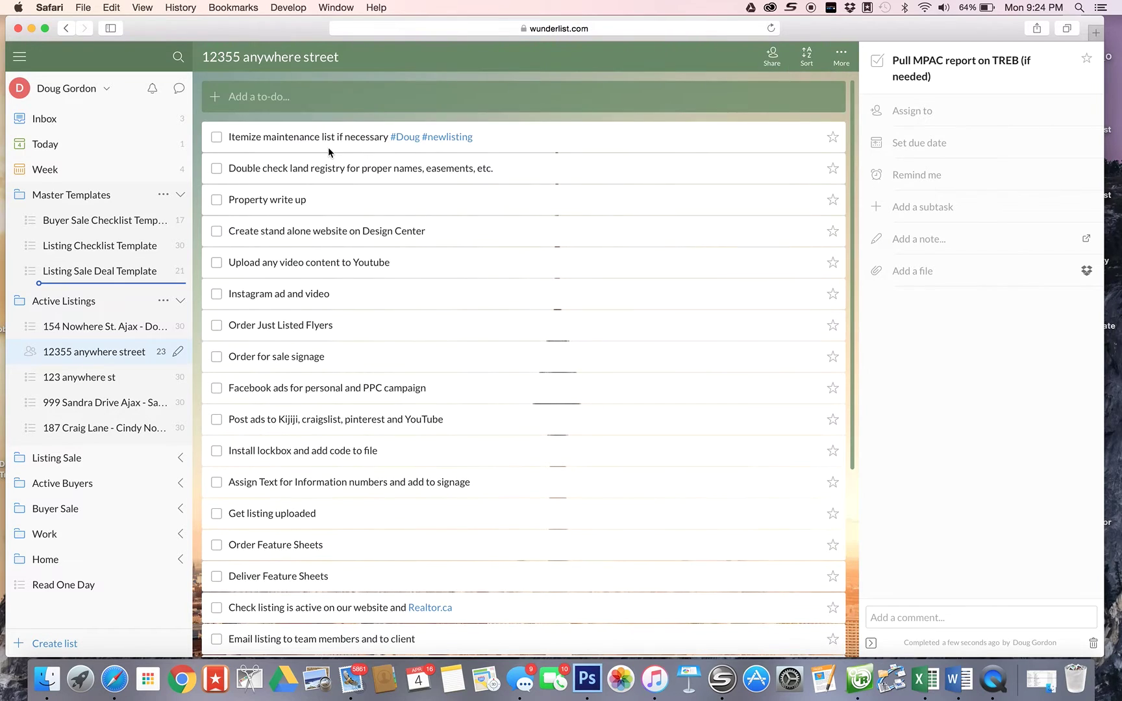
# - Open the Itemize maintenance list to-do's details and show its assignee choices
pyautogui.click(494, 140)
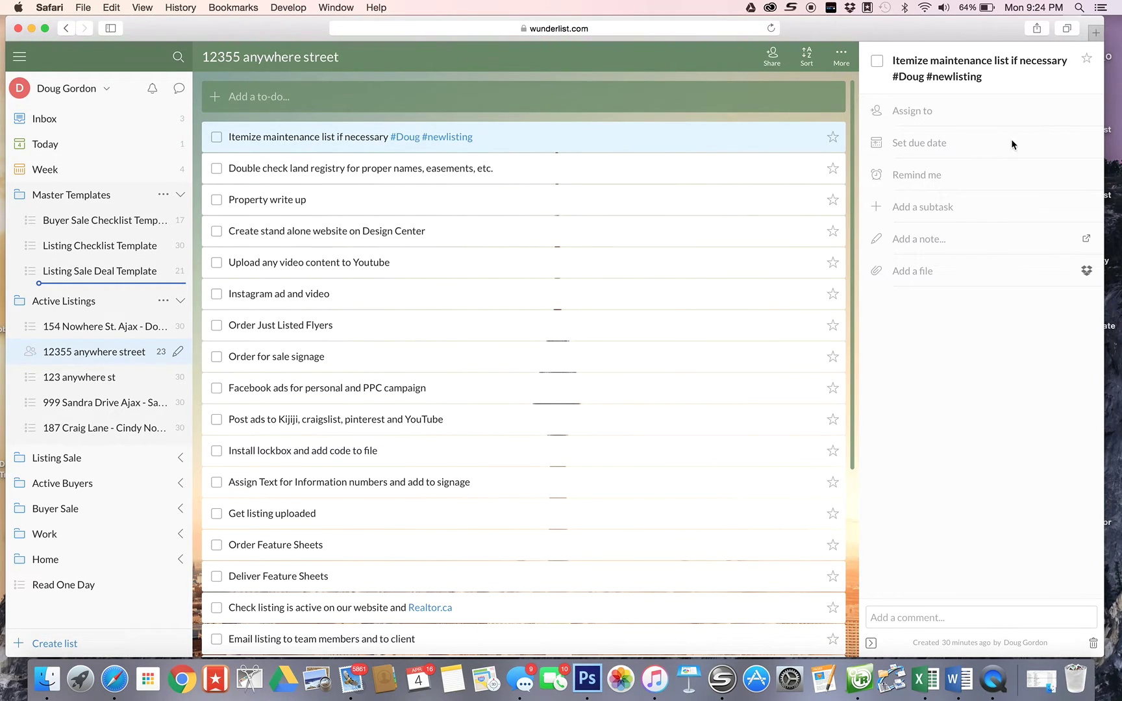
pyautogui.click(941, 115)
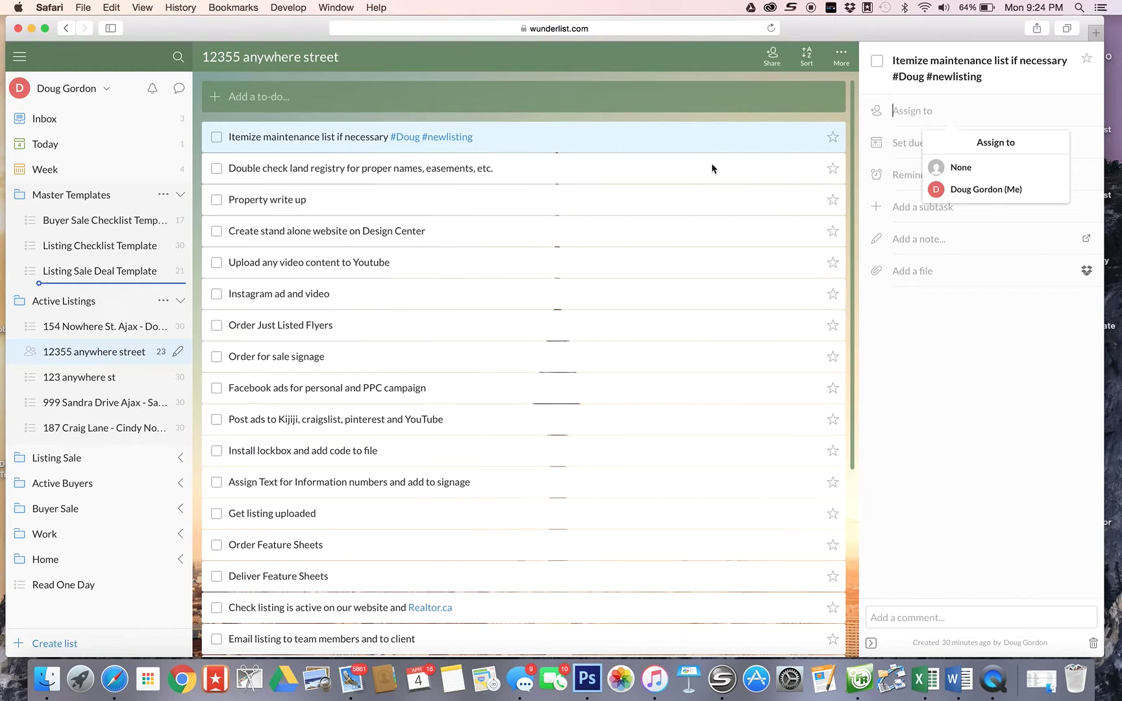
pyautogui.click(86, 198)
pyautogui.click(85, 198)
# - Browse the Buyer Sale Checklist Template and Listing Checklist Template lists
pyautogui.click(32, 224)
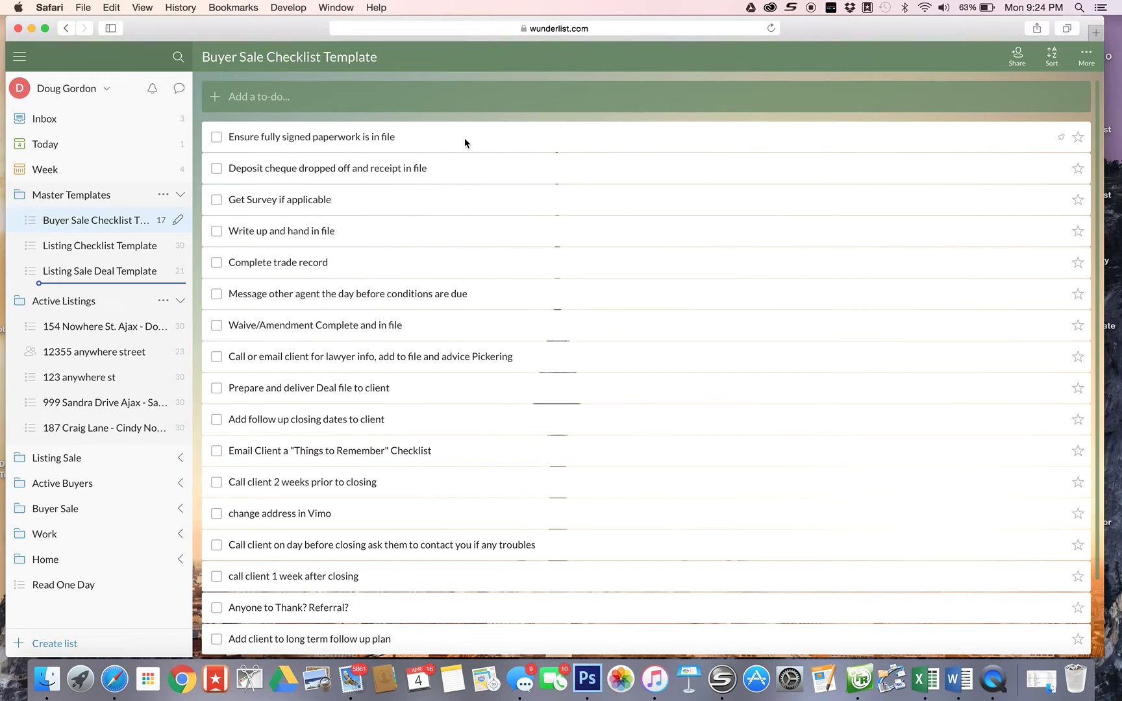
pyautogui.scroll(-2, 465, 138)
pyautogui.scroll(2, 465, 137)
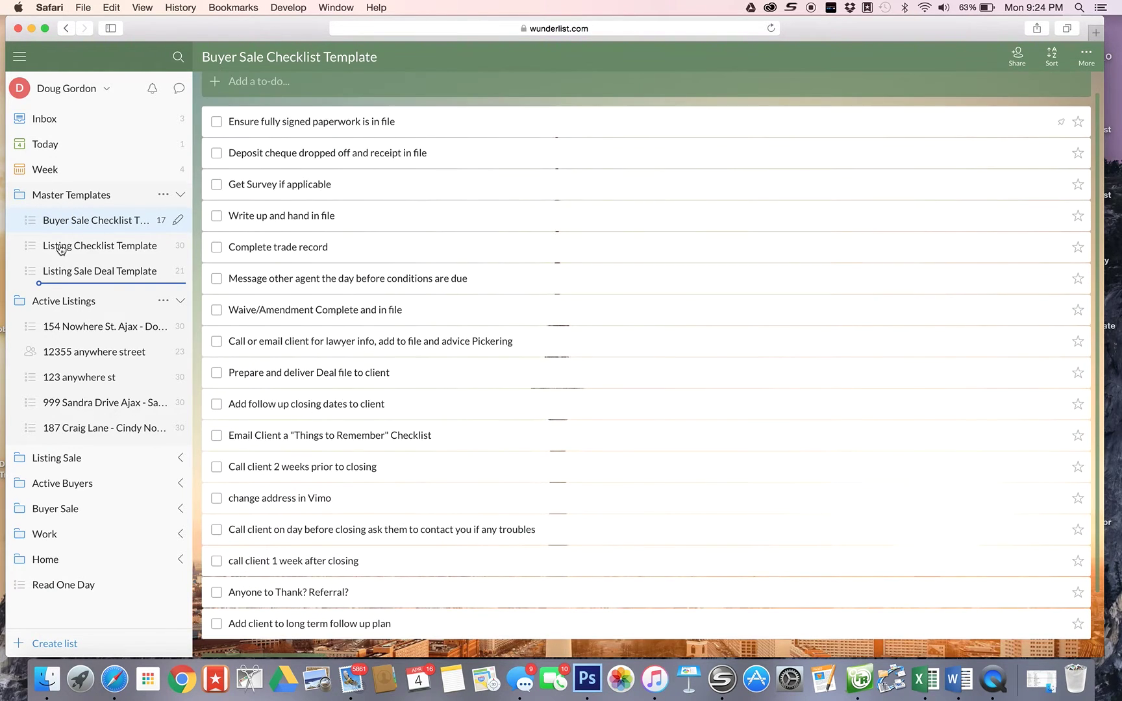
pyautogui.click(38, 249)
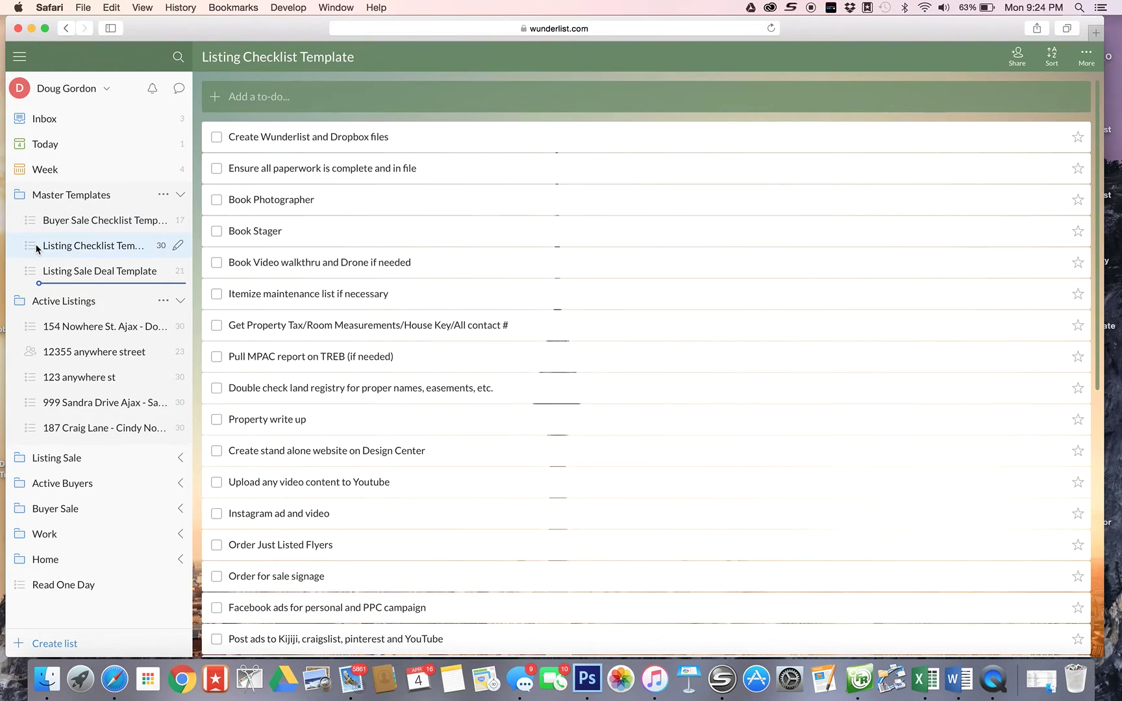
pyautogui.scroll(-2, 373, 182)
pyautogui.scroll(2, 374, 184)
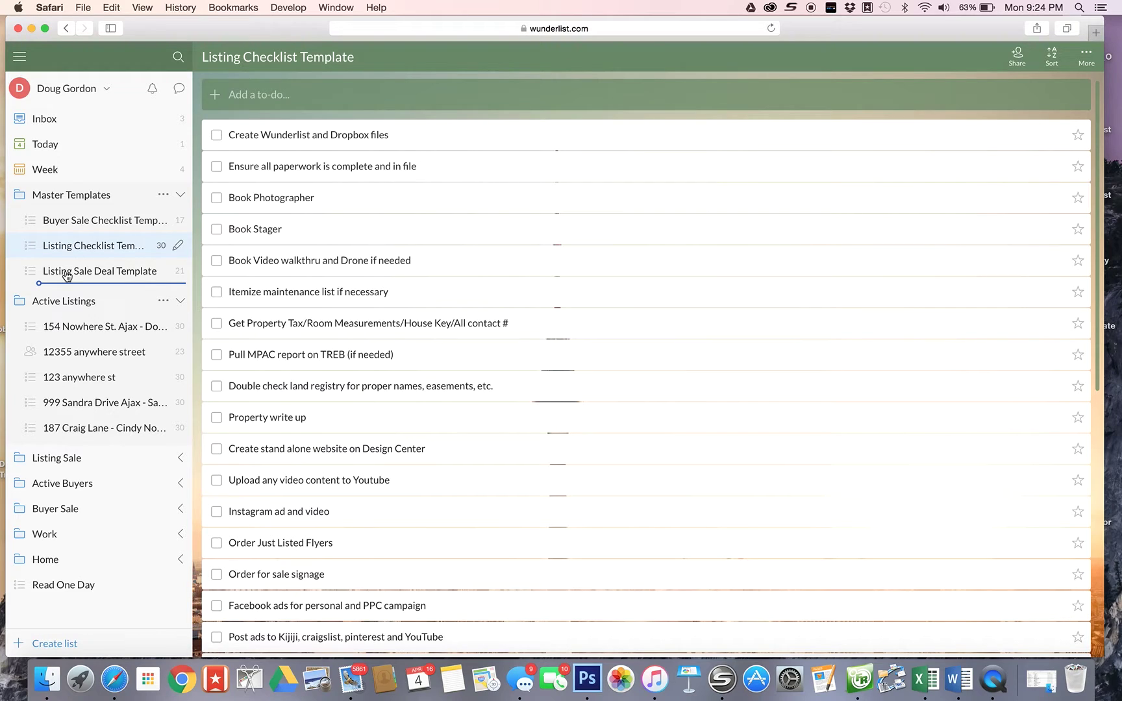
# - Open Listing Sale Deal Template, collapse Master Templates, and toggle Active Listings
pyautogui.click(67, 275)
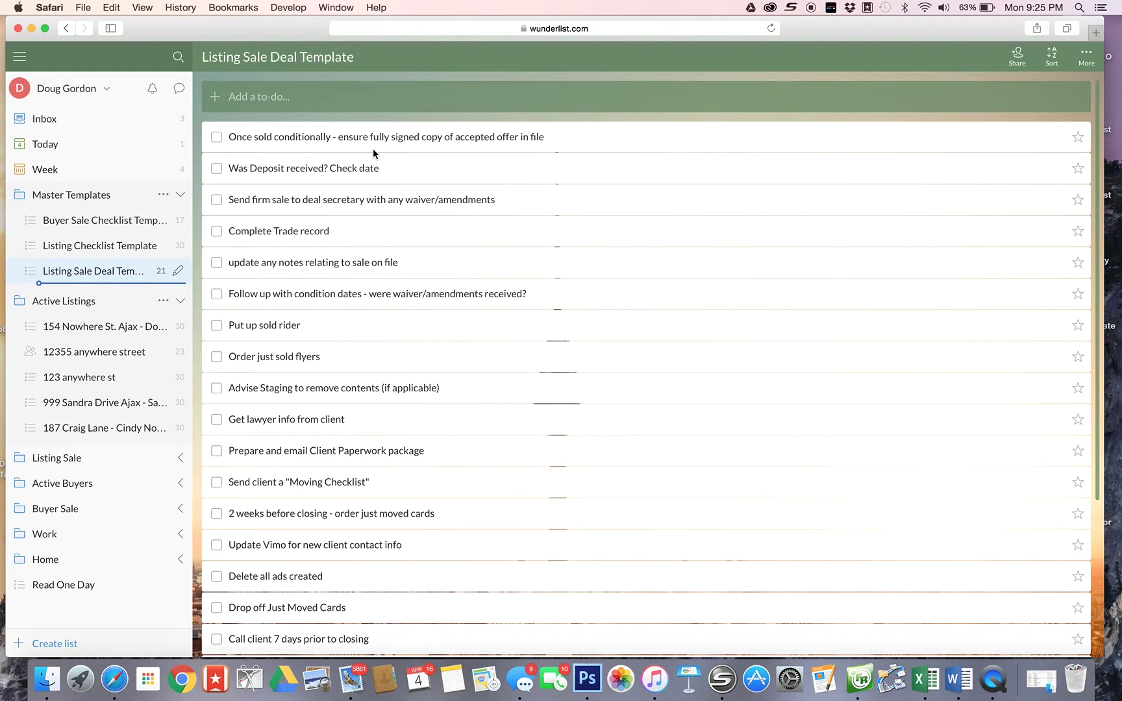
pyautogui.scroll(-1, 373, 153)
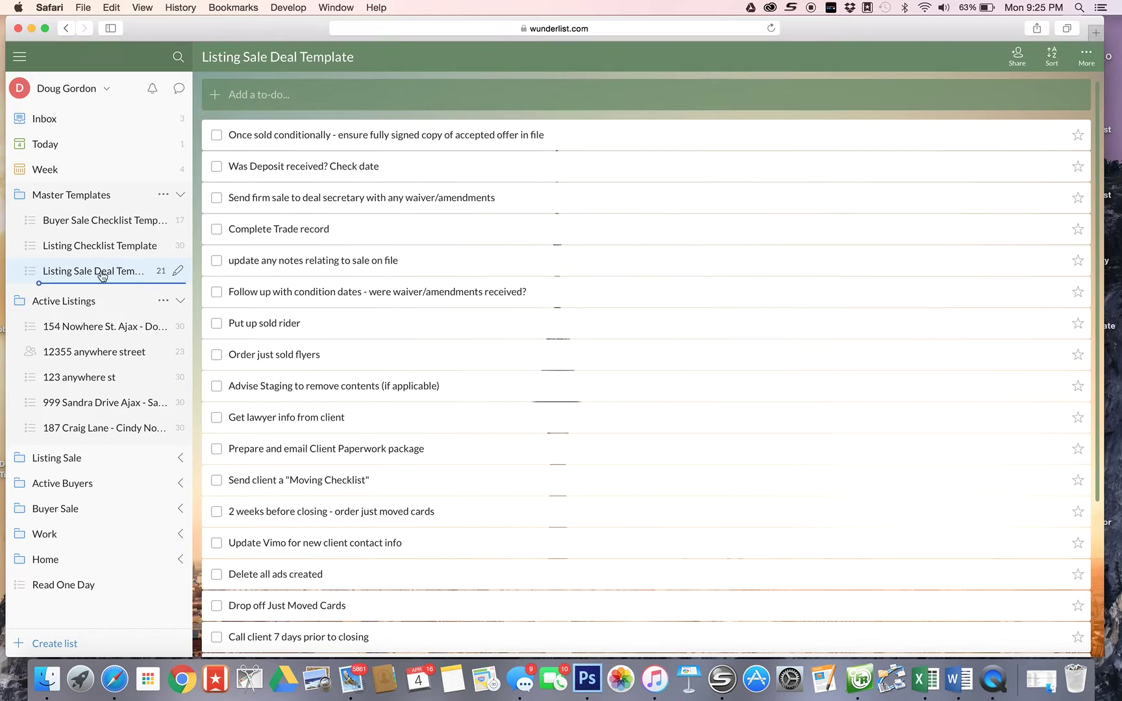
pyautogui.click(60, 199)
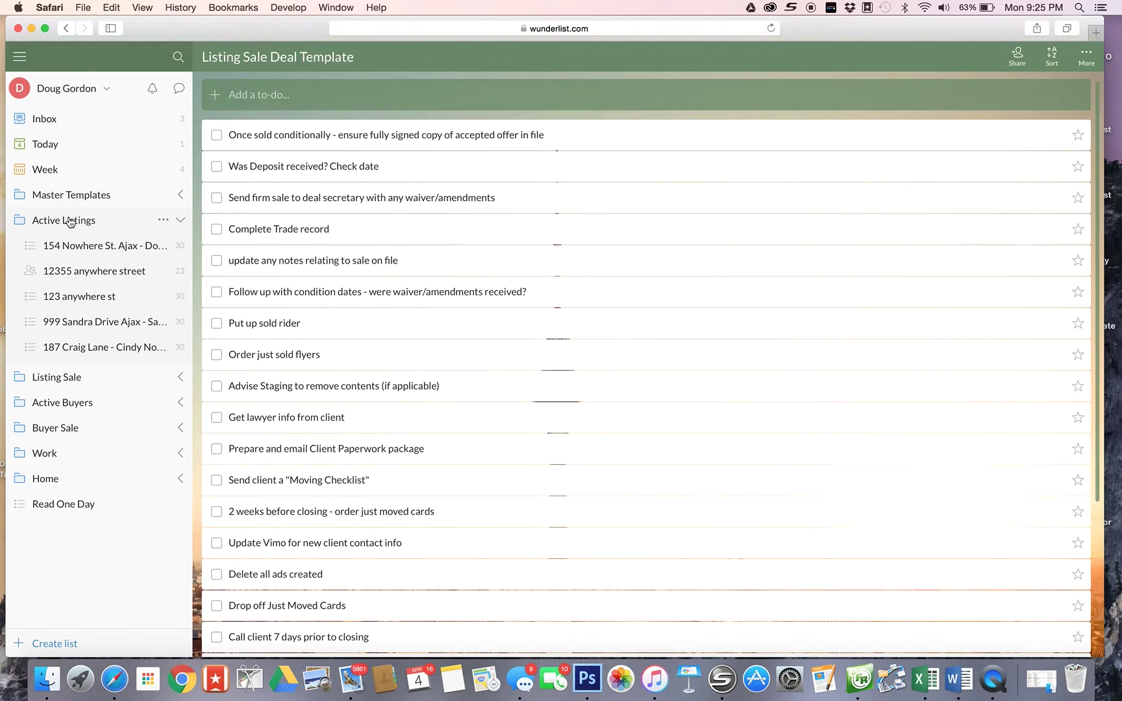
pyautogui.click(67, 222)
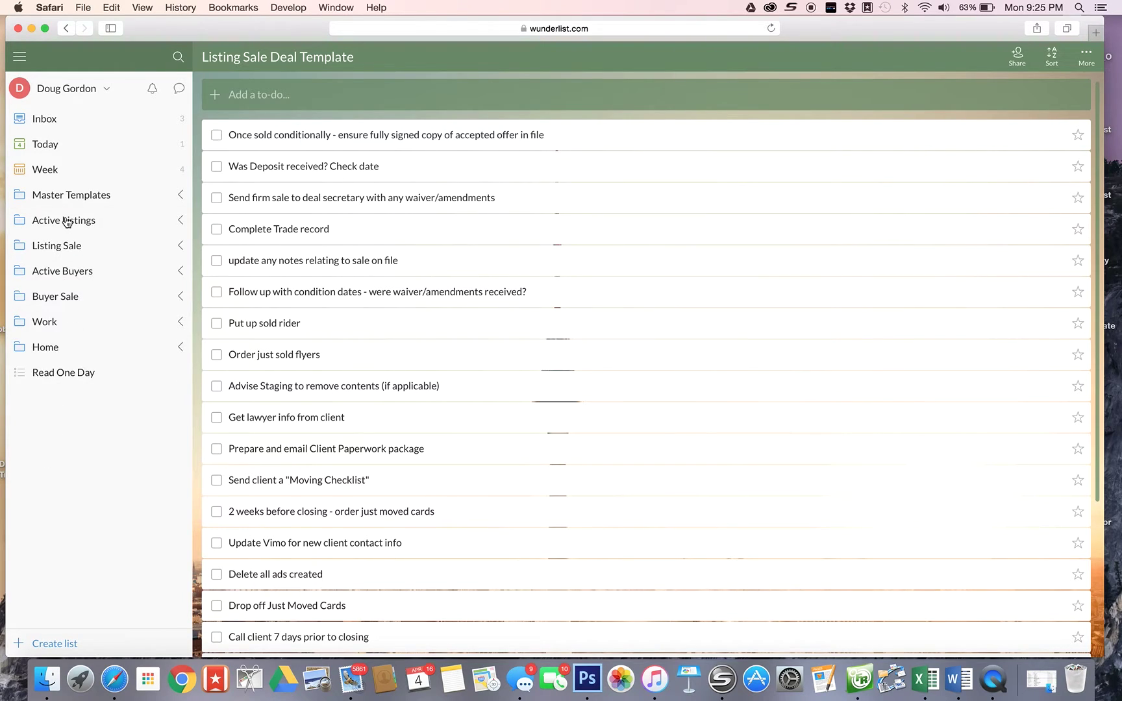
pyautogui.click(67, 222)
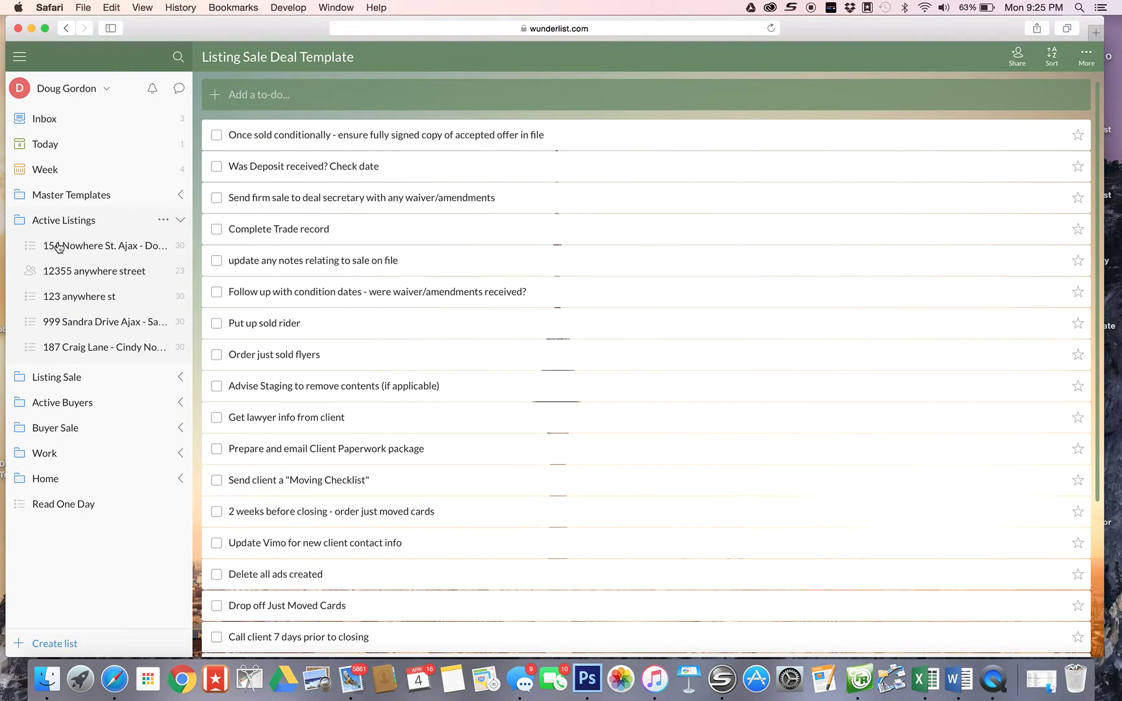
pyautogui.click(58, 246)
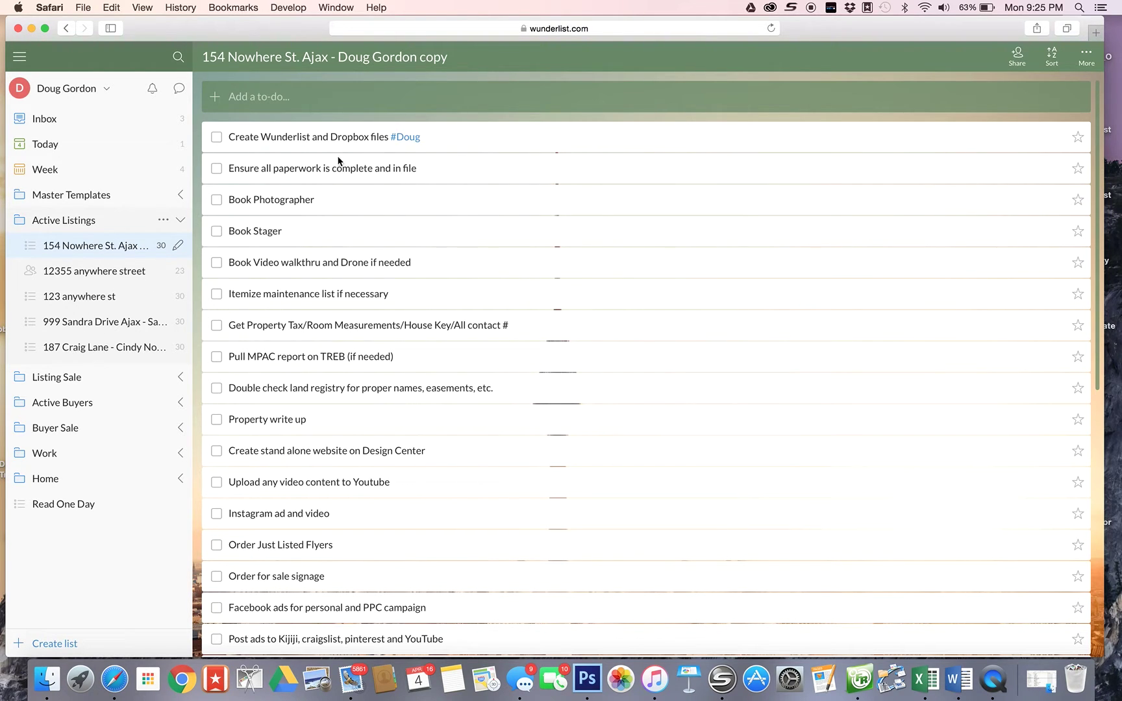
pyautogui.scroll(-1, 444, 172)
pyautogui.scroll(-8, 443, 171)
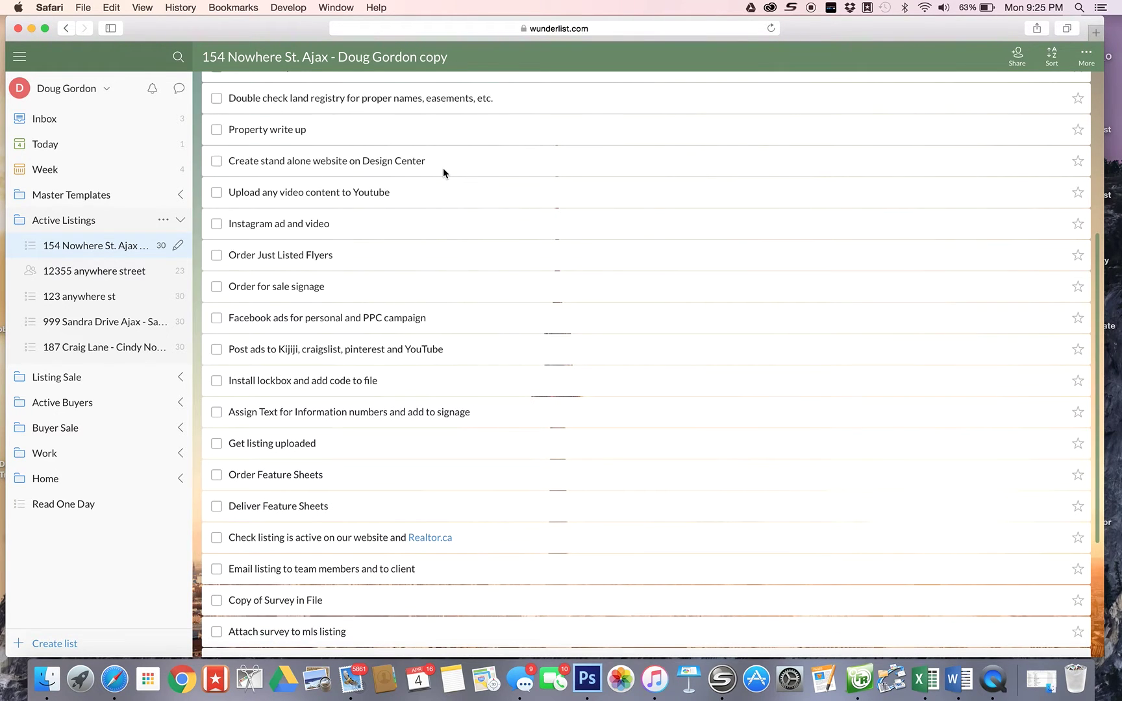
pyautogui.scroll(-5, 443, 171)
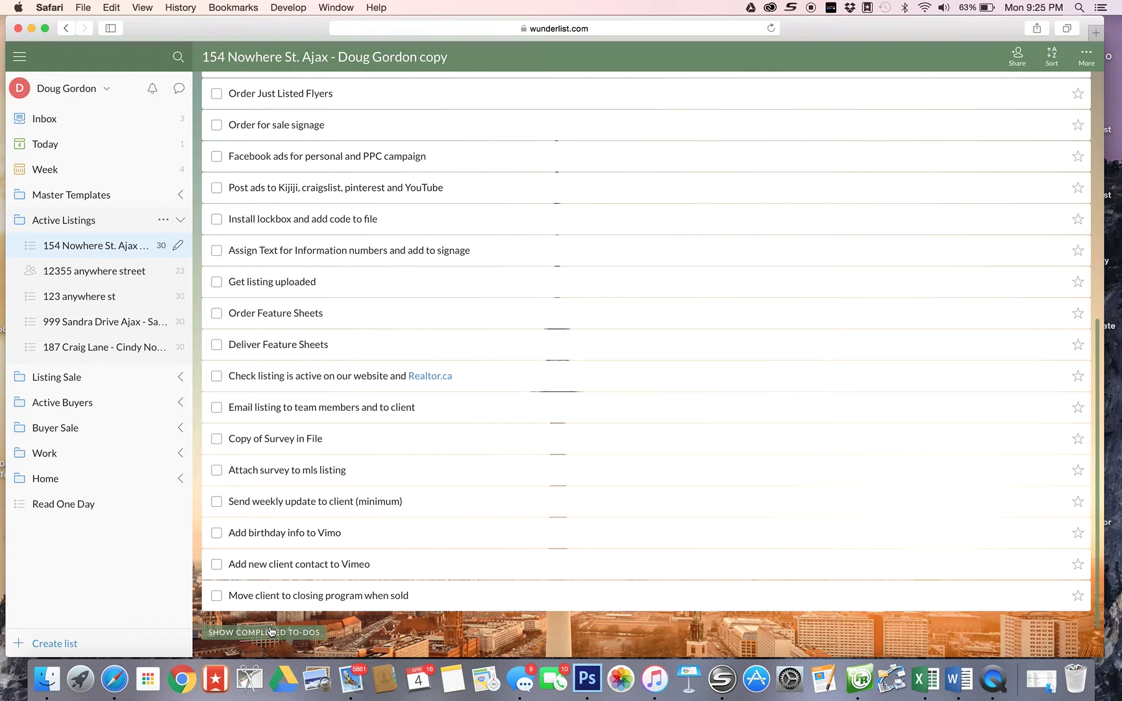
pyautogui.scroll(-2, 406, 533)
pyautogui.scroll(14, 405, 529)
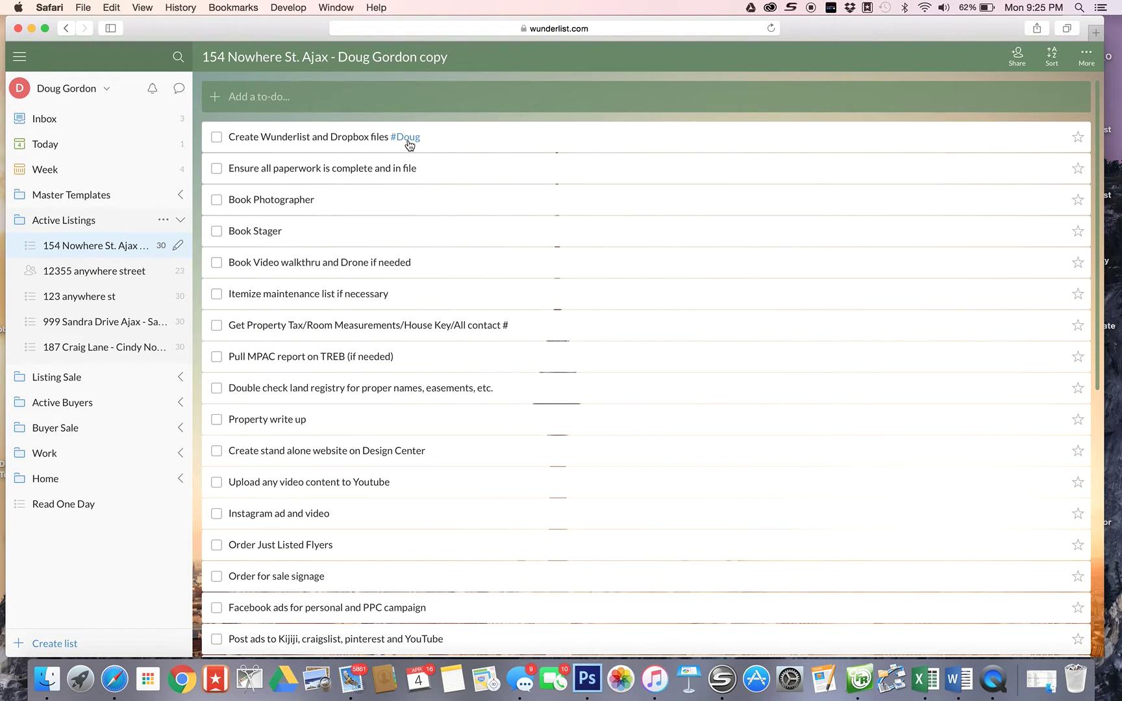
# - Search all lists, replacing a person's name with 'training', then clear the search field
pyautogui.click(76, 56)
pyautogui.write('doug')
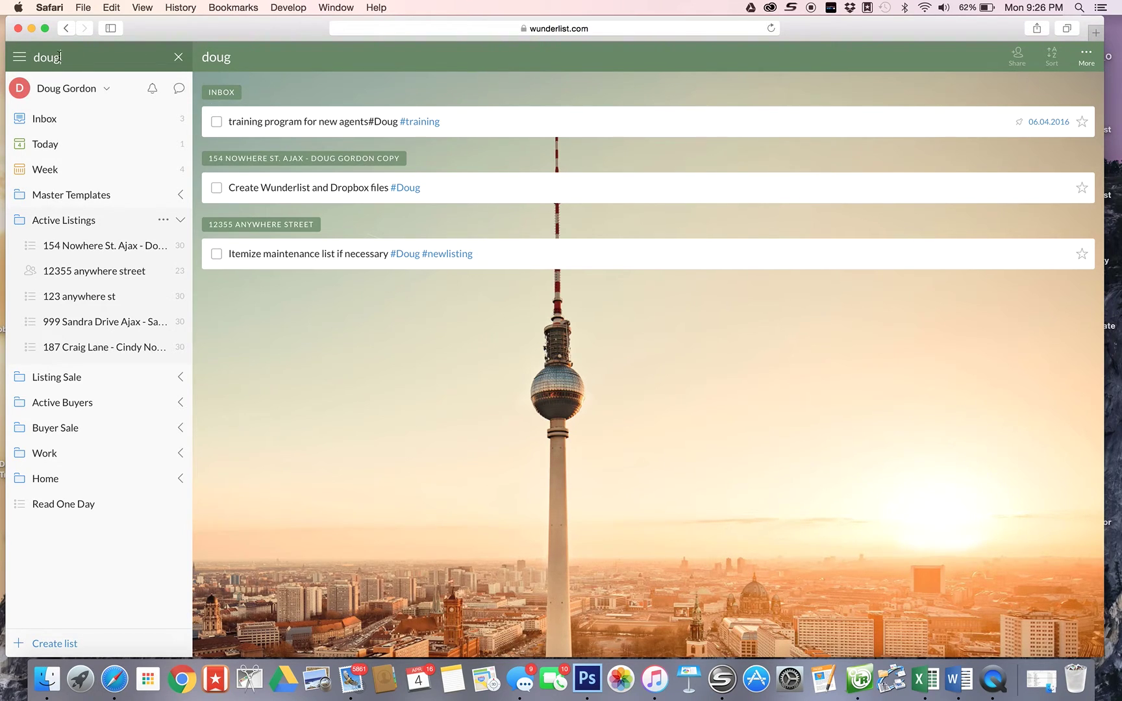
pyautogui.moveTo(83, 57); pyautogui.dragTo(24, 59)
pyautogui.write('tra')
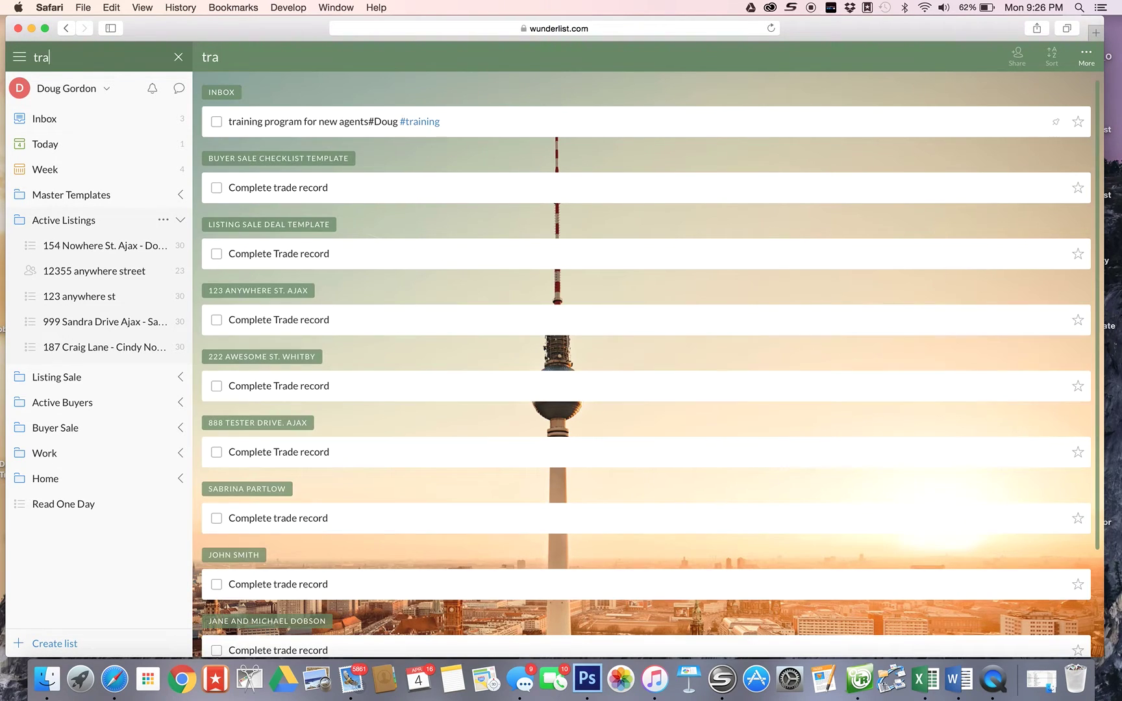
pyautogui.write('ining')
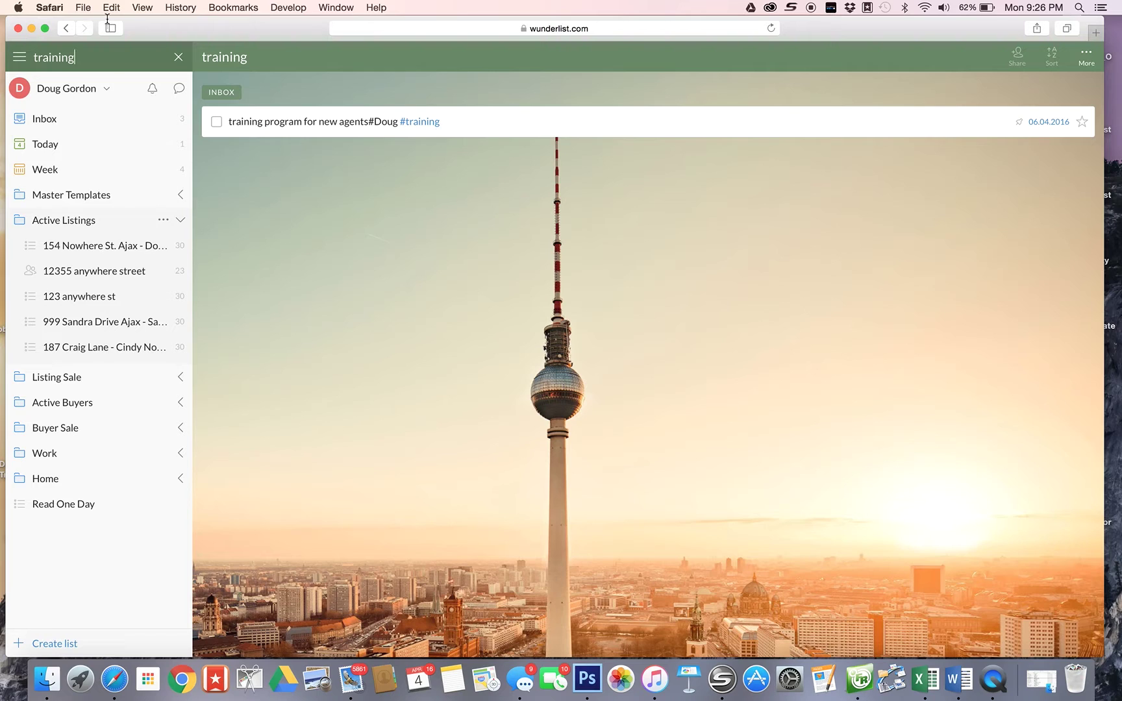
pyautogui.moveTo(69, 57); pyautogui.dragTo(13, 58)
pyautogui.press('BackSpace')
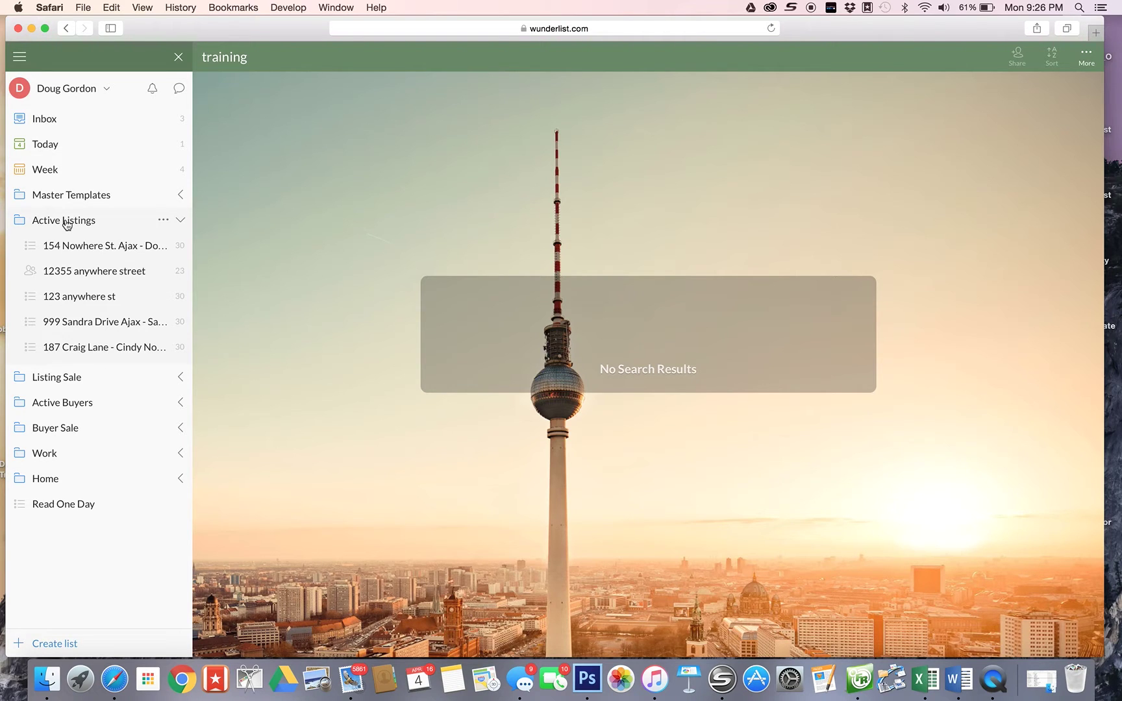
# - Collapse Active Listings and review the 123 Anywhere St. Ajax checklist under Listing Sale
pyautogui.click(66, 223)
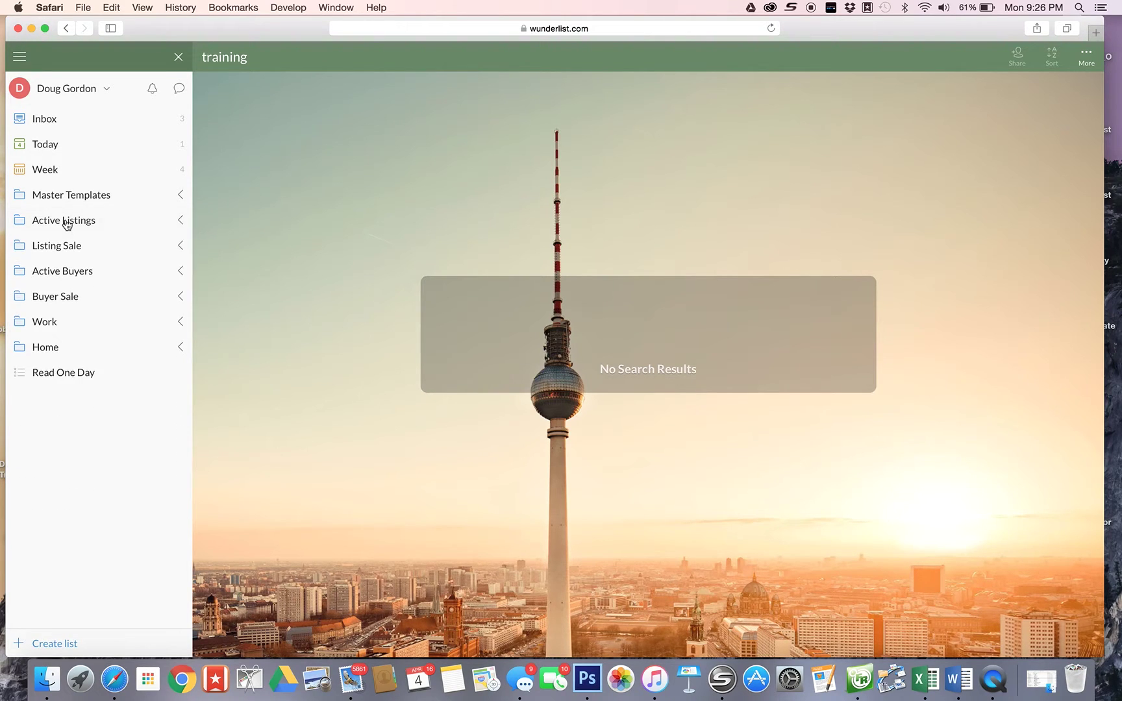
pyautogui.click(47, 247)
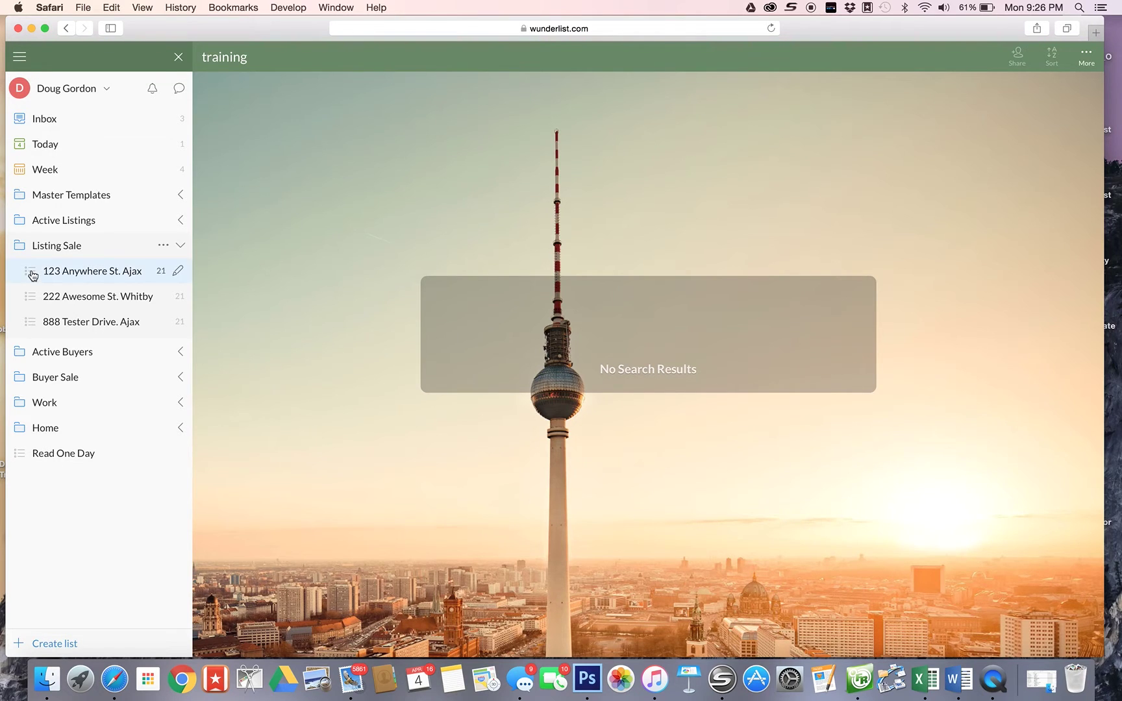
pyautogui.click(32, 273)
pyautogui.scroll(-5, 384, 168)
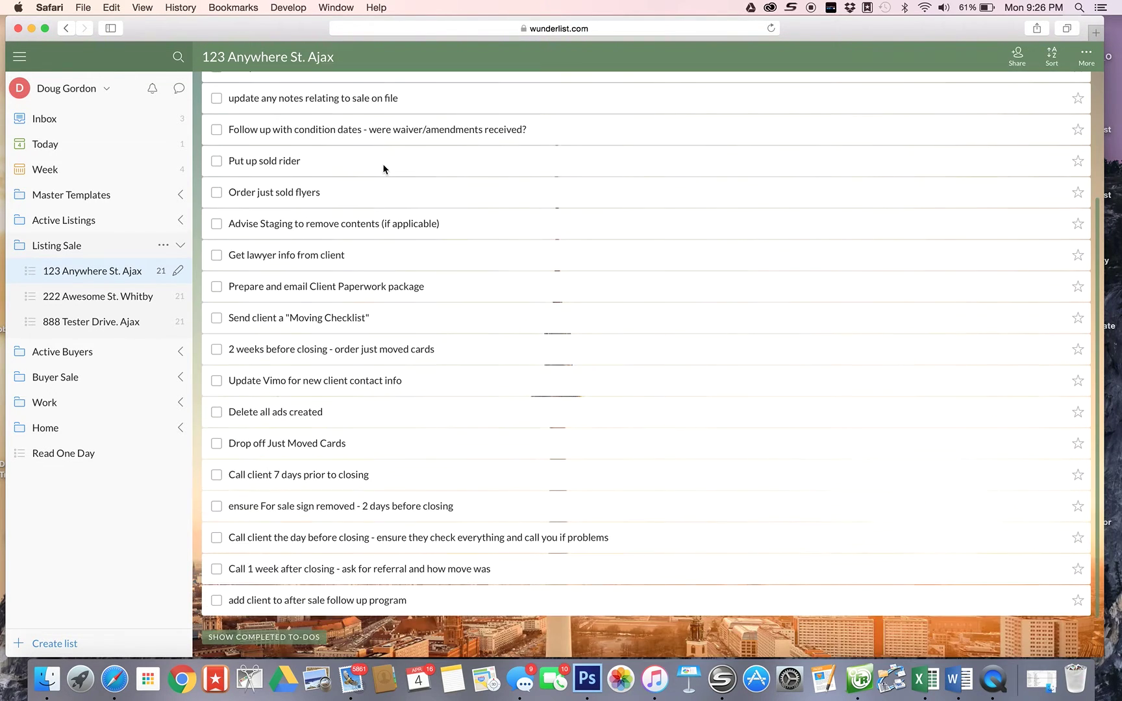
pyautogui.scroll(4, 383, 169)
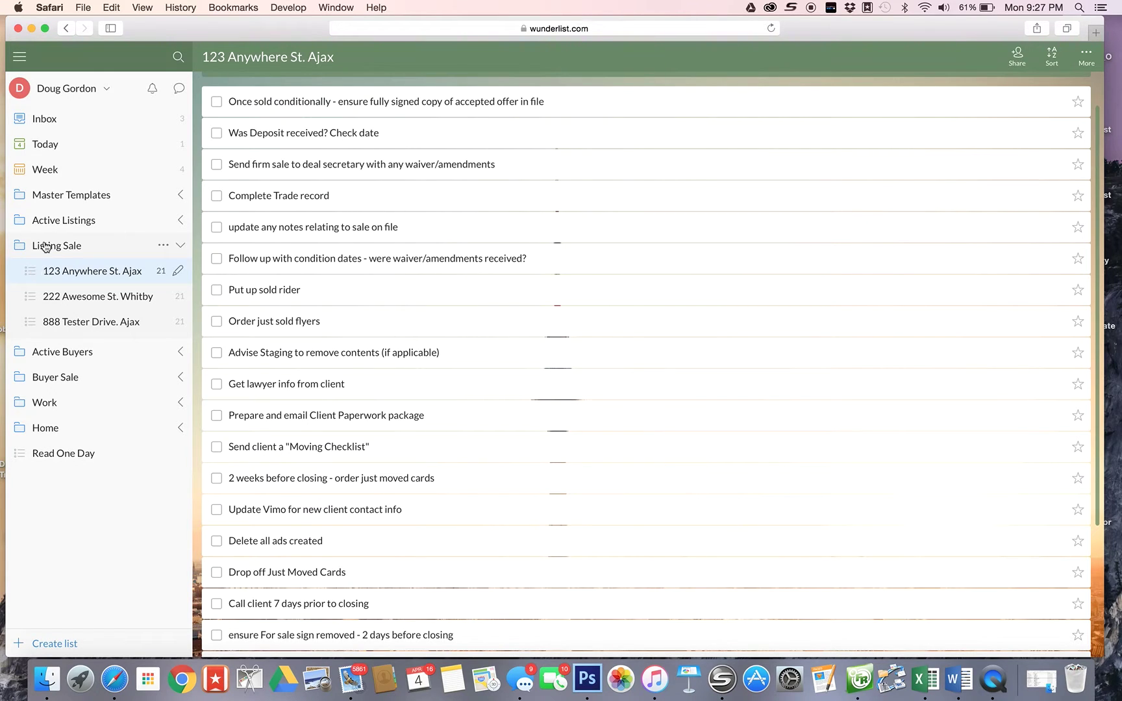
# - Collapse Listing Sale and open the first buyer's list under Active Buyers
pyautogui.click(45, 251)
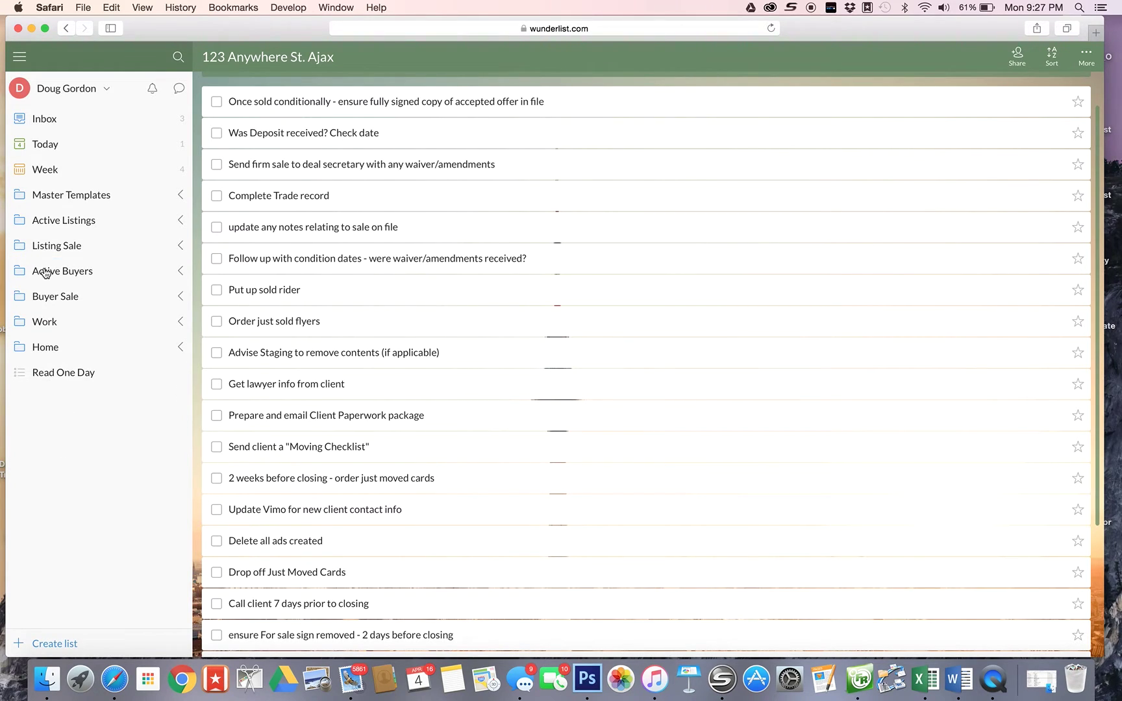
pyautogui.click(40, 273)
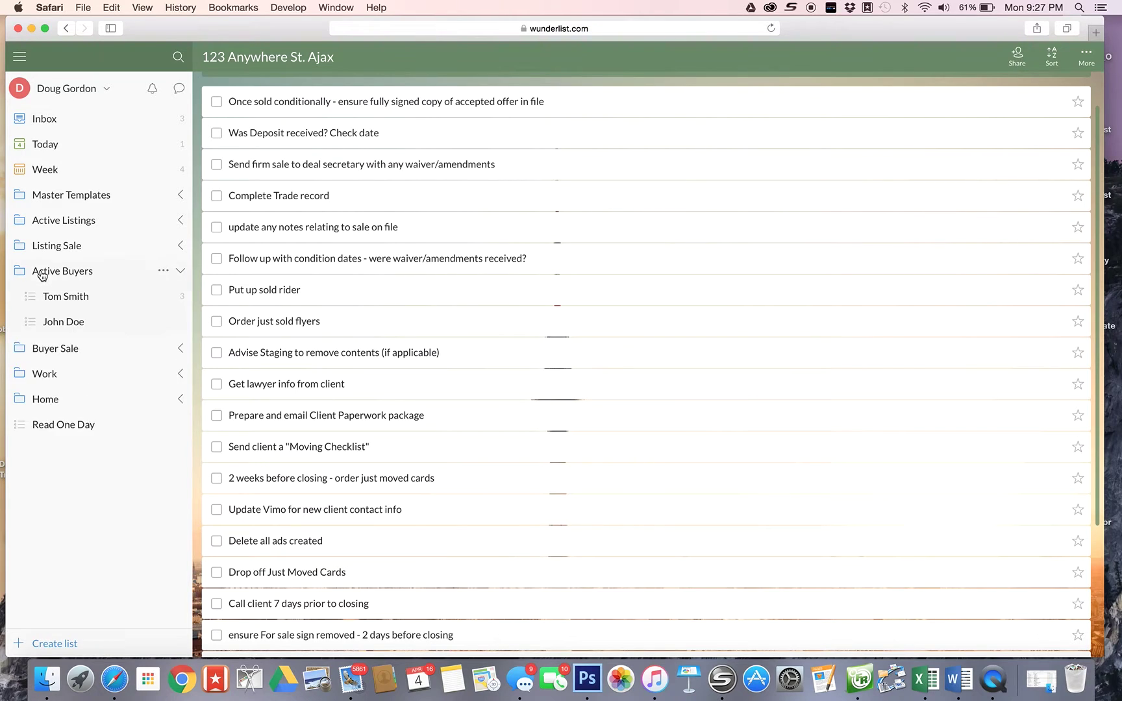
pyautogui.click(60, 299)
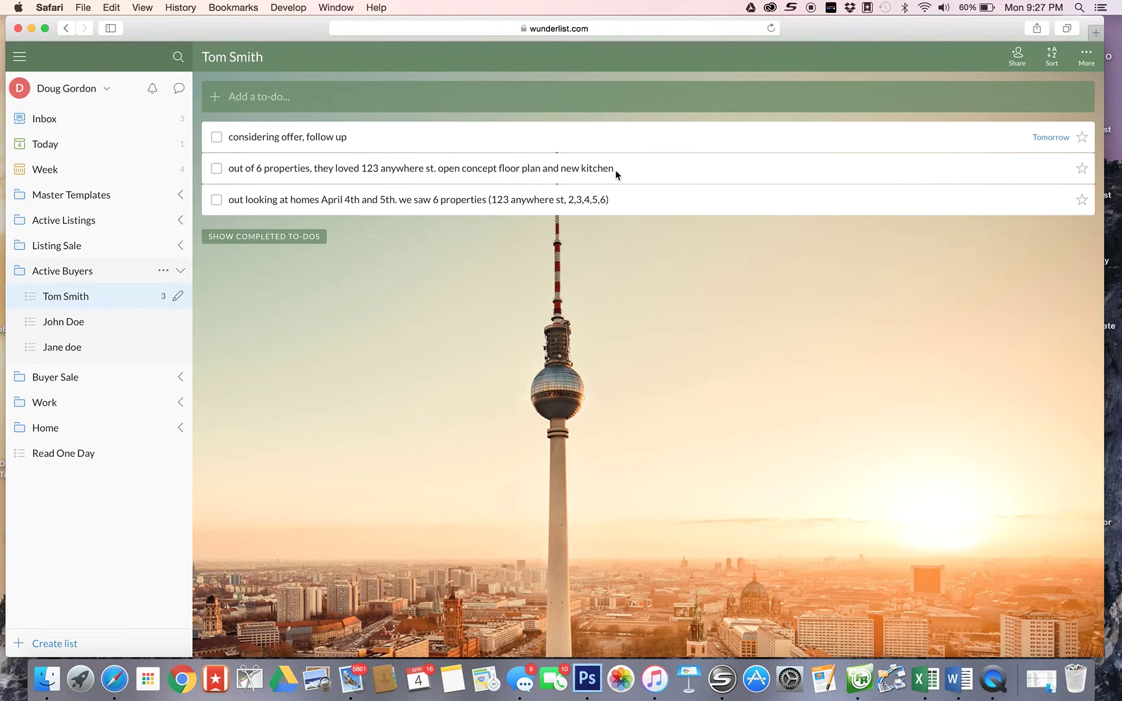
# - View the 'considering offer, follow up' details, then switch to the second buyer's empty list
pyautogui.doubleClick(371, 138)
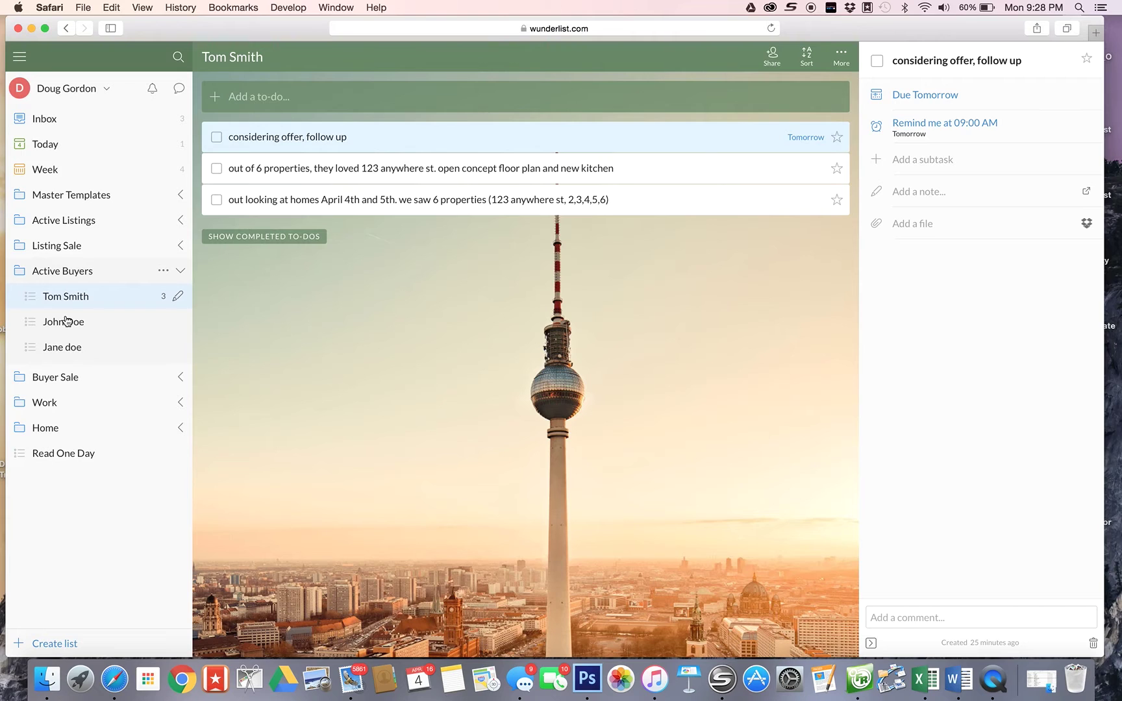
pyautogui.click(67, 321)
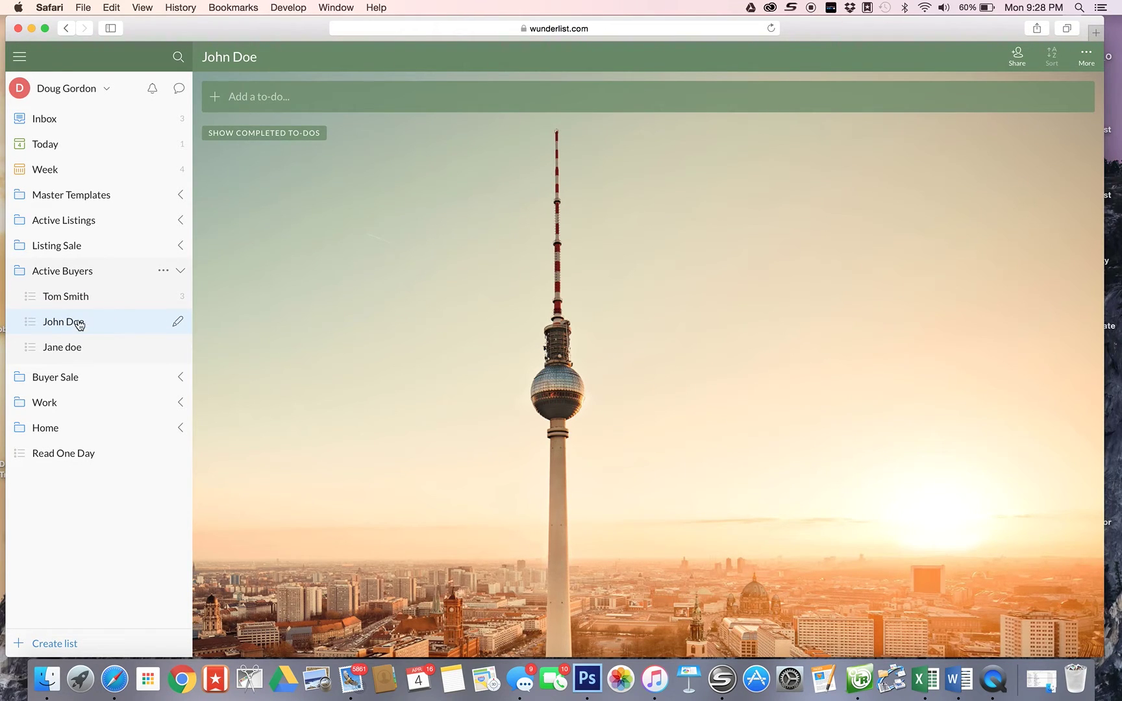
# - In the third buyer's list, add 'signed paperwork on April 4th', which becomes due Today
pyautogui.click(59, 351)
pyautogui.click(256, 98)
pyautogui.write('sig')
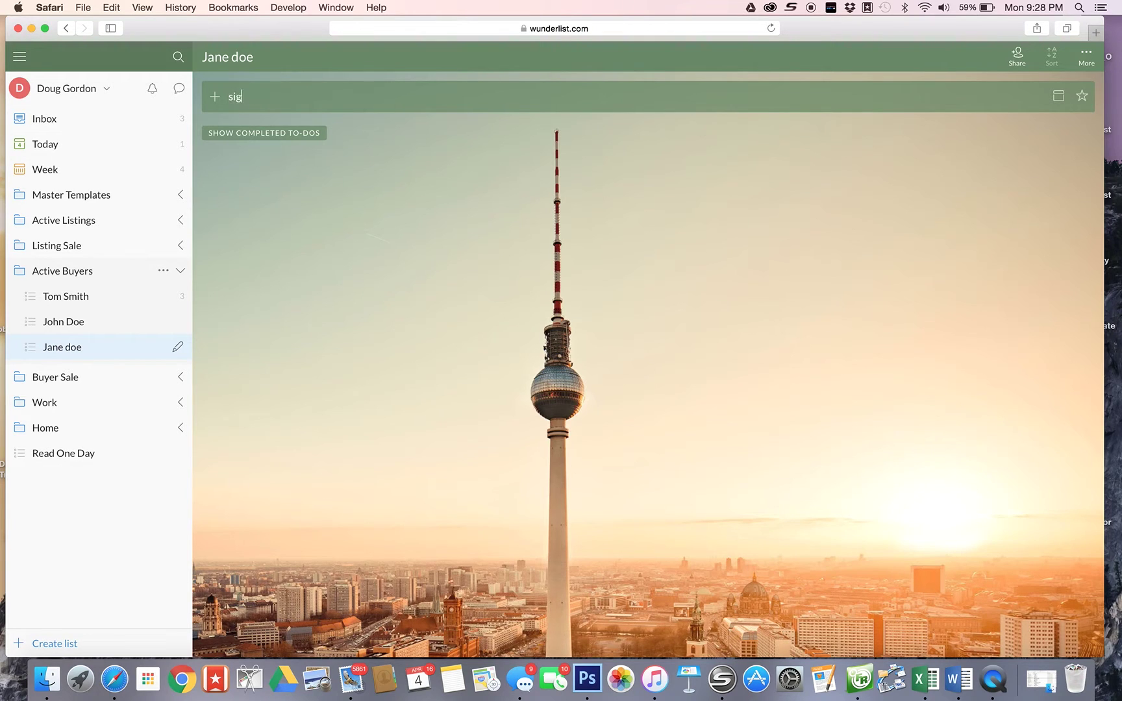
pyautogui.write('ned paperowirk')
pyautogui.press('BackSpace')
pyautogui.press('BackSpace')
pyautogui.press('BackSpace')
pyautogui.press('BackSpace')
pyautogui.press('BackSpace')
pyautogui.write('work on April 4th')
pyautogui.press('Return')
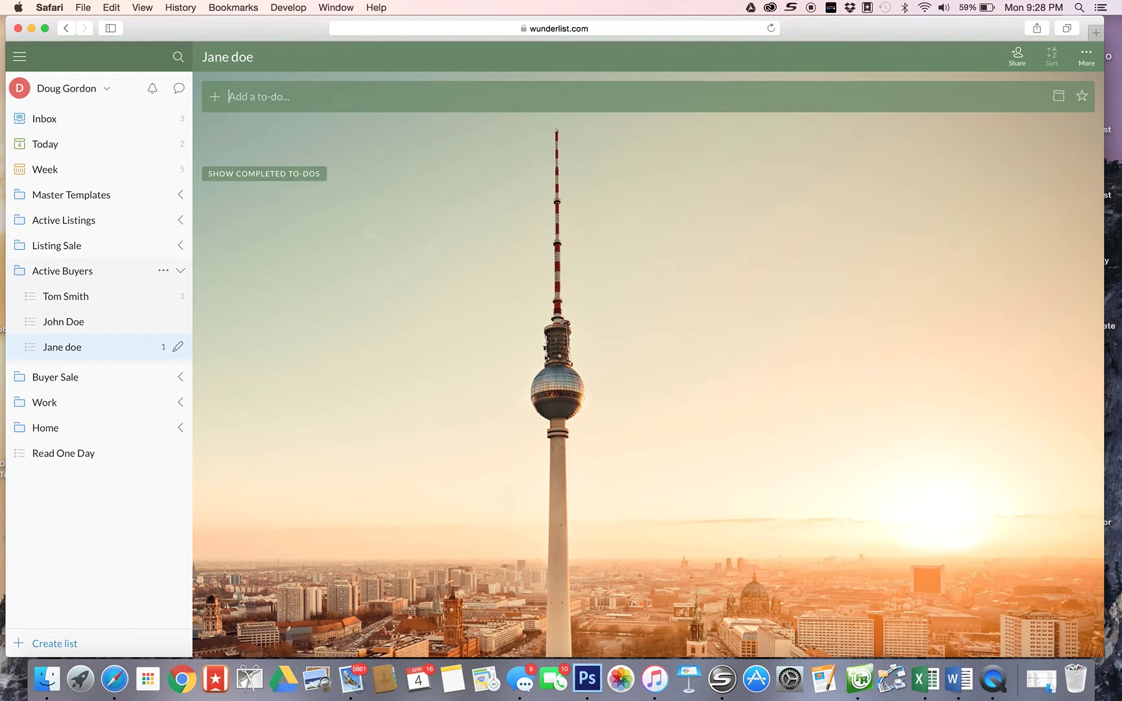
pyautogui.click(583, 136)
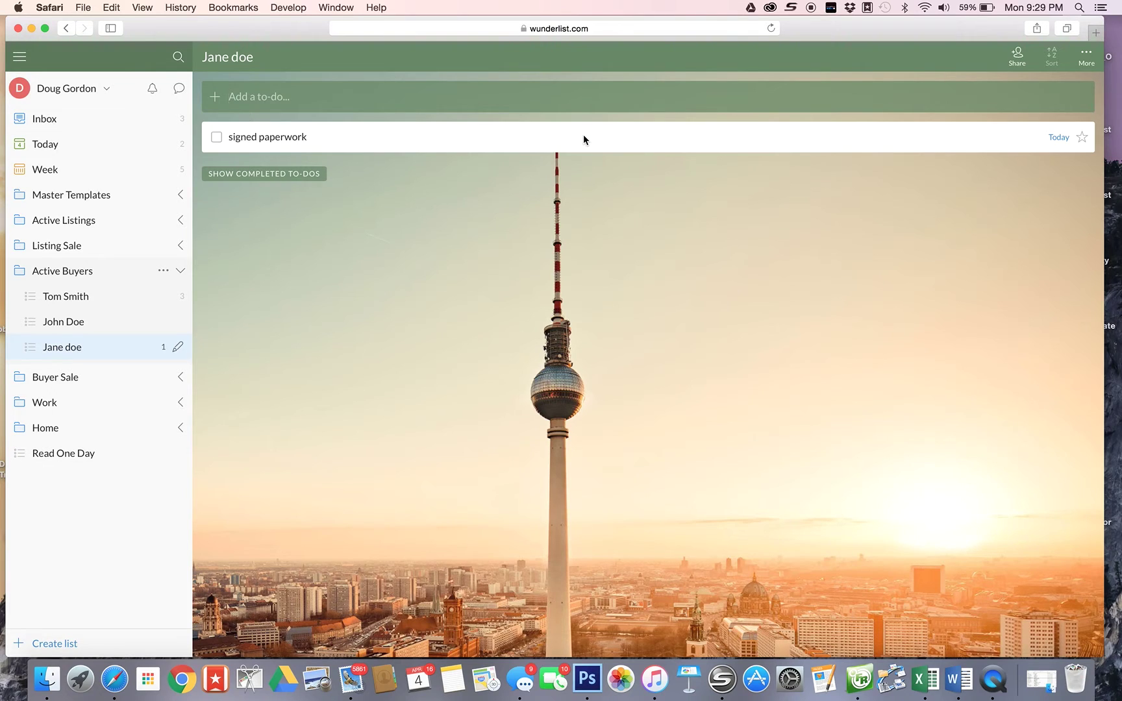
# - Add 'looking at homes this weekend' and view its details, then collapse Active Buyers
pyautogui.click(419, 102)
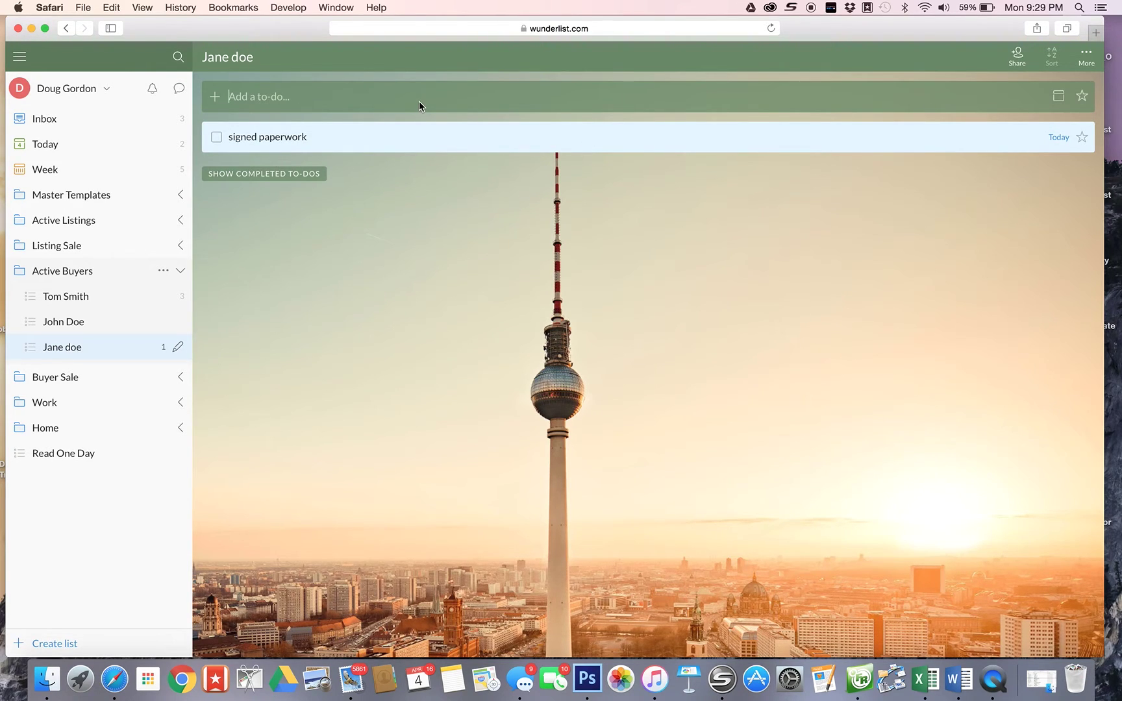
pyautogui.write('looking at homes this weekend')
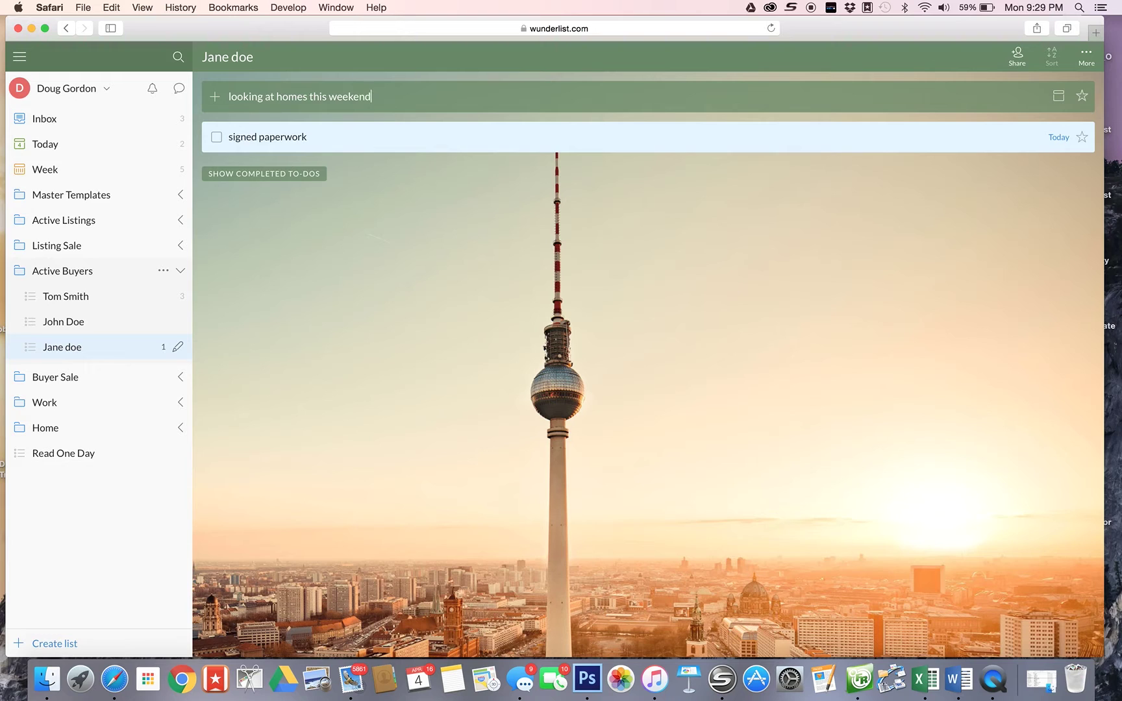
pyautogui.press('Return')
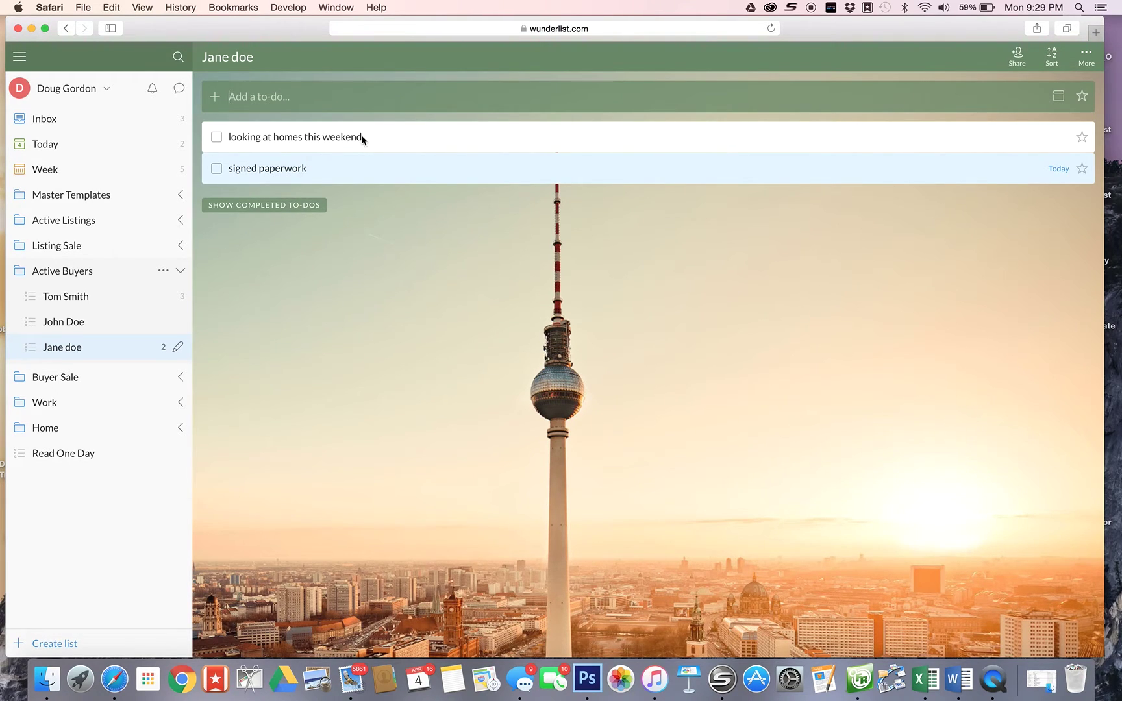
pyautogui.doubleClick(376, 139)
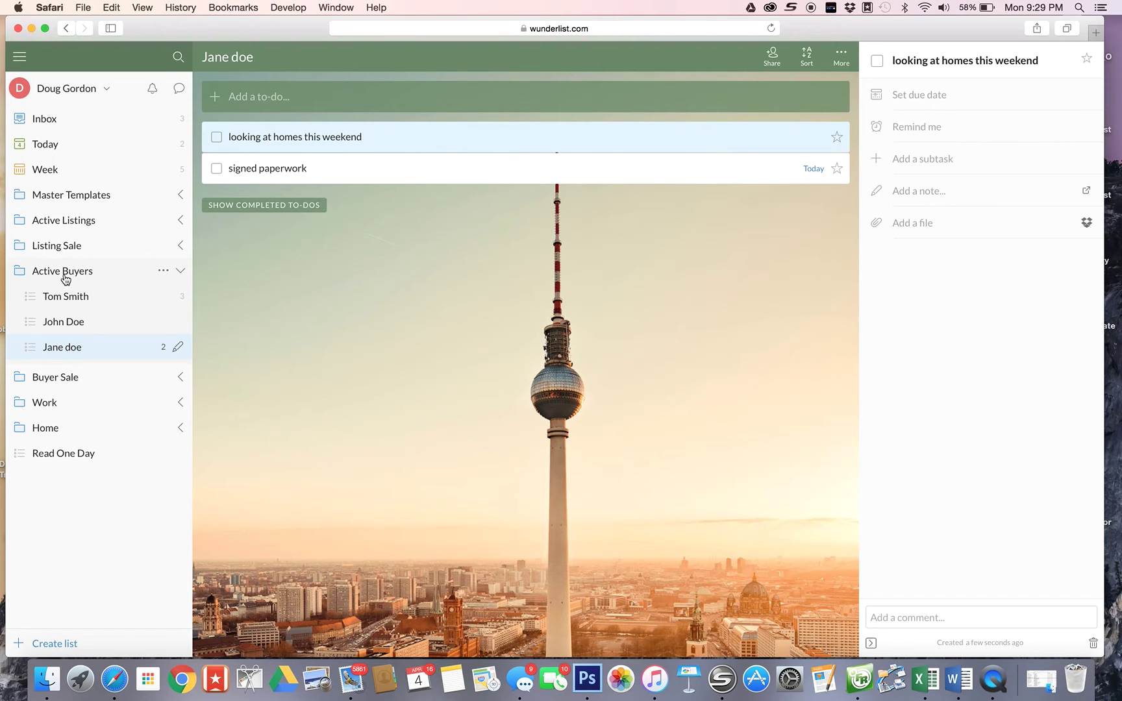
pyautogui.click(65, 278)
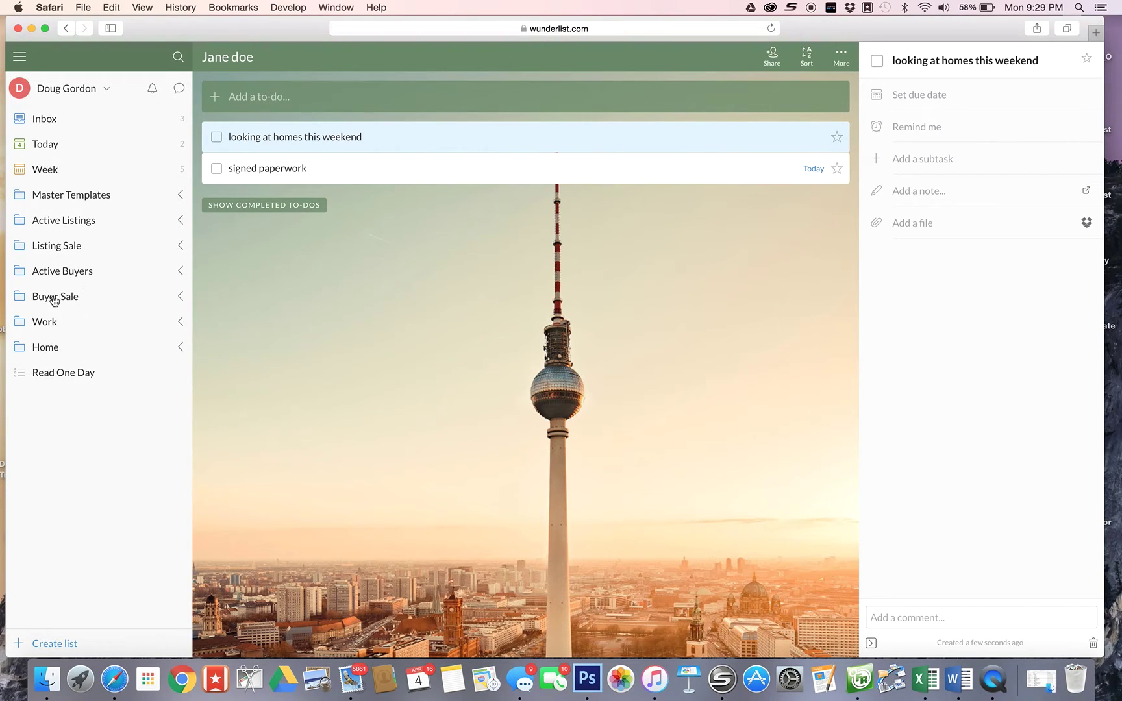
# - Expand Buyer Sale, scroll the first client's 17-to-do closing list, then collapse the folder
pyautogui.click(54, 299)
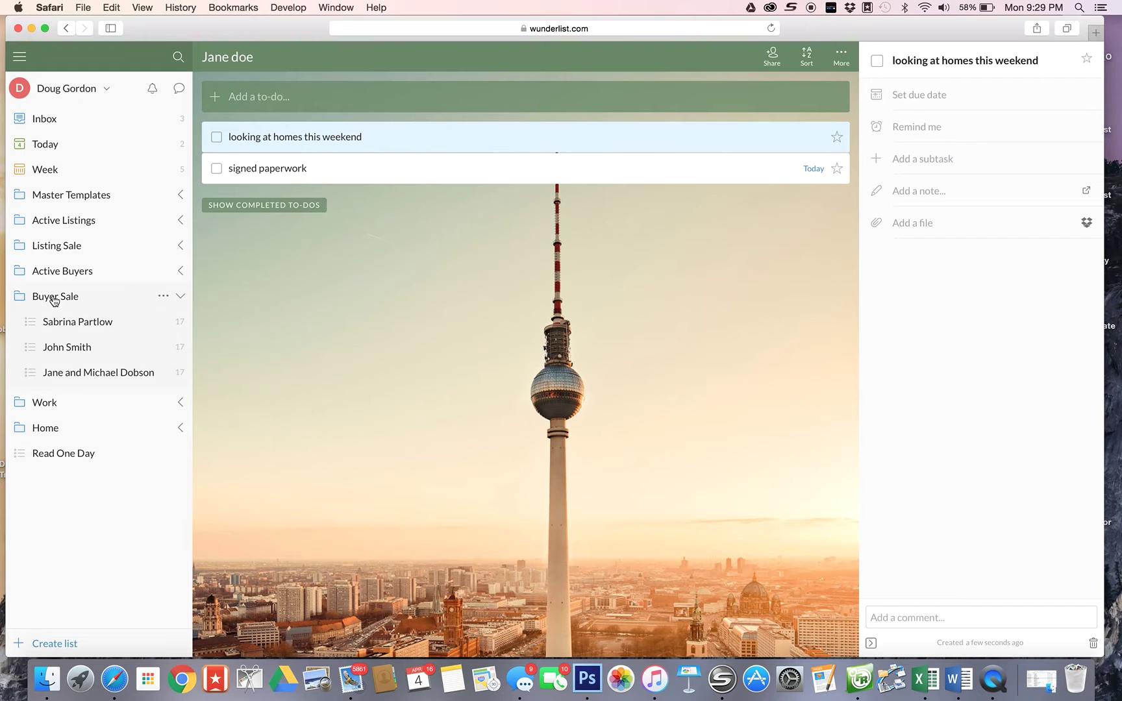
pyautogui.click(63, 322)
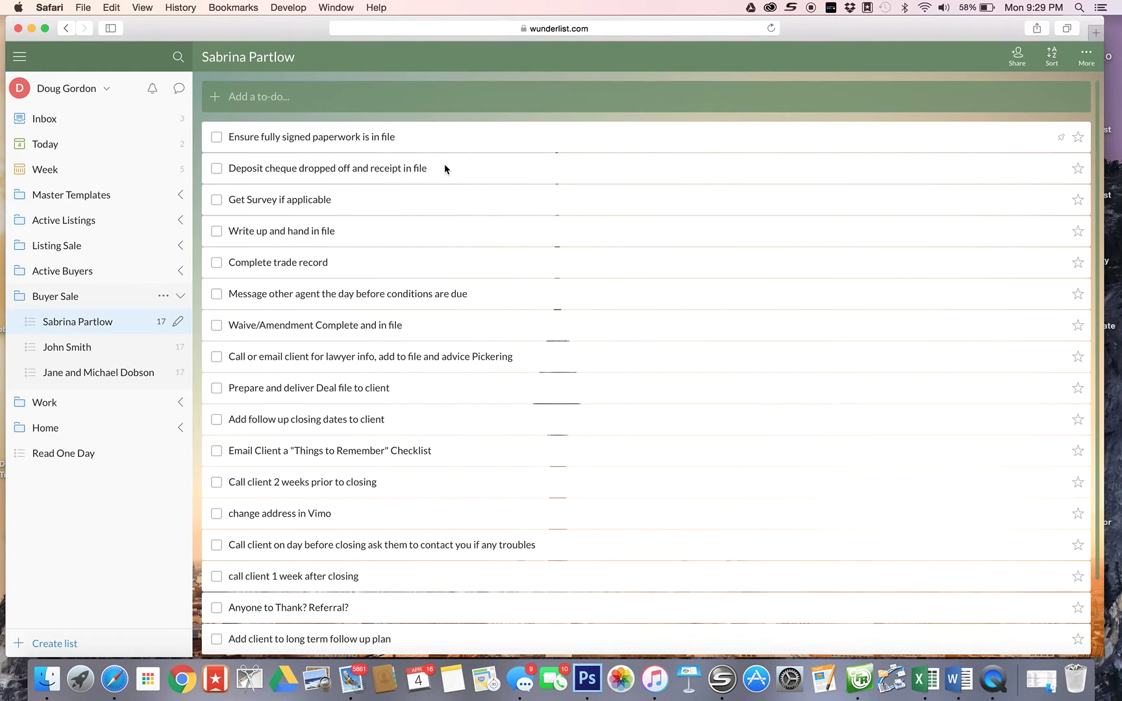
pyautogui.scroll(-3, 445, 168)
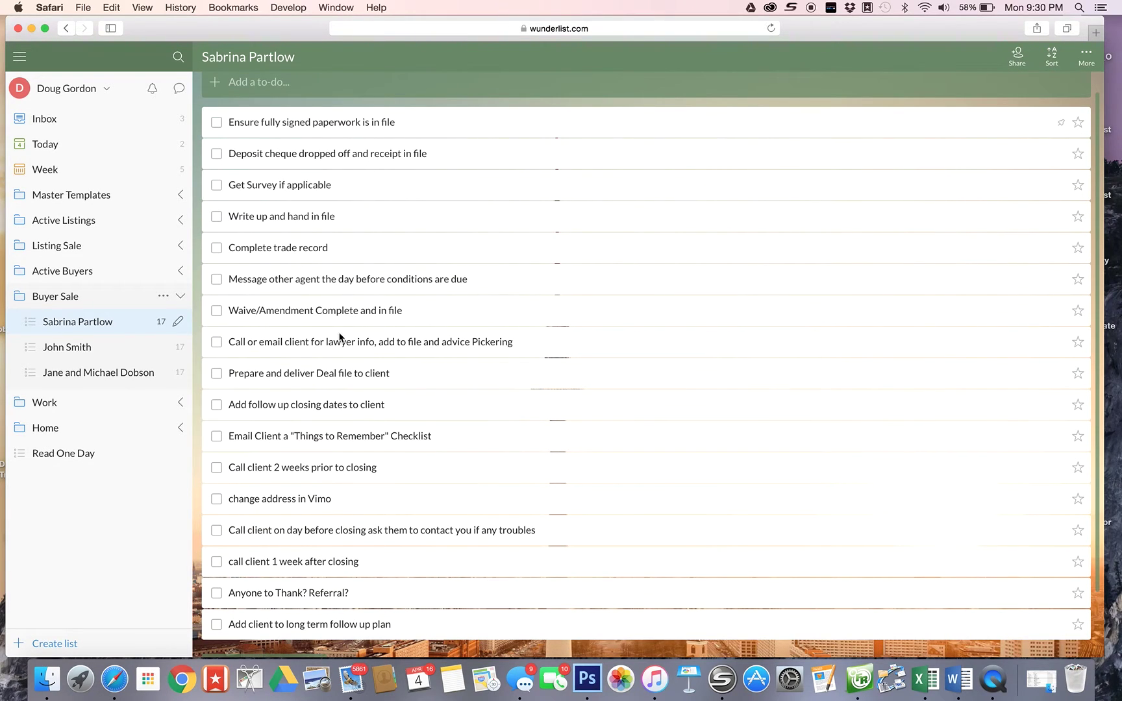
pyautogui.click(52, 301)
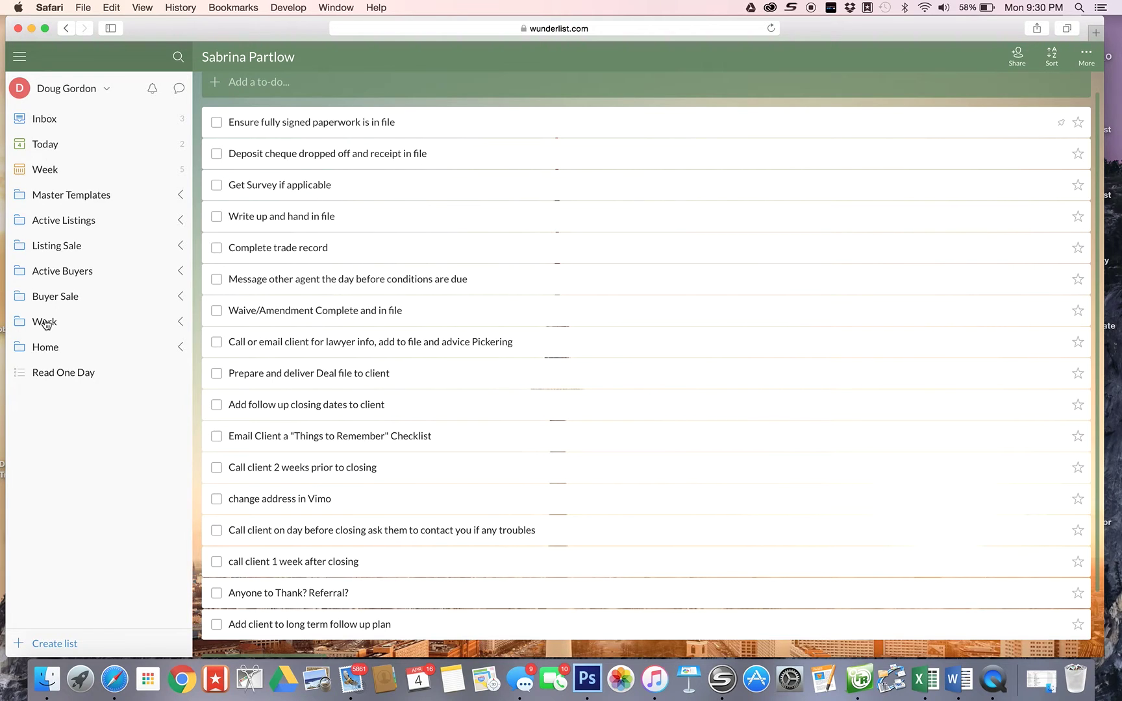
# - Expand Work, open Some Day, and view the 'meeting with a trainer' details
pyautogui.click(45, 322)
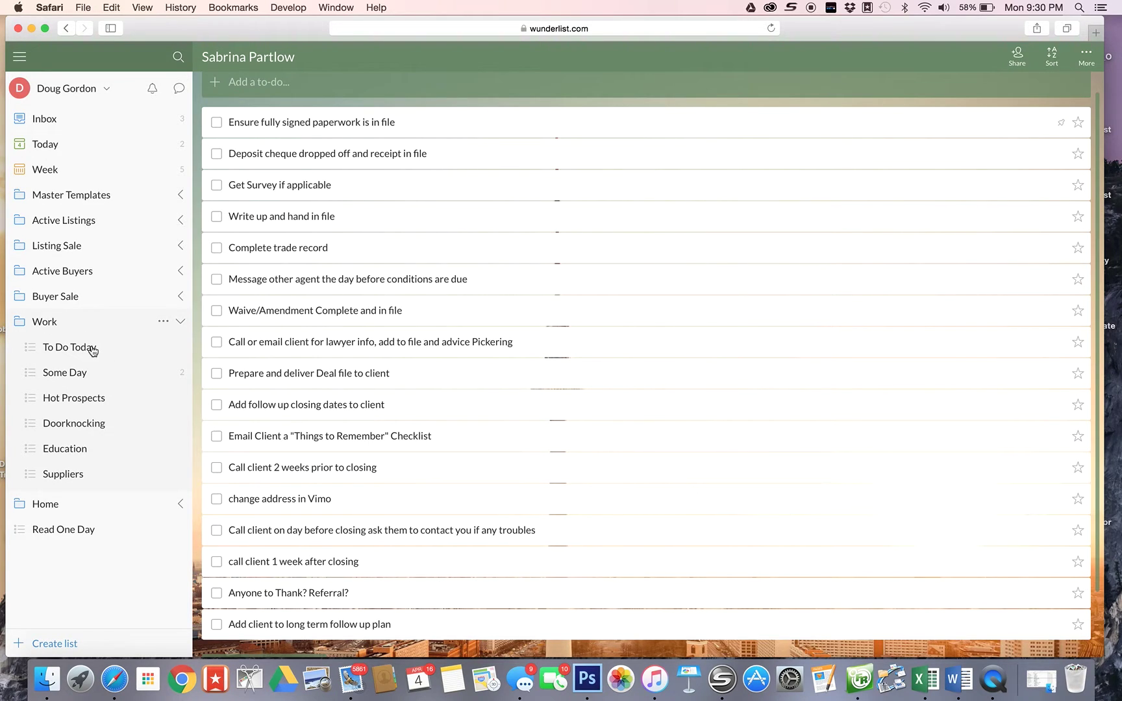
pyautogui.click(65, 374)
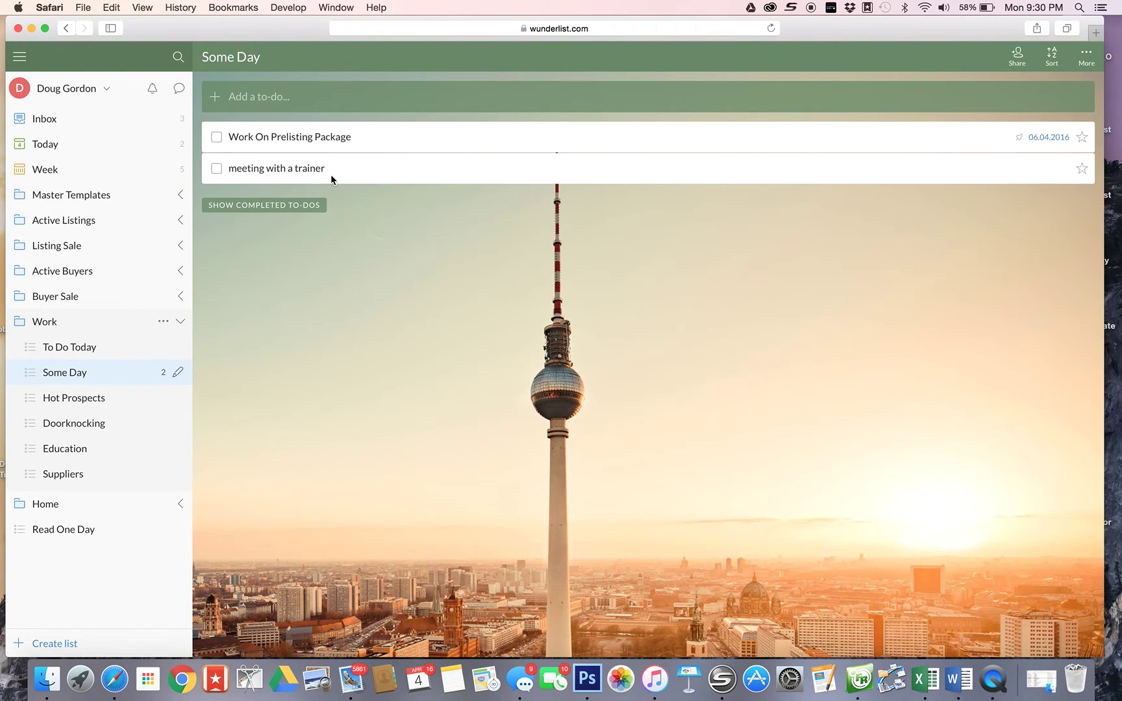
pyautogui.click(331, 174)
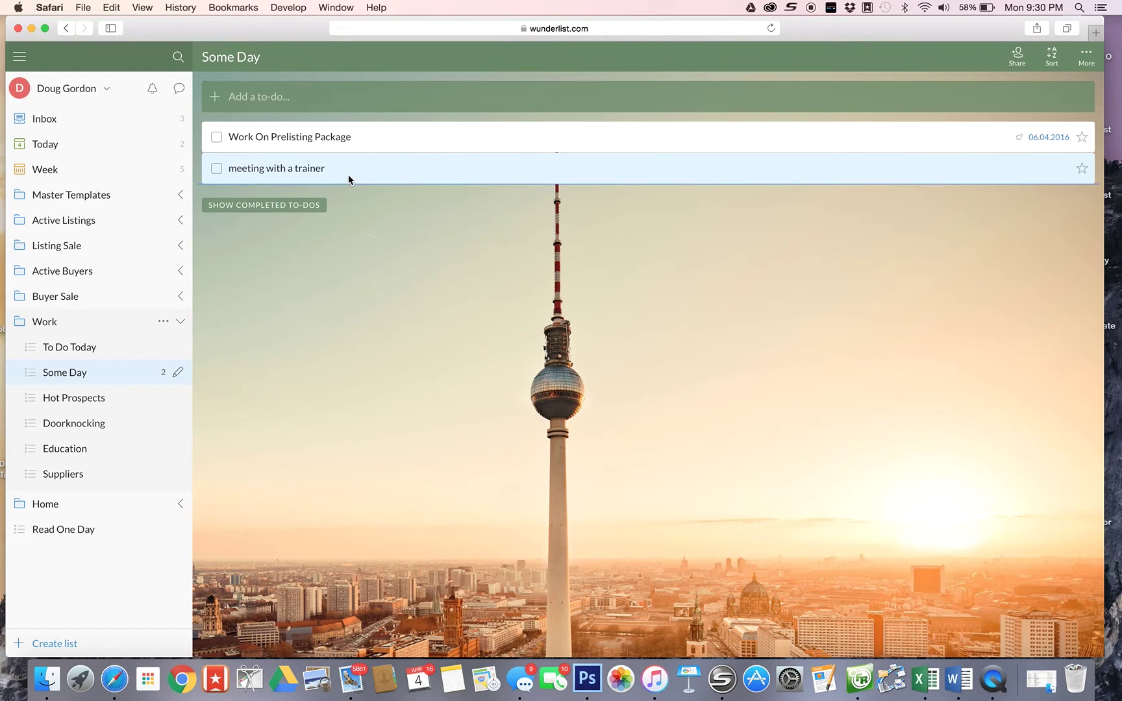
pyautogui.doubleClick(348, 174)
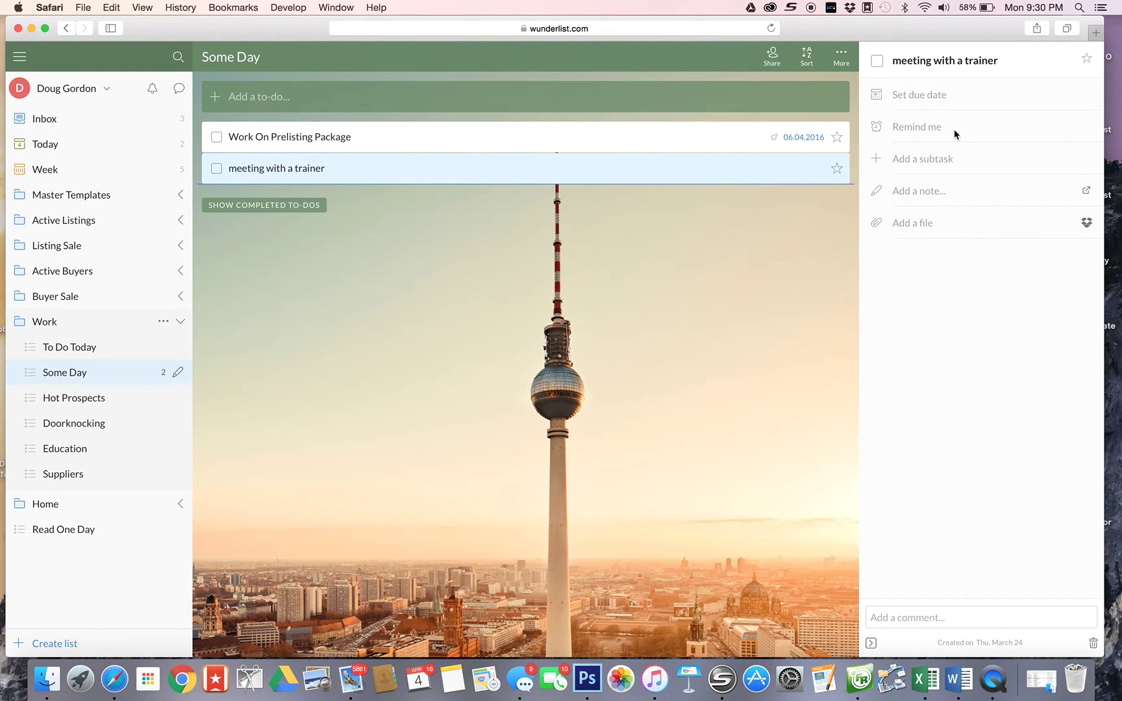
pyautogui.click(553, 350)
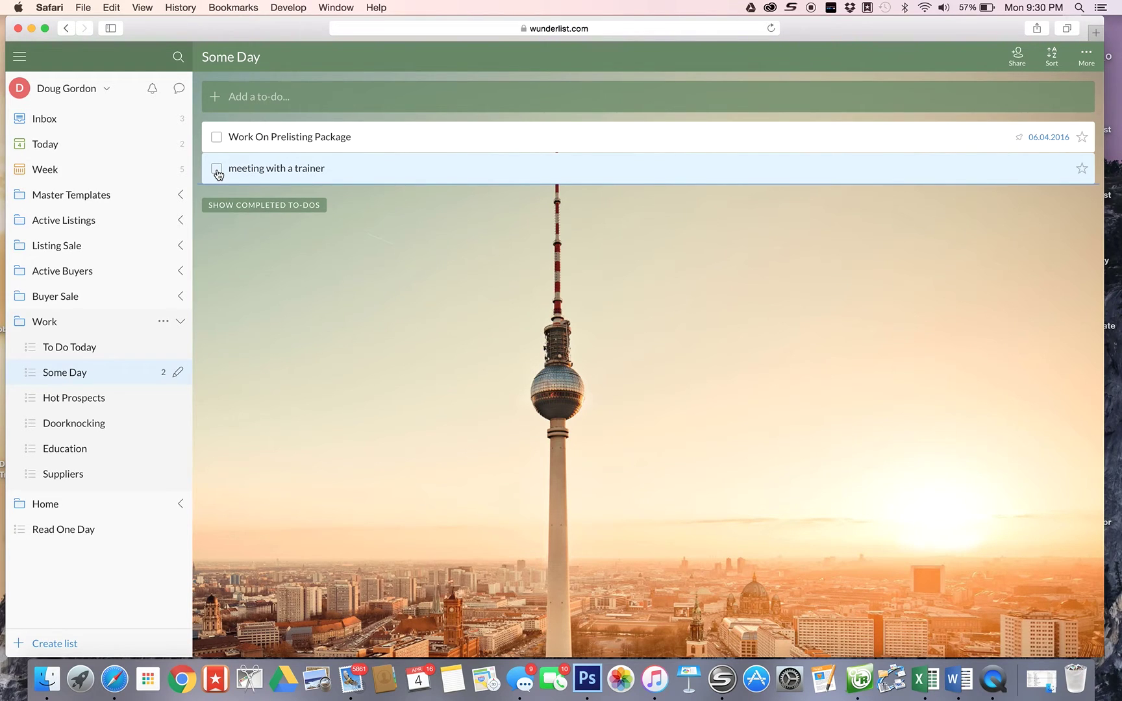
# - Check off 'meeting with a trainer' and toggle the completed to-dos on and off
pyautogui.click(217, 170)
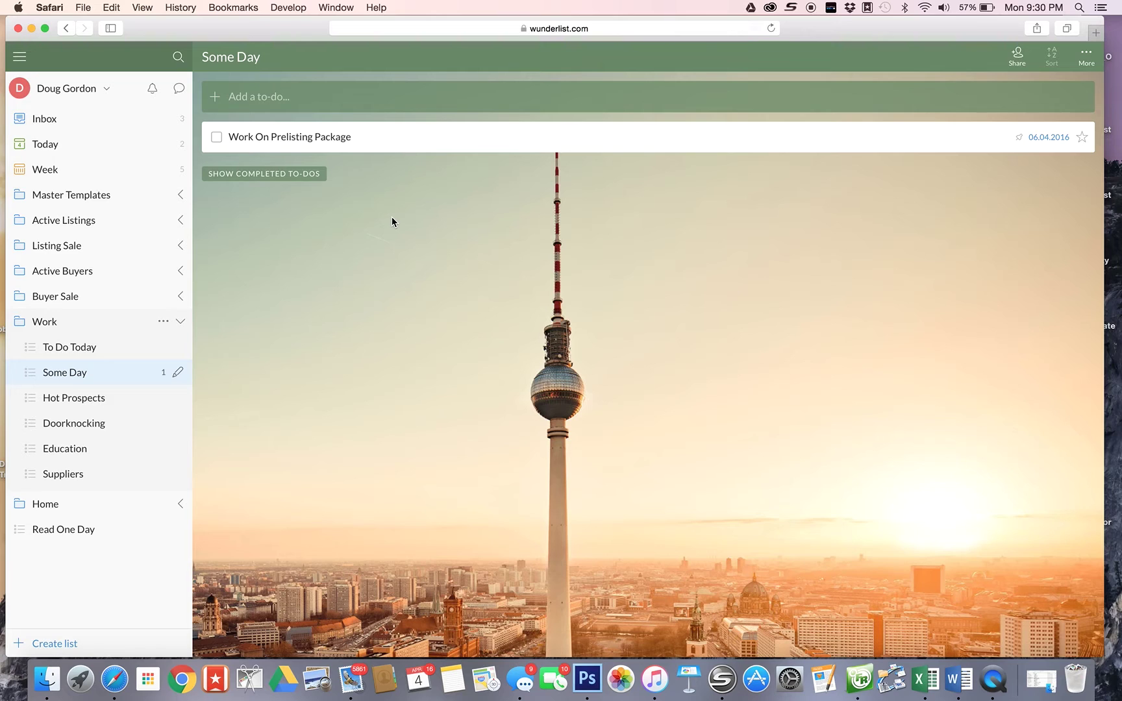
pyautogui.click(252, 175)
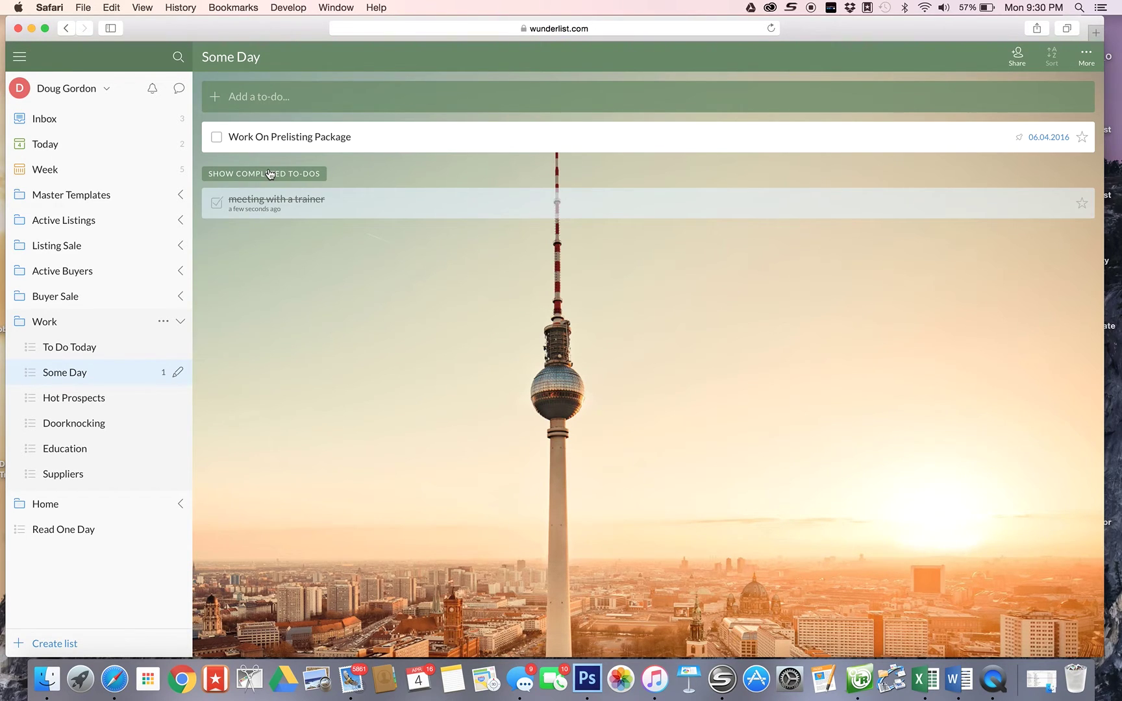
pyautogui.click(270, 174)
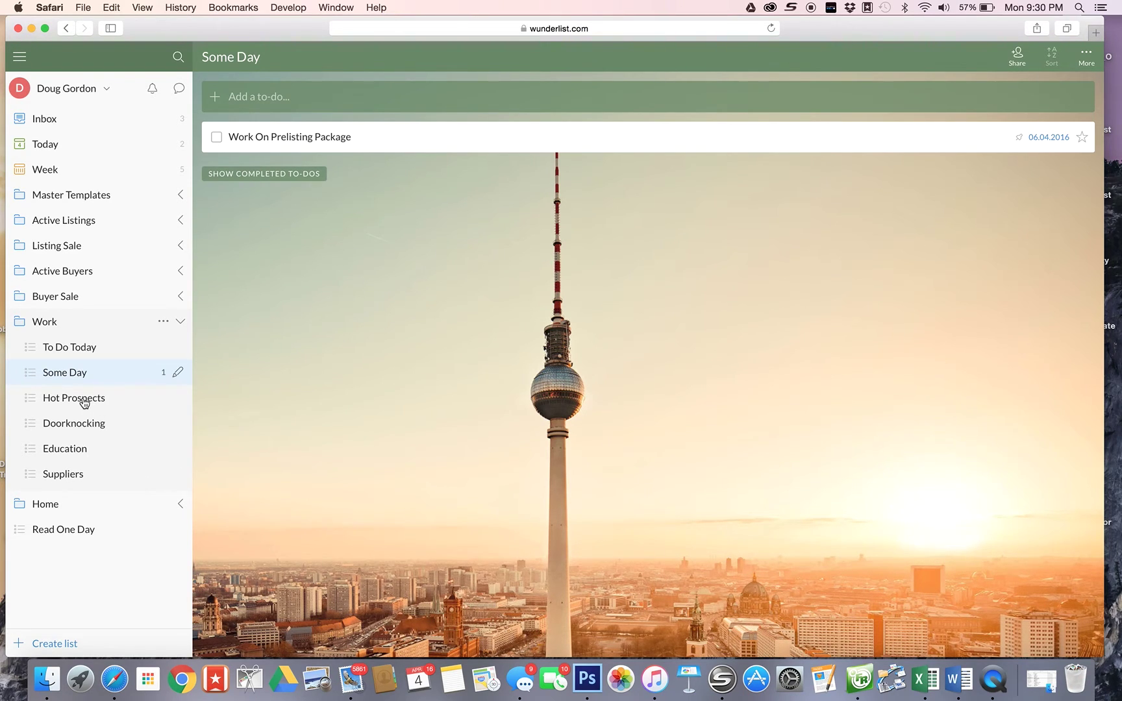
# - Add two prospects' full names as separate to-dos in Hot Prospects
pyautogui.click(85, 401)
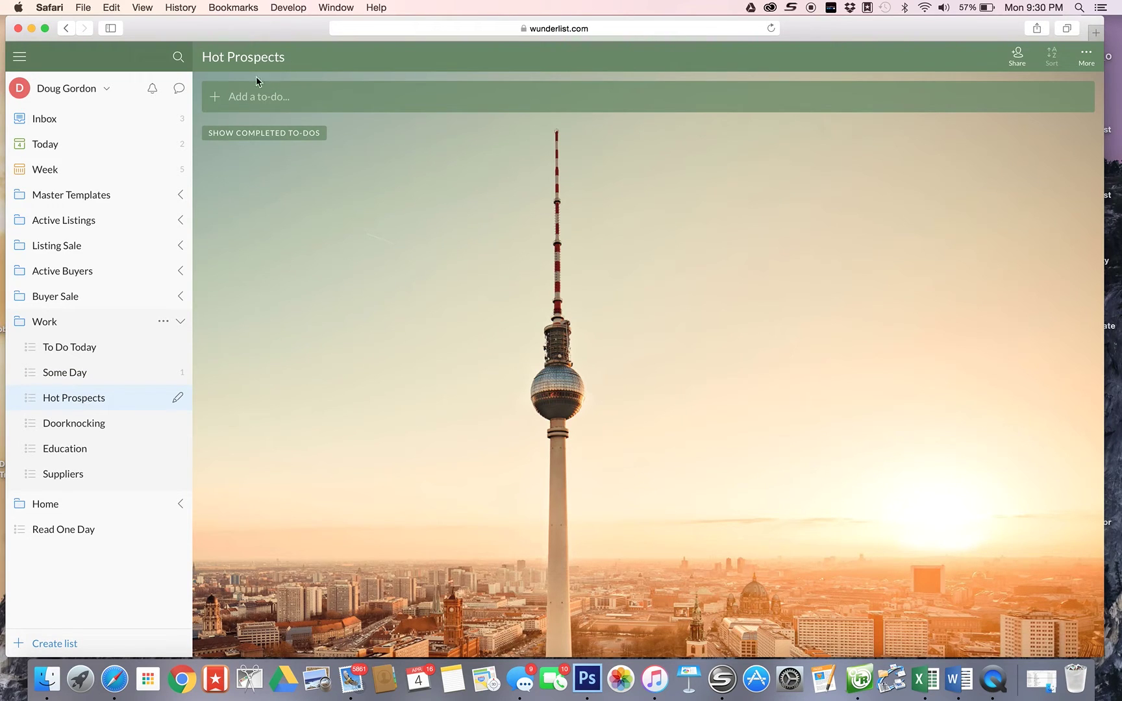
pyautogui.click(234, 98)
pyautogui.write('john doe')
pyautogui.press('Return')
pyautogui.write('jane smith')
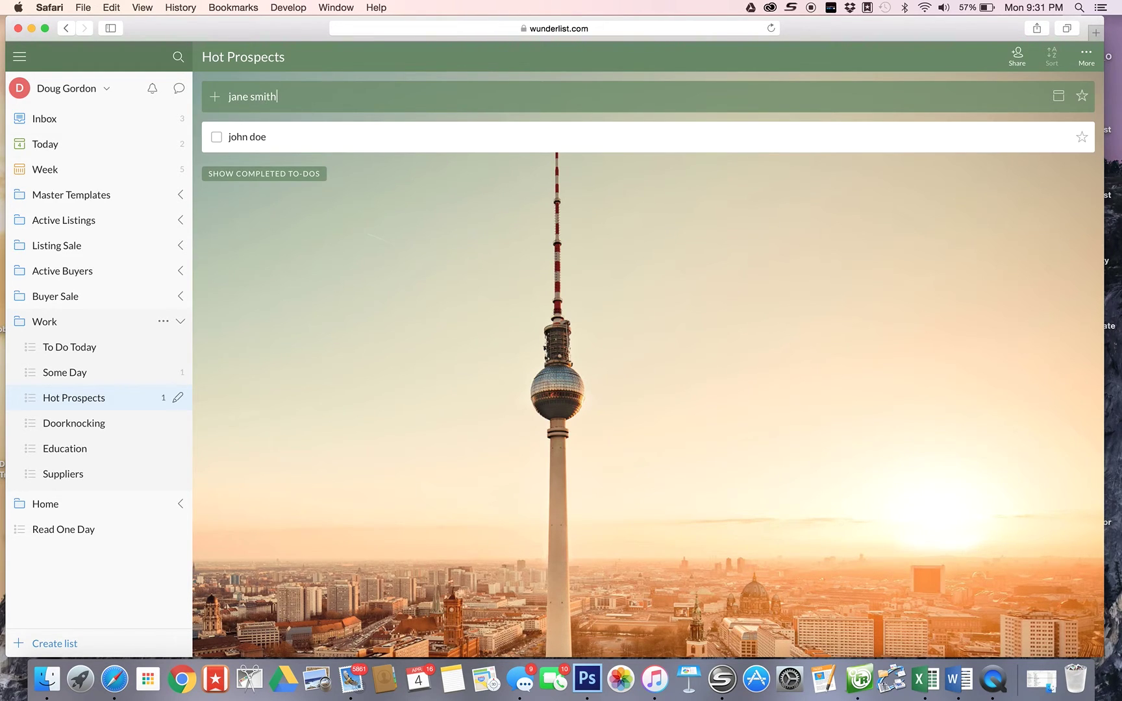
pyautogui.press('Return')
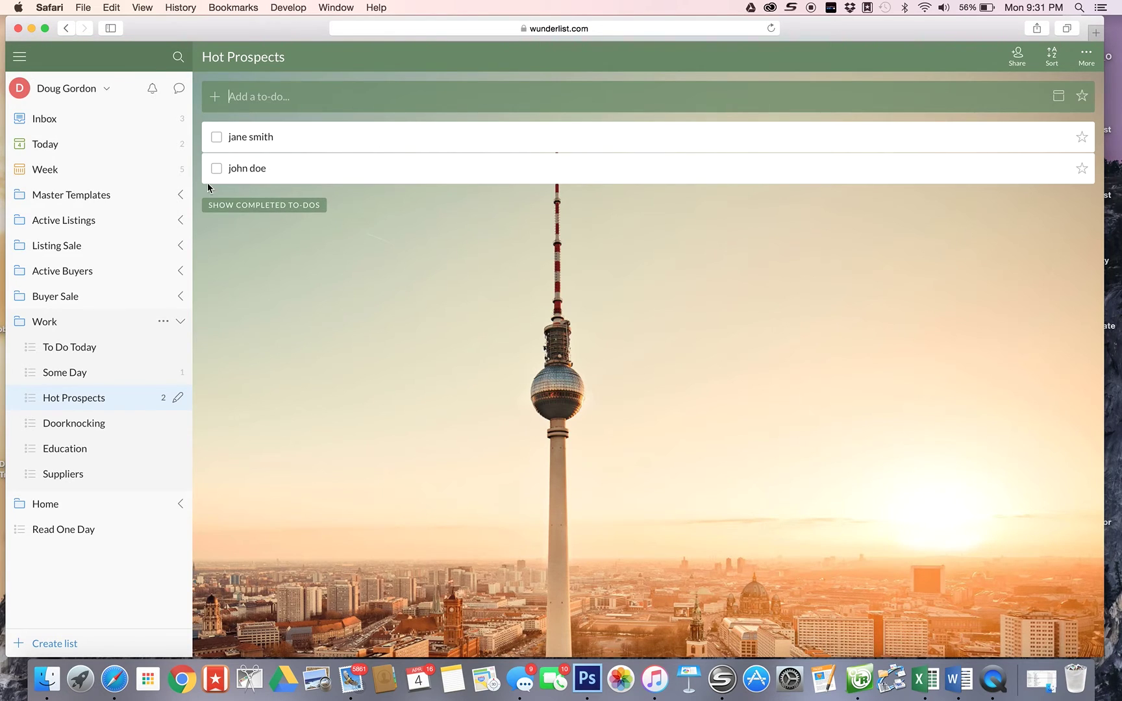
# - Expand Active Buyers and return to the third buyer's list with its two to-dos
pyautogui.click(70, 274)
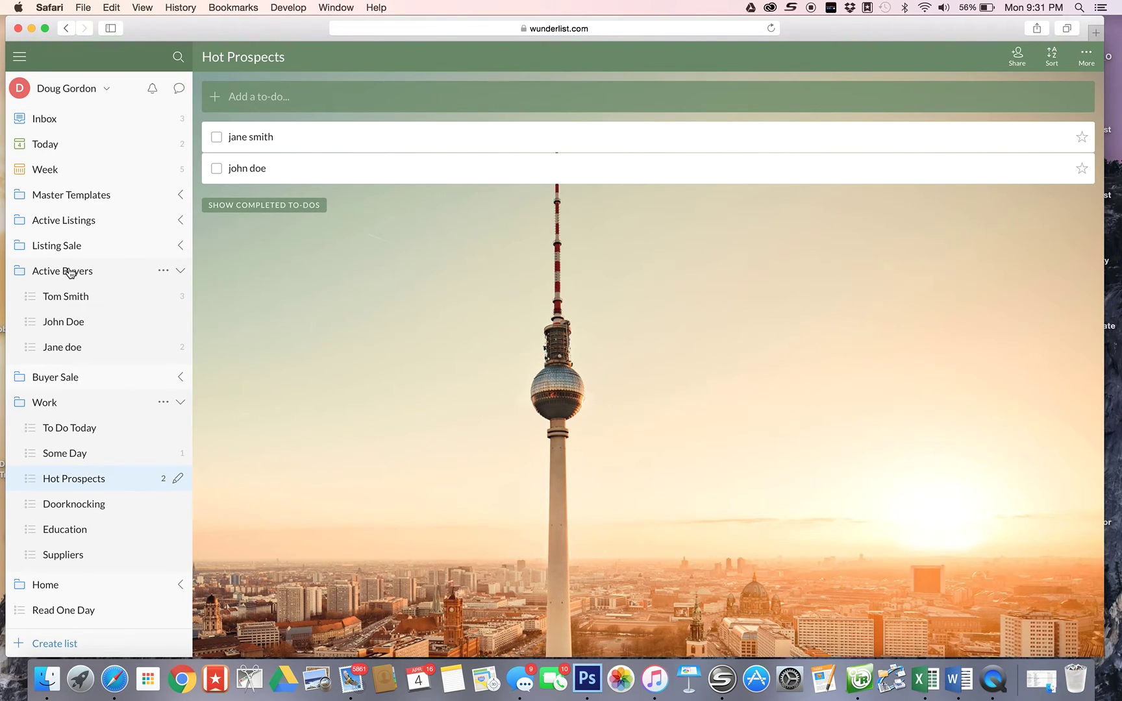
pyautogui.click(71, 273)
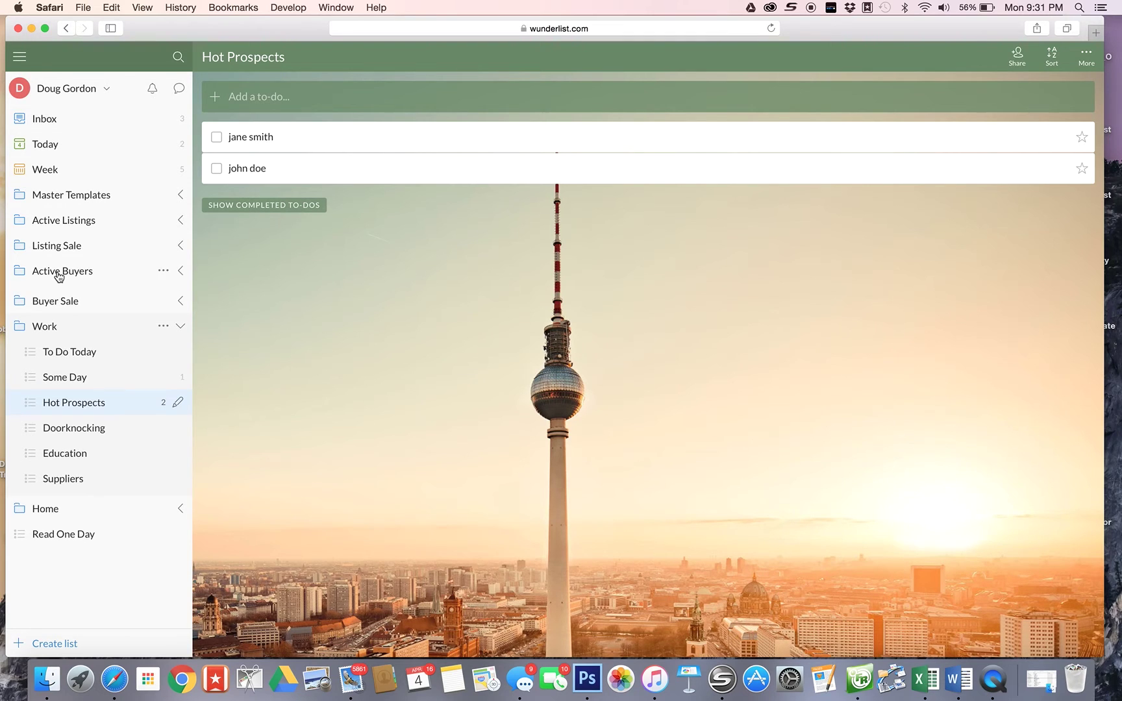
pyautogui.click(58, 275)
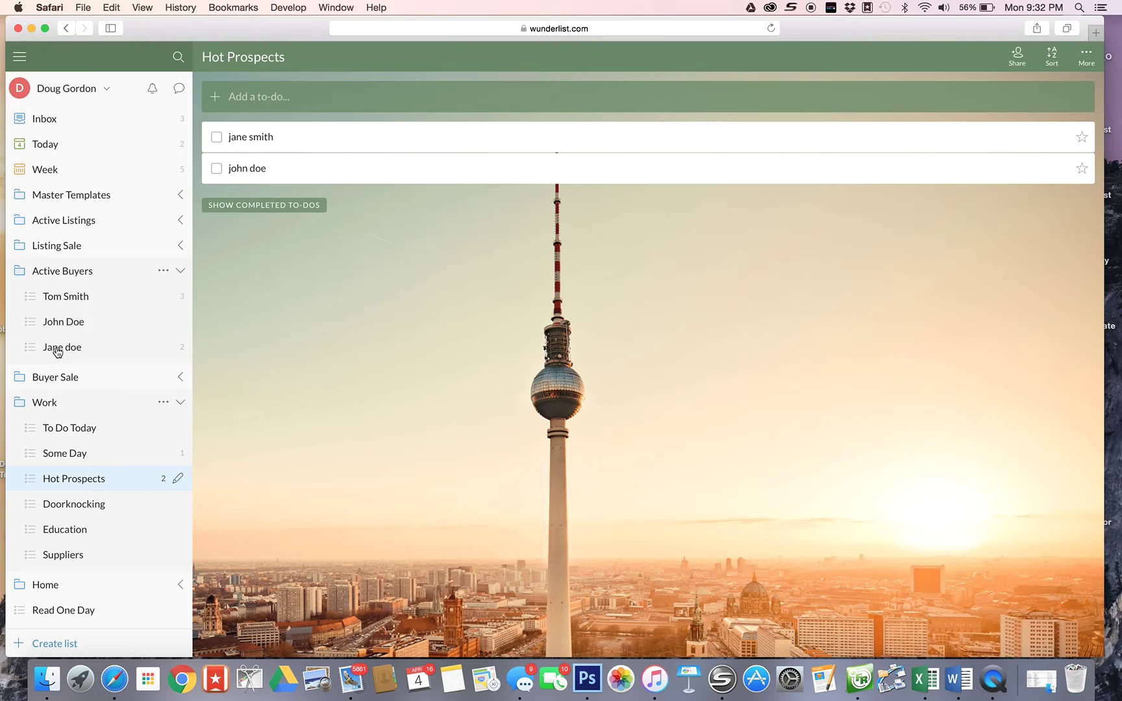
pyautogui.click(59, 350)
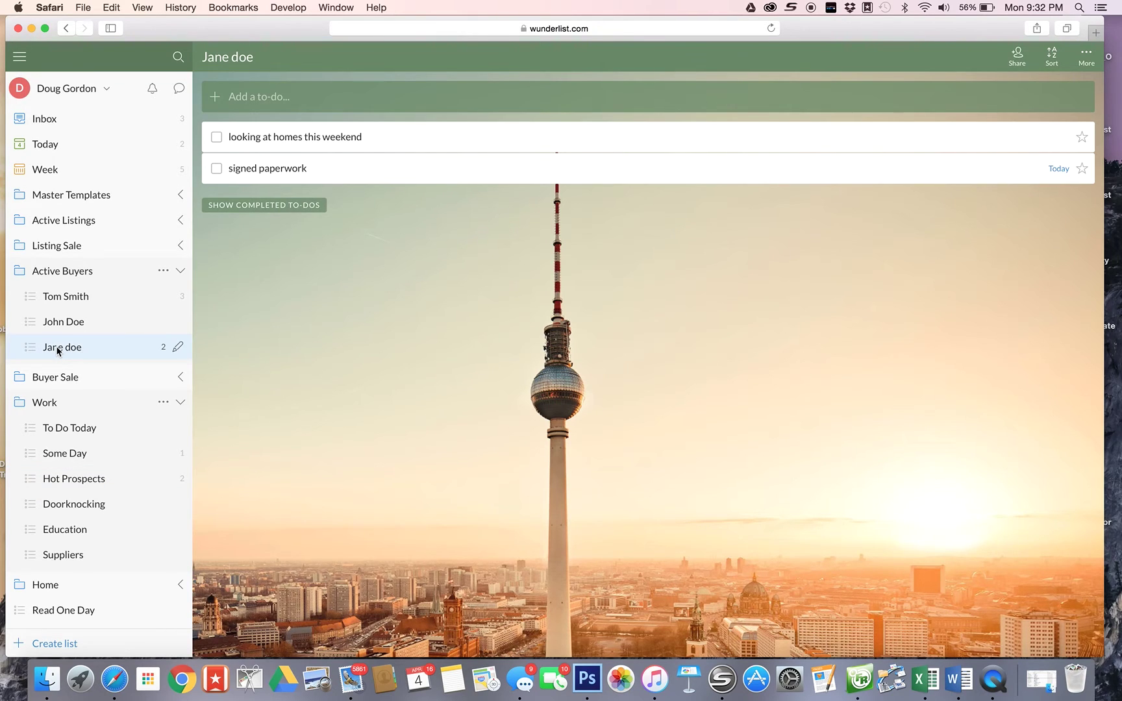
pyautogui.click(64, 321)
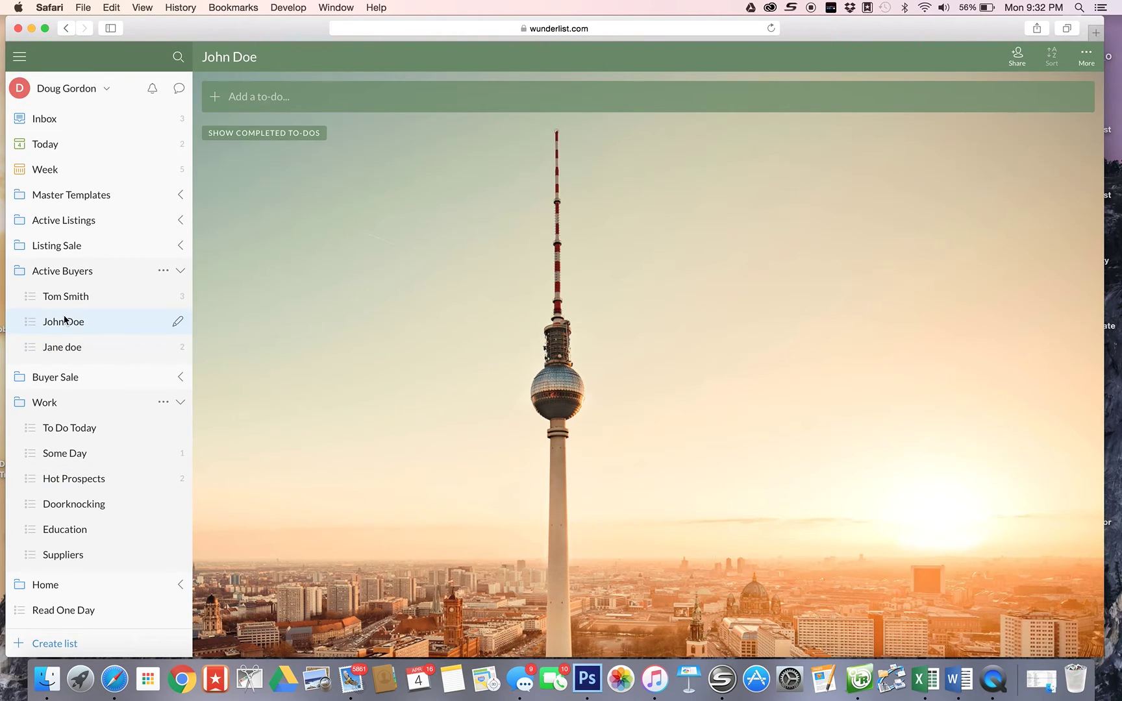
pyautogui.click(56, 350)
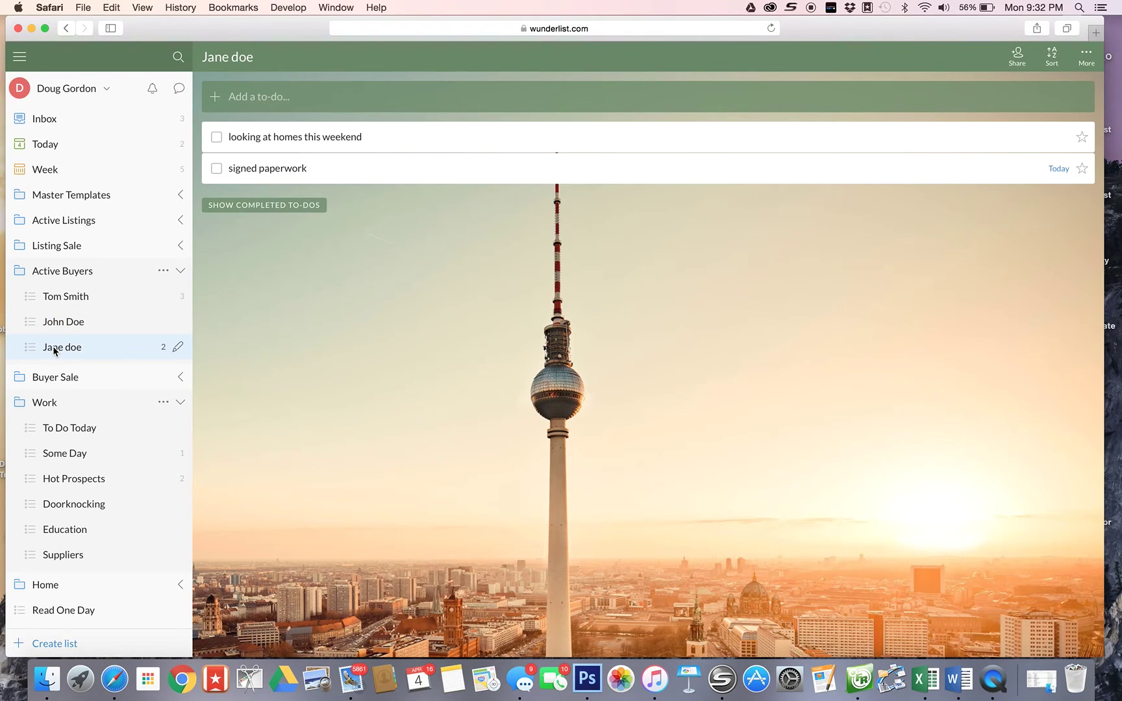
# - Drag one buyer list onto the other to form a folder named 'hot prospects'
pyautogui.moveTo(53, 348); pyautogui.dragTo(73, 366)
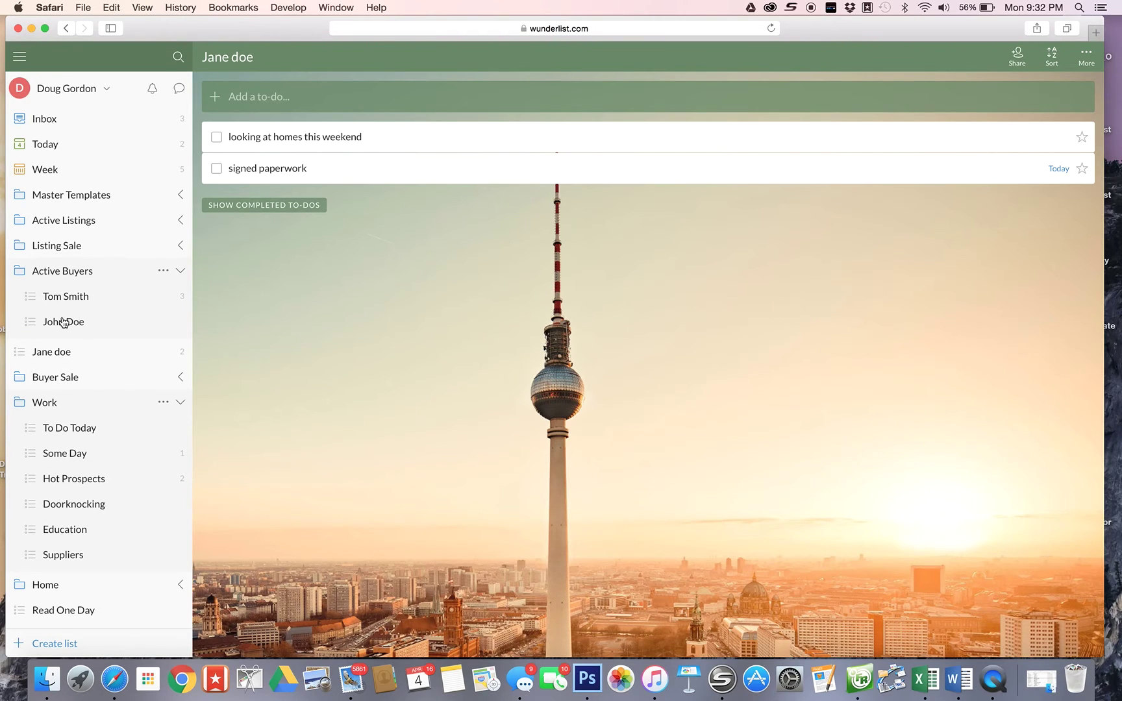
pyautogui.moveTo(64, 351); pyautogui.dragTo(95, 358)
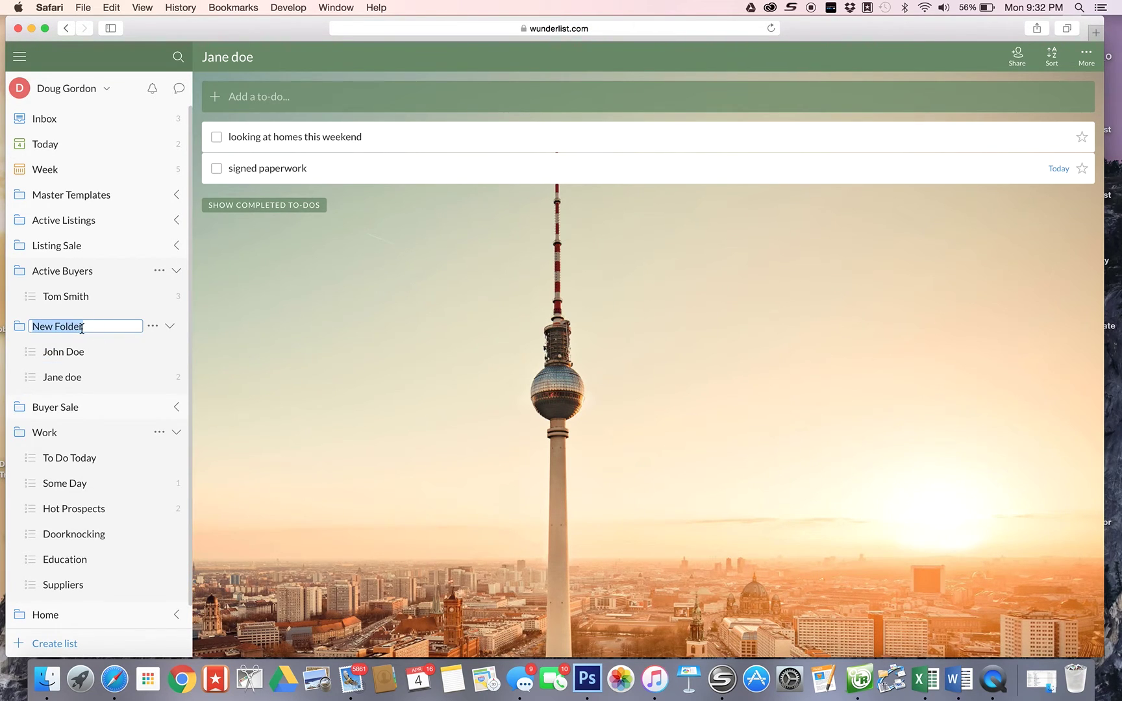
pyautogui.write('hot prospects')
pyautogui.press('Return')
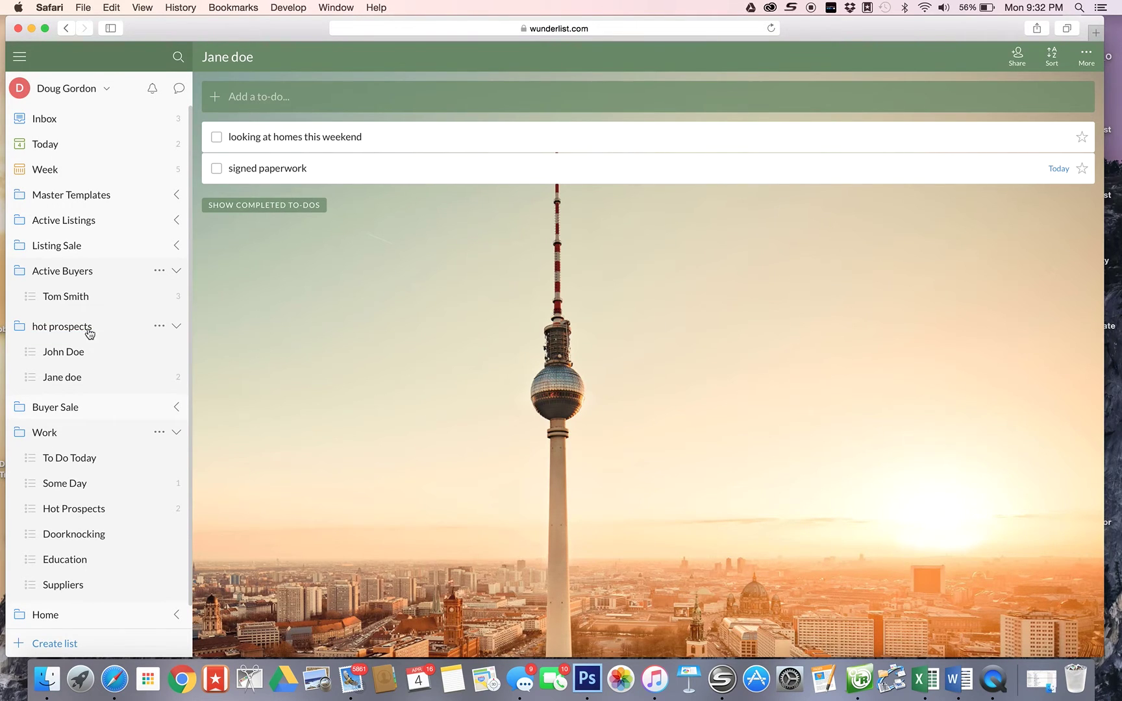
# - Collapse Active Buyers and open the empty buyer list inside hot prospects
pyautogui.click(42, 274)
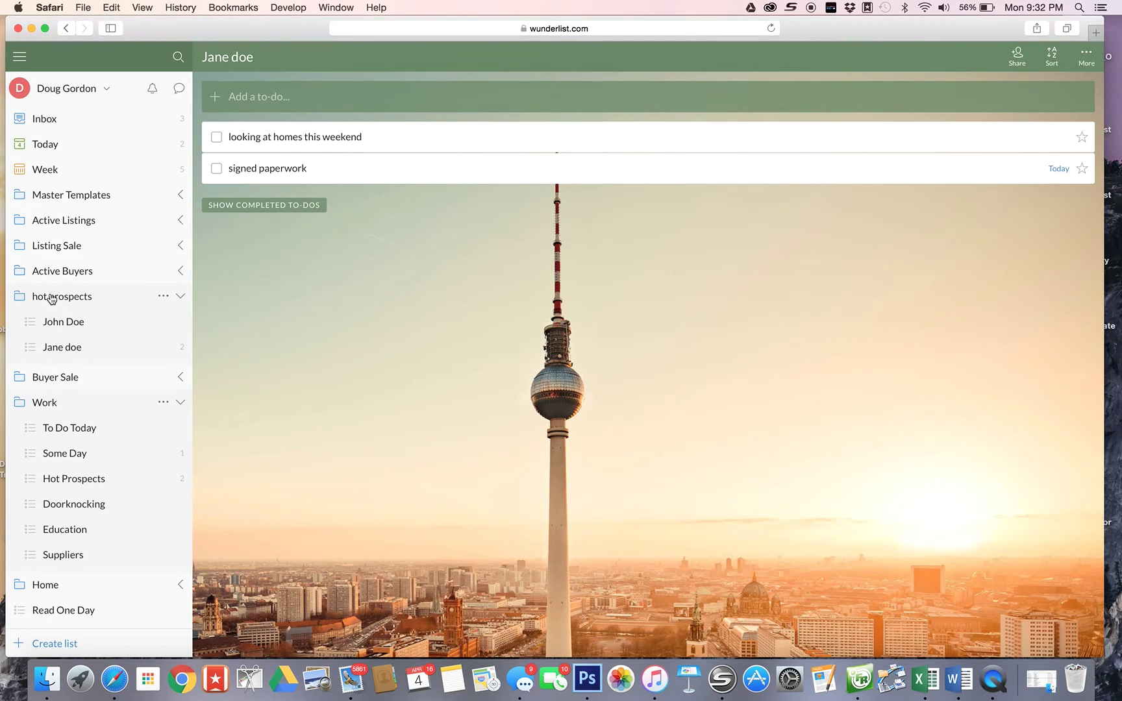
pyautogui.click(52, 299)
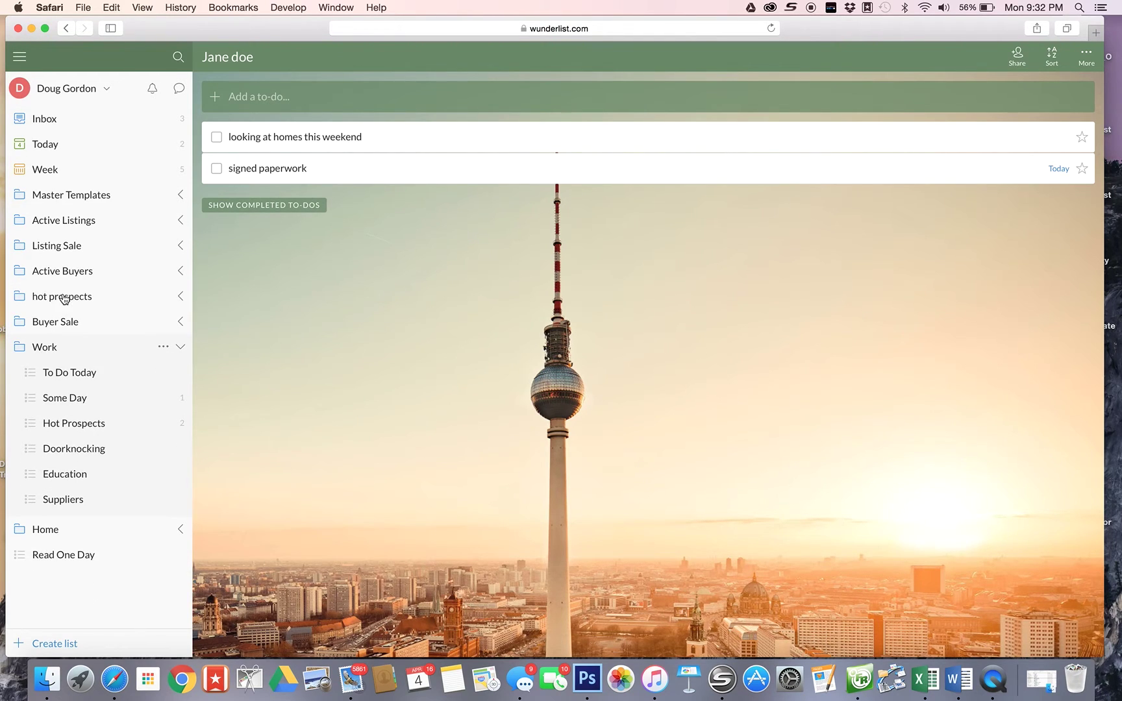
pyautogui.click(63, 299)
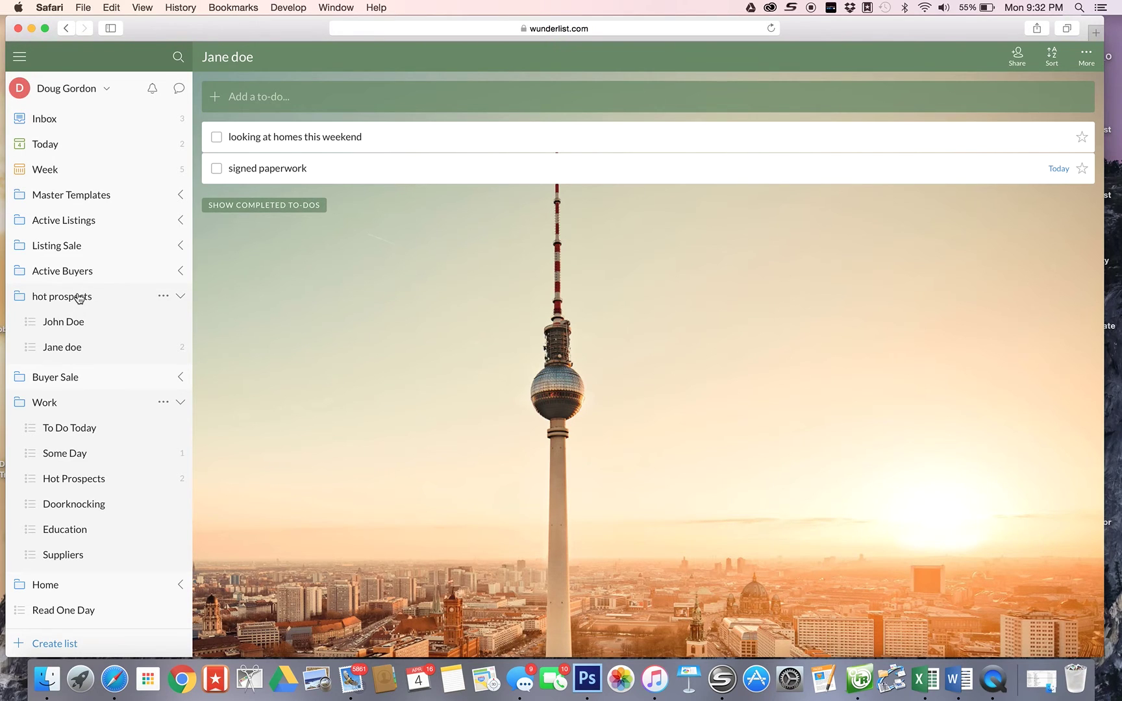
pyautogui.click(65, 323)
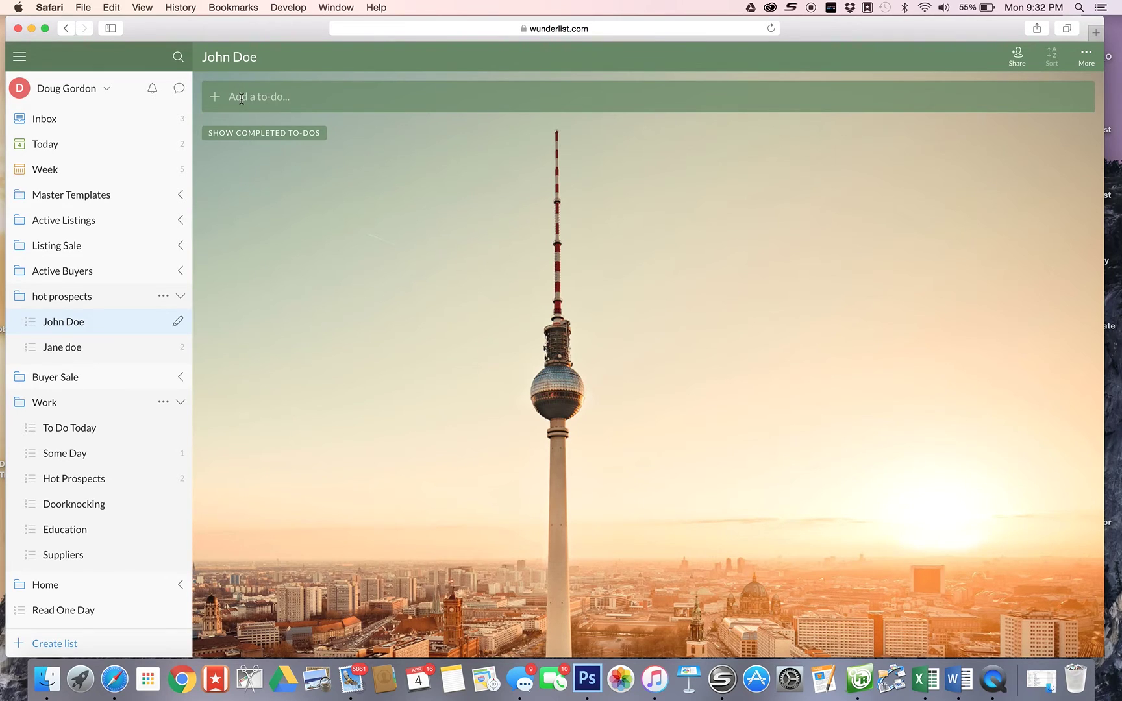
# - Add the to-do 'follow up via email' to the buyer list
pyautogui.click(242, 101)
pyautogui.write('follow up via email')
pyautogui.doubleClick(420, 98)
pyautogui.click(420, 98)
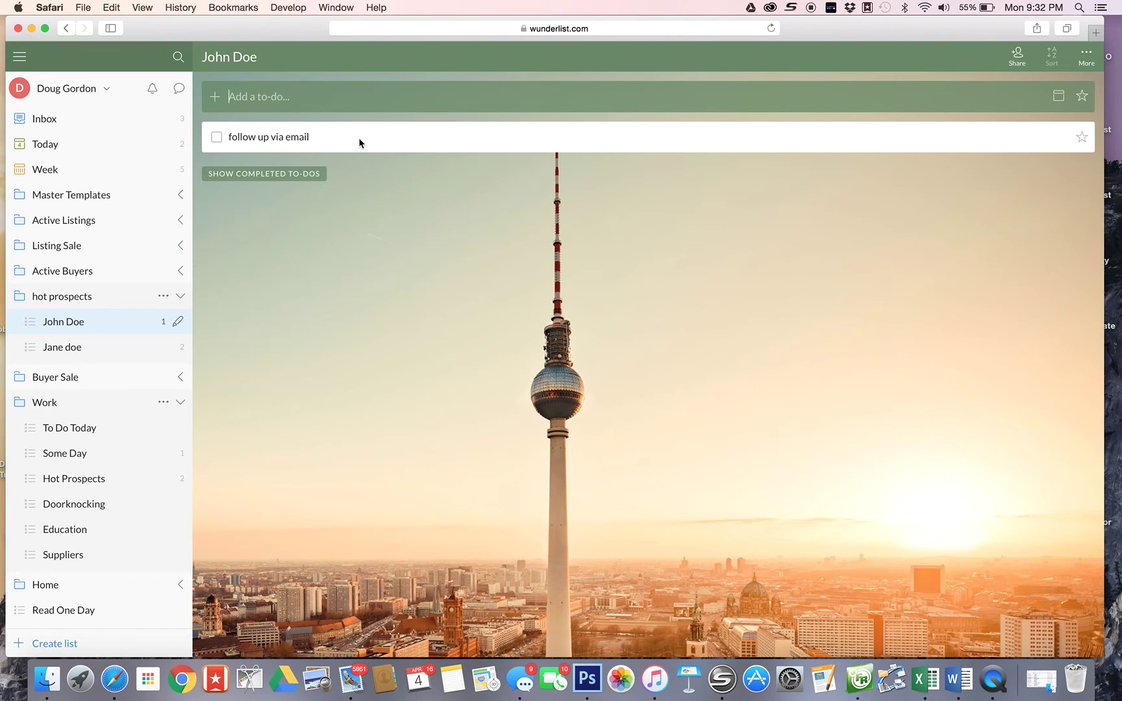
# - Set the to-do's due date to Friday, April 29
pyautogui.doubleClick(361, 140)
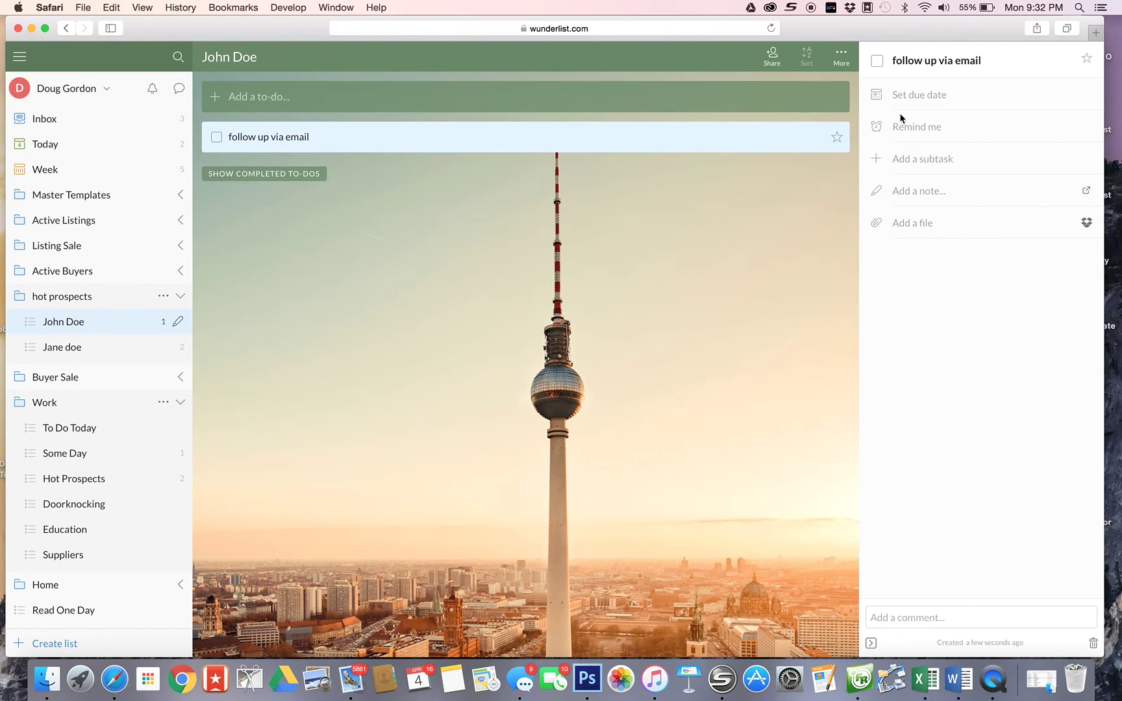
pyautogui.click(945, 96)
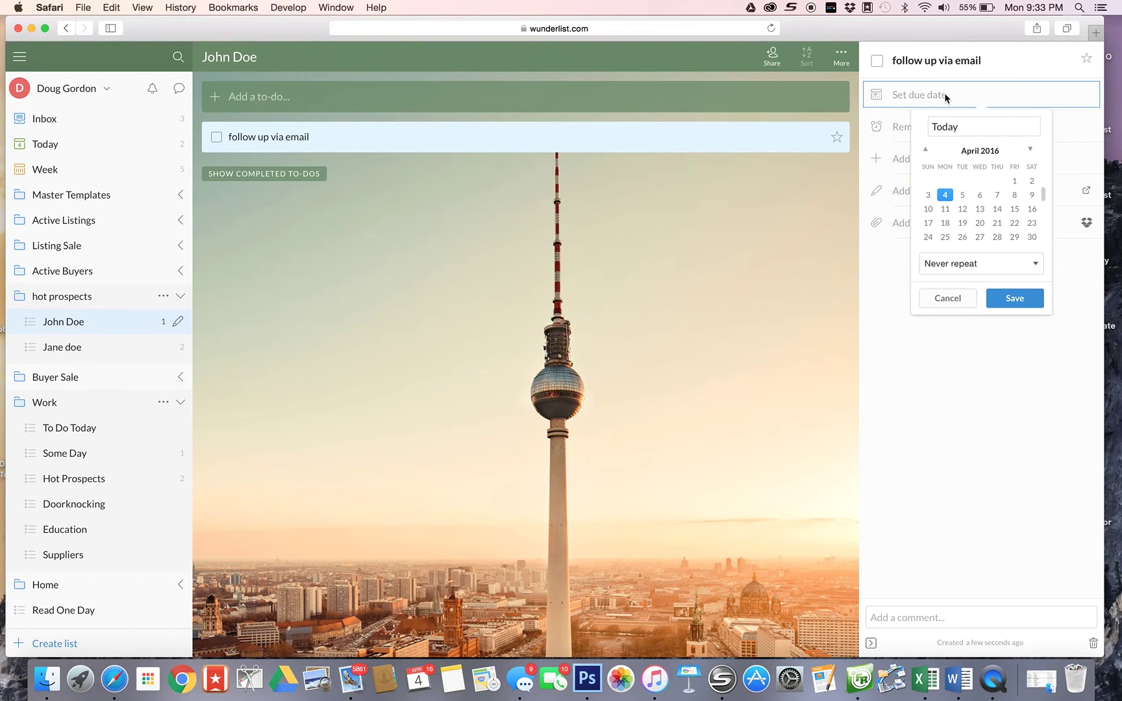
pyautogui.click(1015, 238)
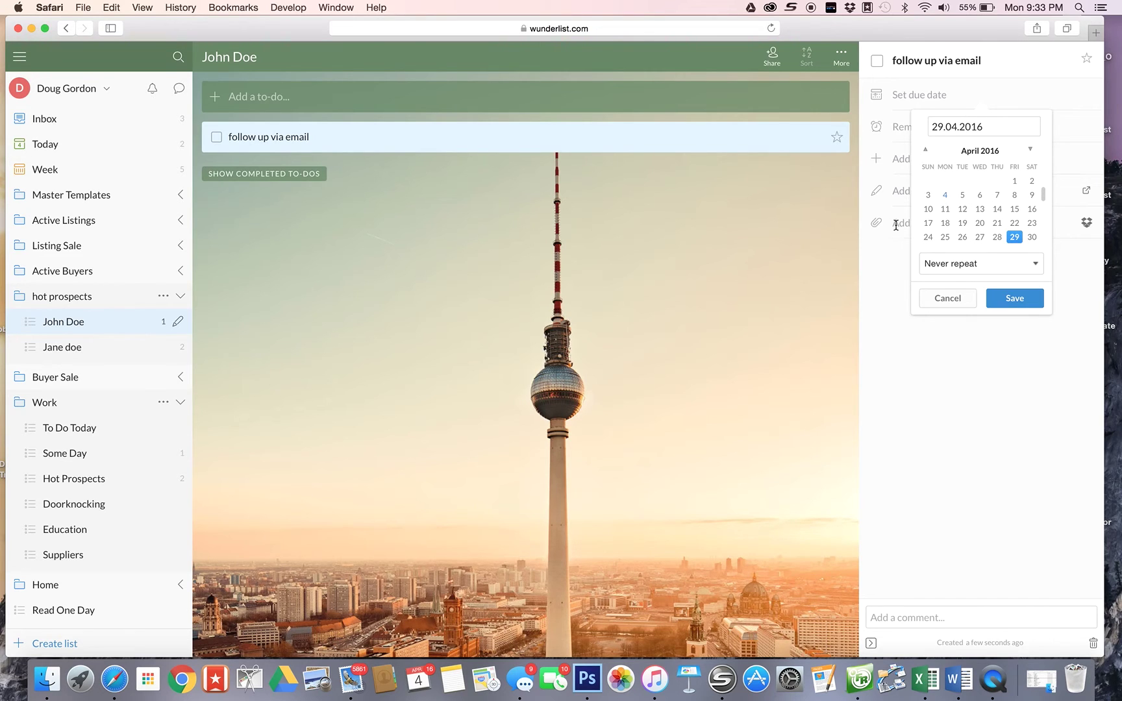
pyautogui.press('Return')
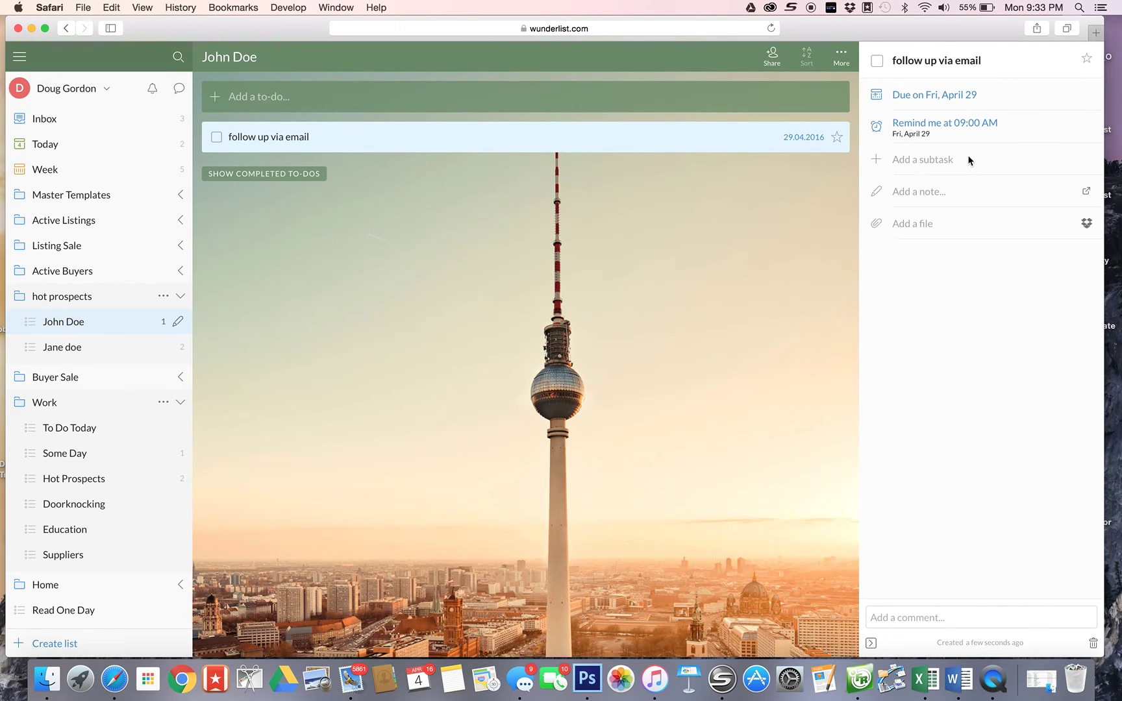
# - Note that the client is back from a Florida holiday, wants new listings, and to ask about his trip
pyautogui.click(928, 195)
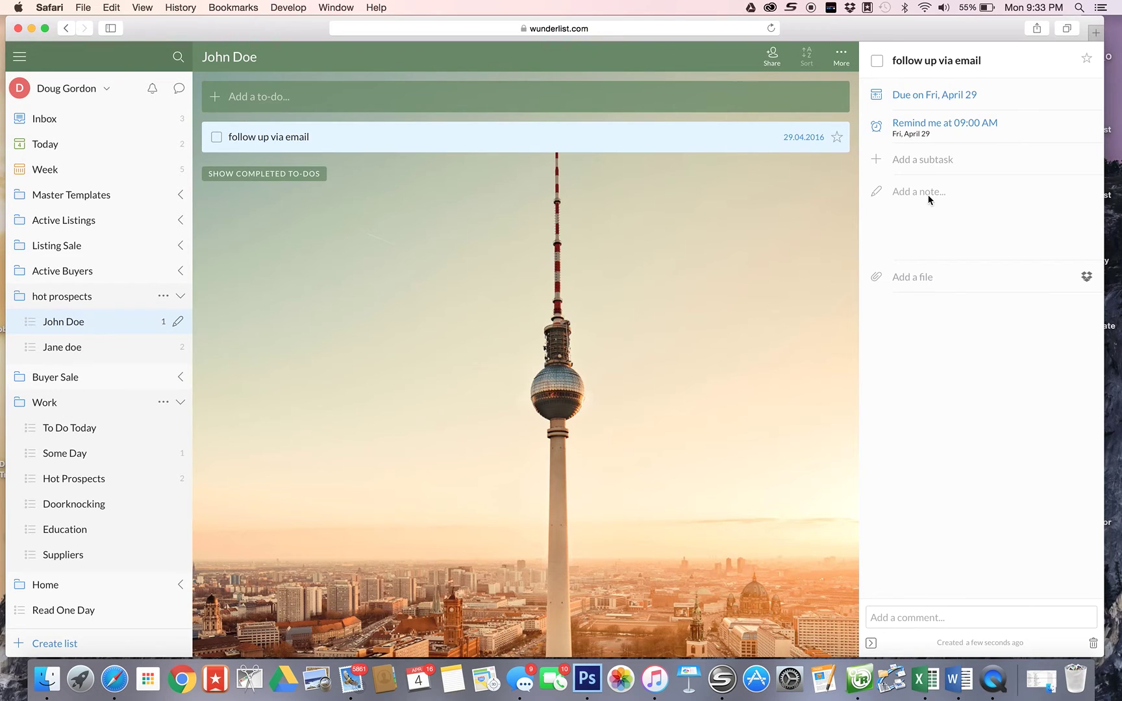
pyautogui.write('john was back from holiday and wanted to')
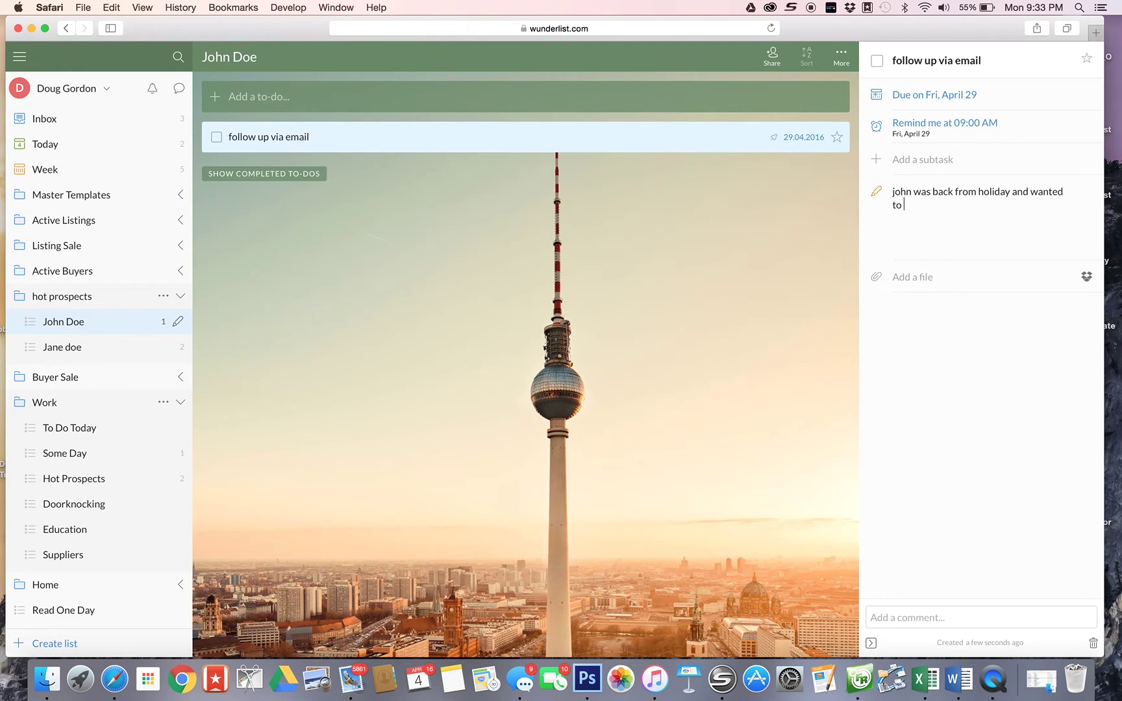
pyautogui.write(' check out new lstings.  He went to ')
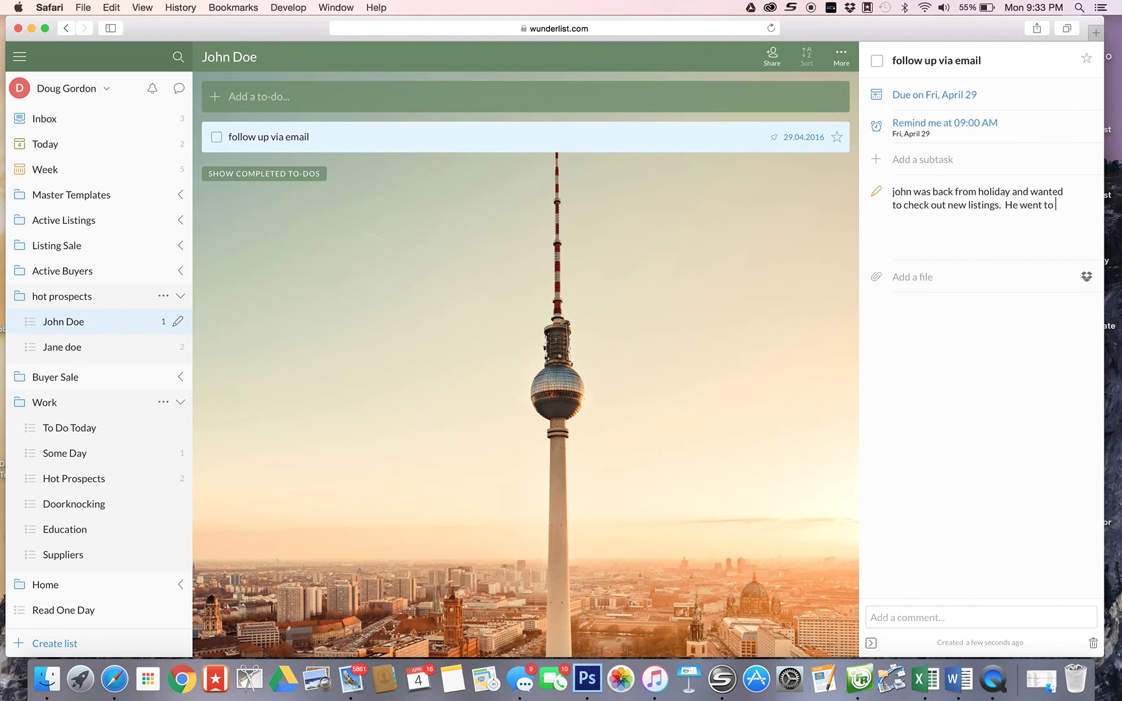
pyautogui.write('florida.')
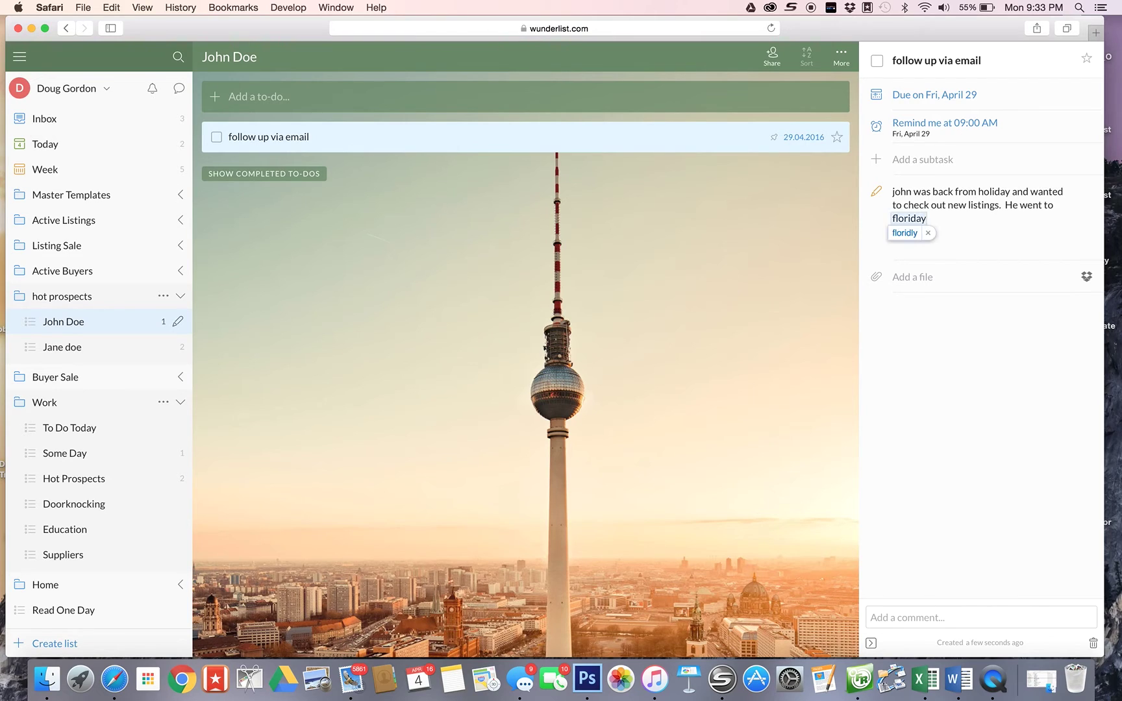
pyautogui.press('BackSpace')
pyautogui.press('BackSpace')
pyautogui.press('BackSpace')
pyautogui.press('BackSpace')
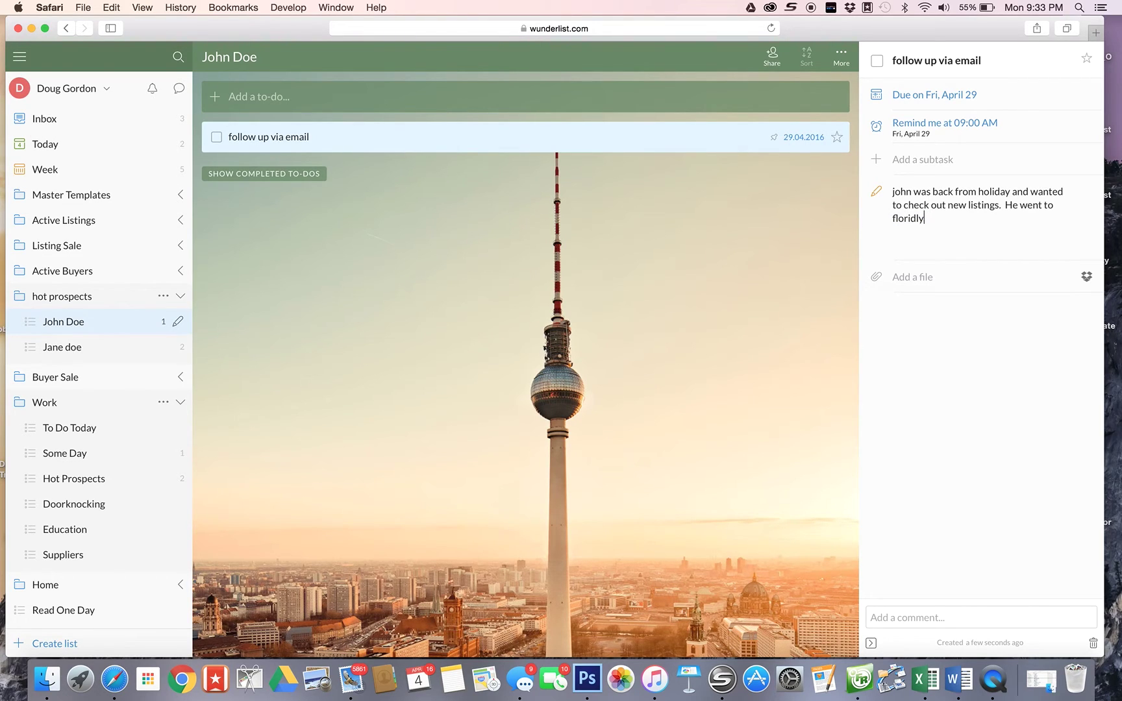
pyautogui.write('a.  ask about his holiday wi')
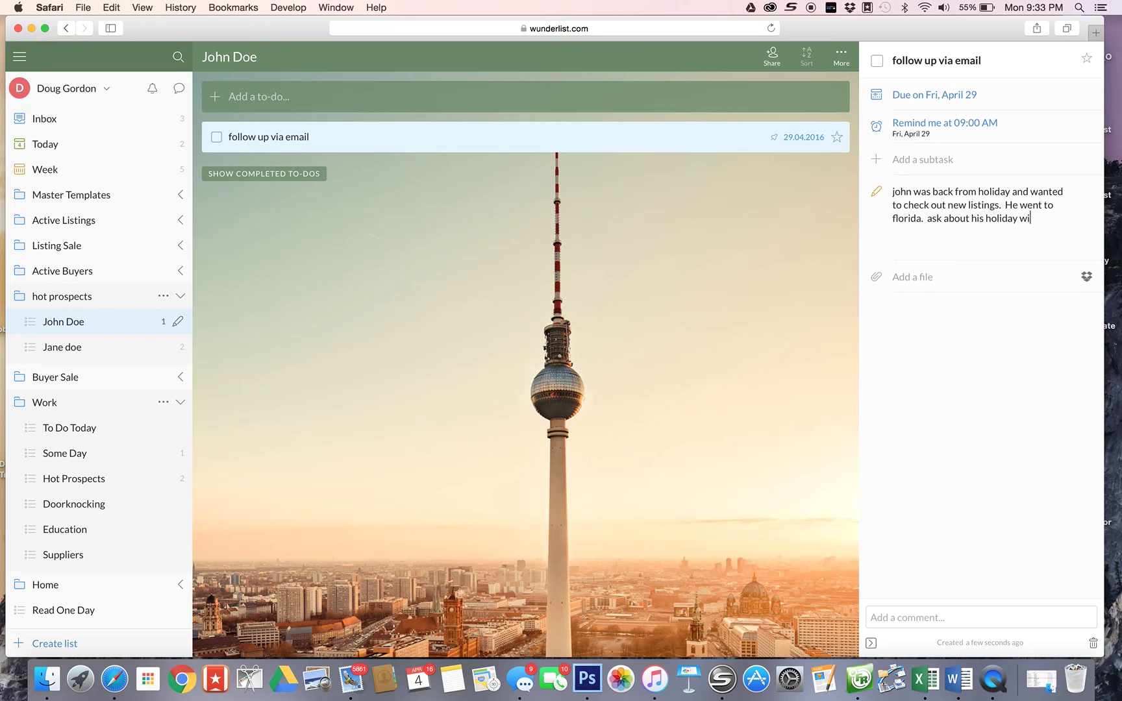
pyautogui.write('th girlfriend elanin')
pyautogui.press('BackSpace')
pyautogui.write('e')
pyautogui.press('Return')
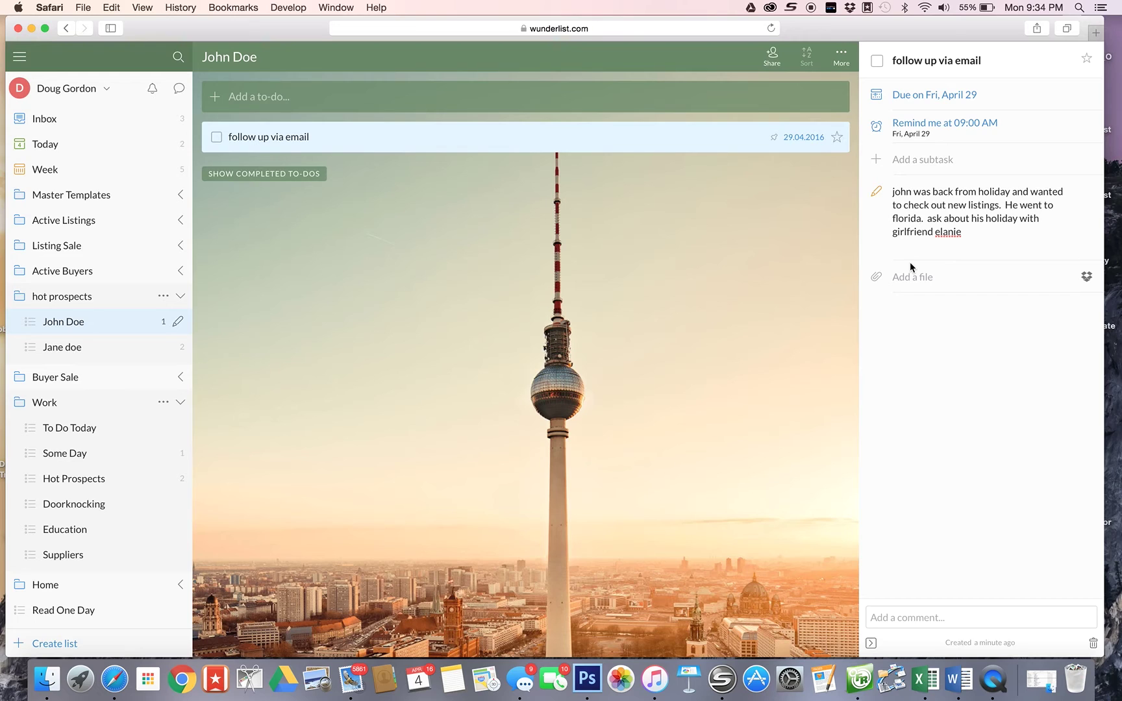
# - Close the to-do details, view the two-to-do buyer list, then open Doorknocking
pyautogui.click(763, 351)
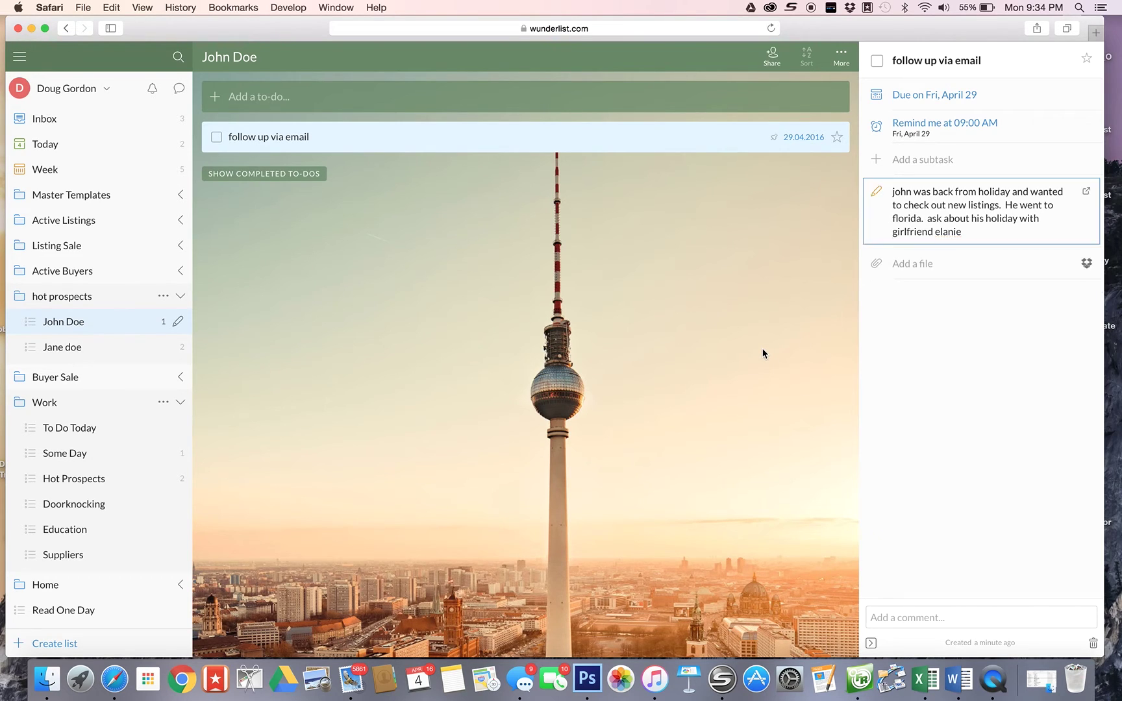
pyautogui.click(763, 353)
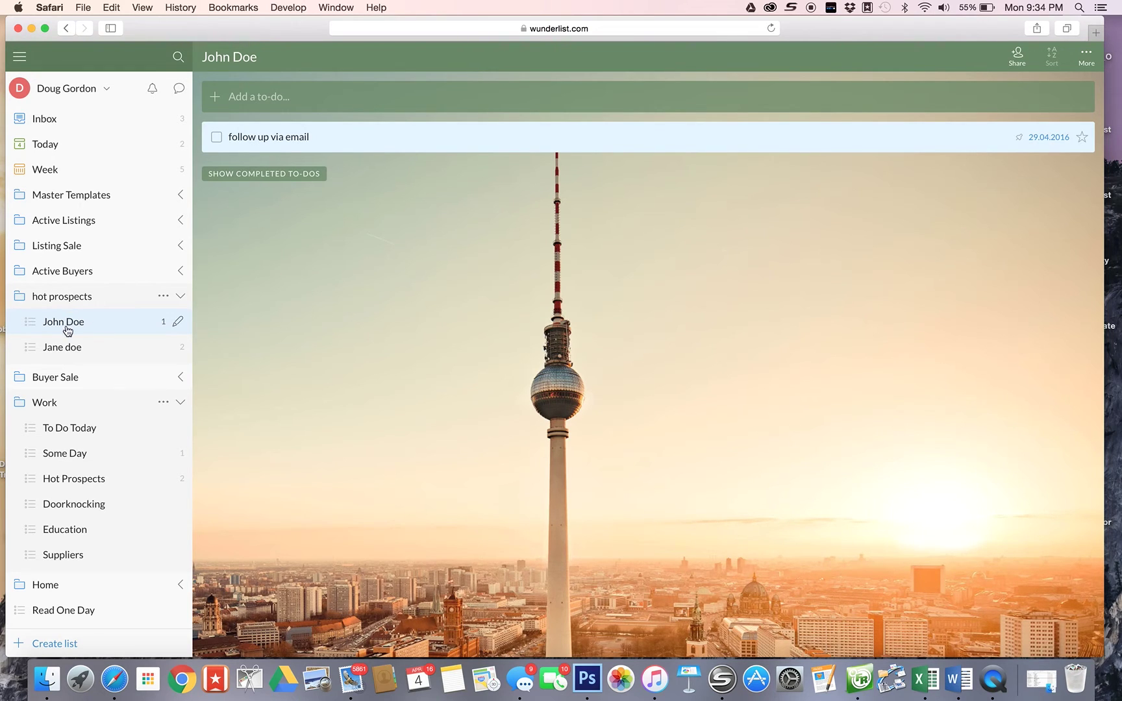
pyautogui.click(67, 349)
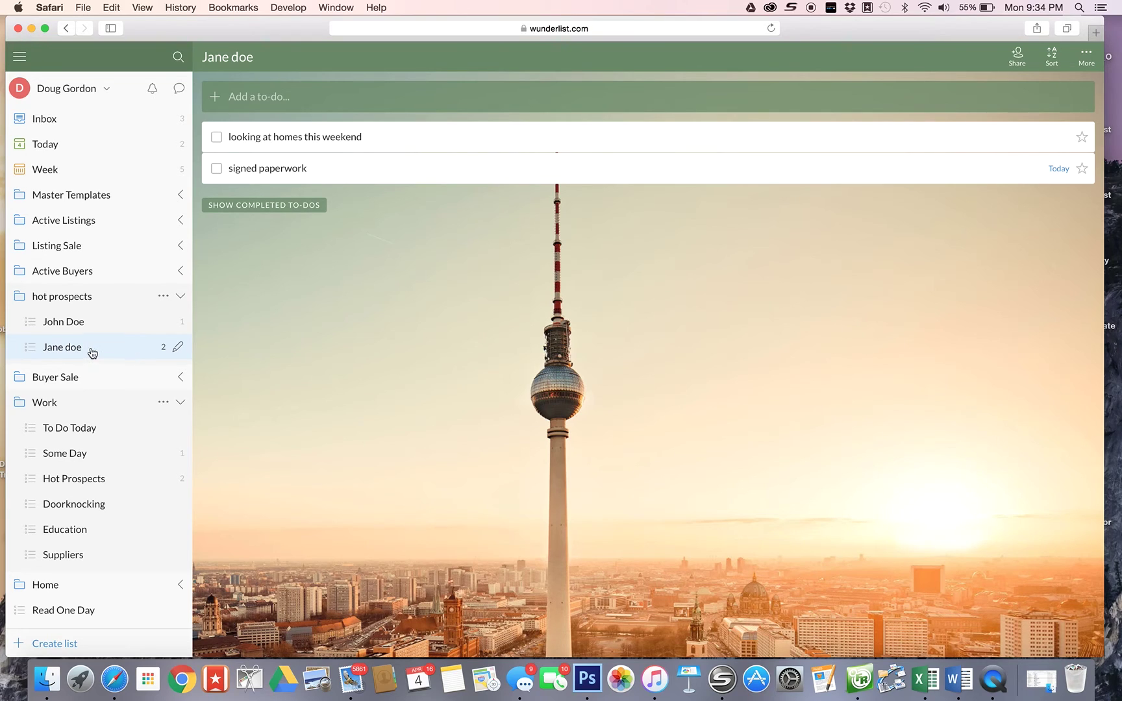
pyautogui.click(81, 298)
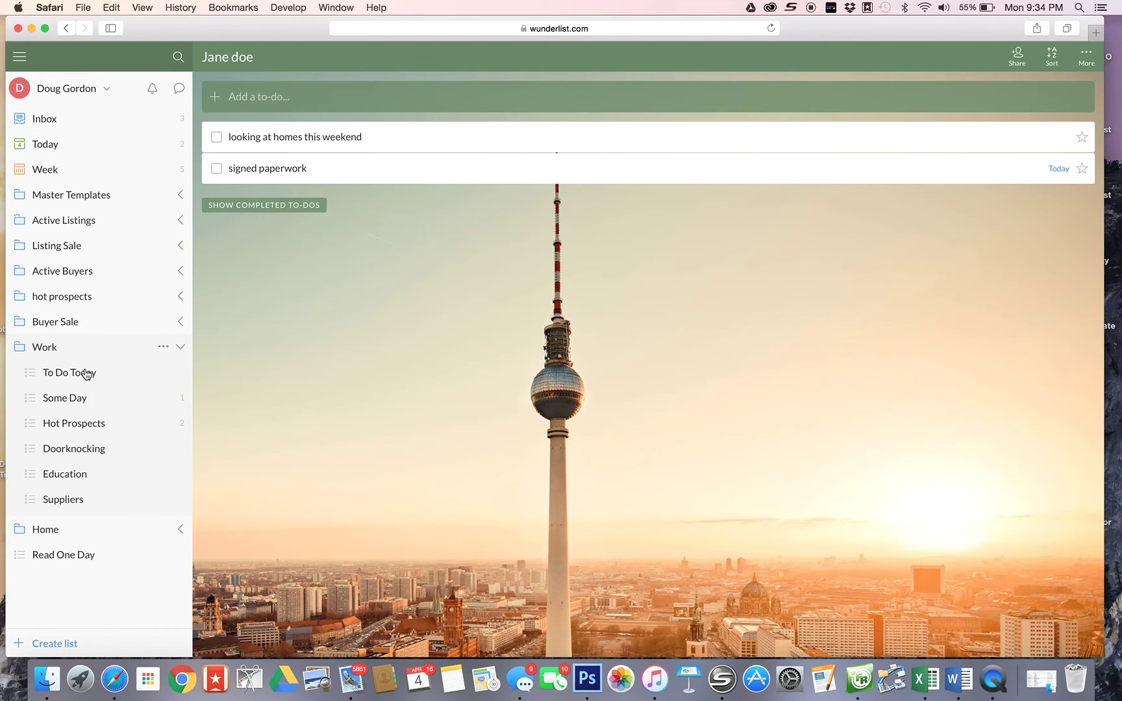
pyautogui.click(69, 452)
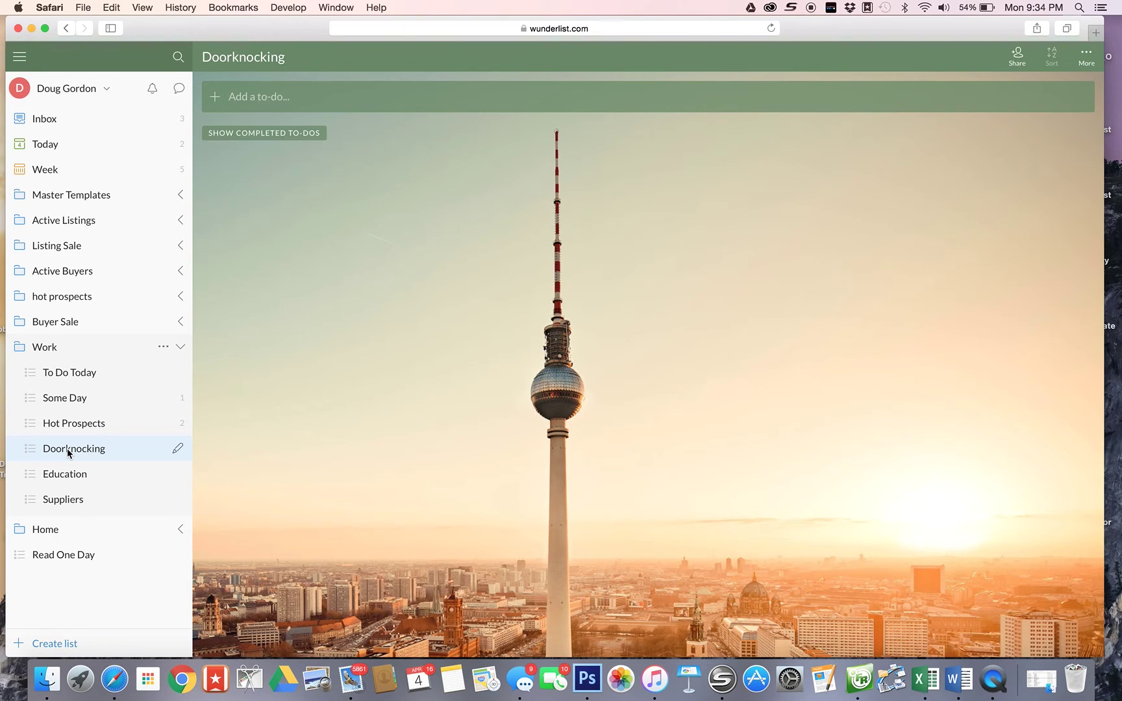
# - Add a Doorknocking to-do with the prospect's street address and name
pyautogui.click(224, 104)
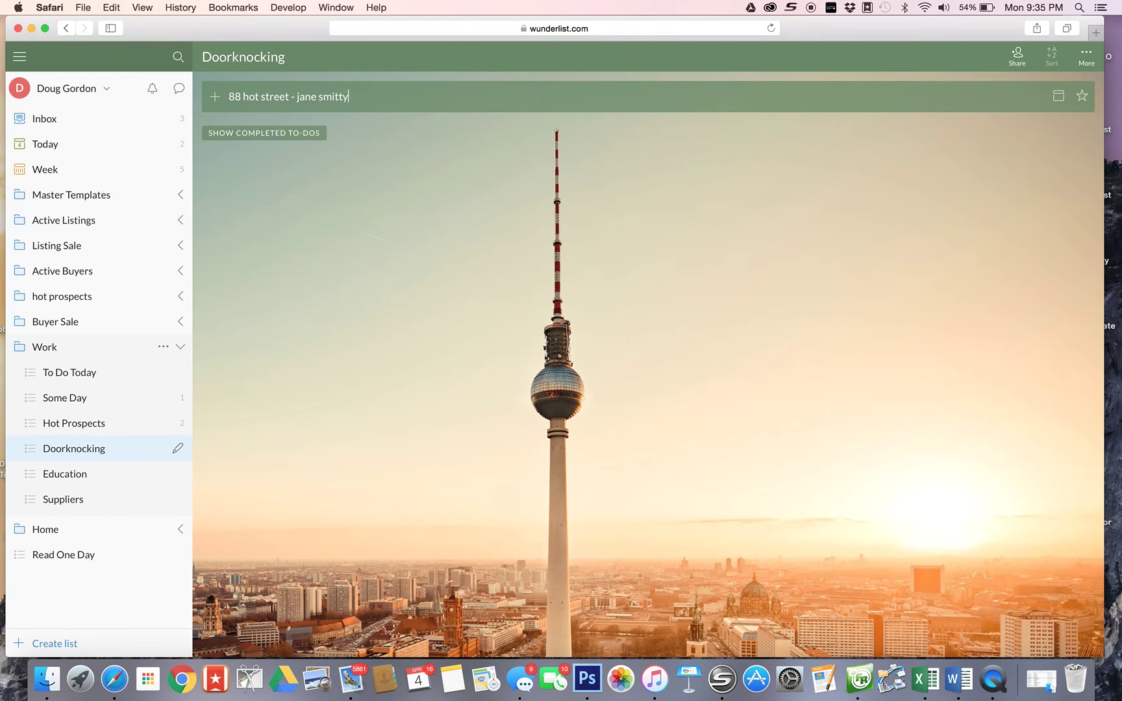
pyautogui.press('Return')
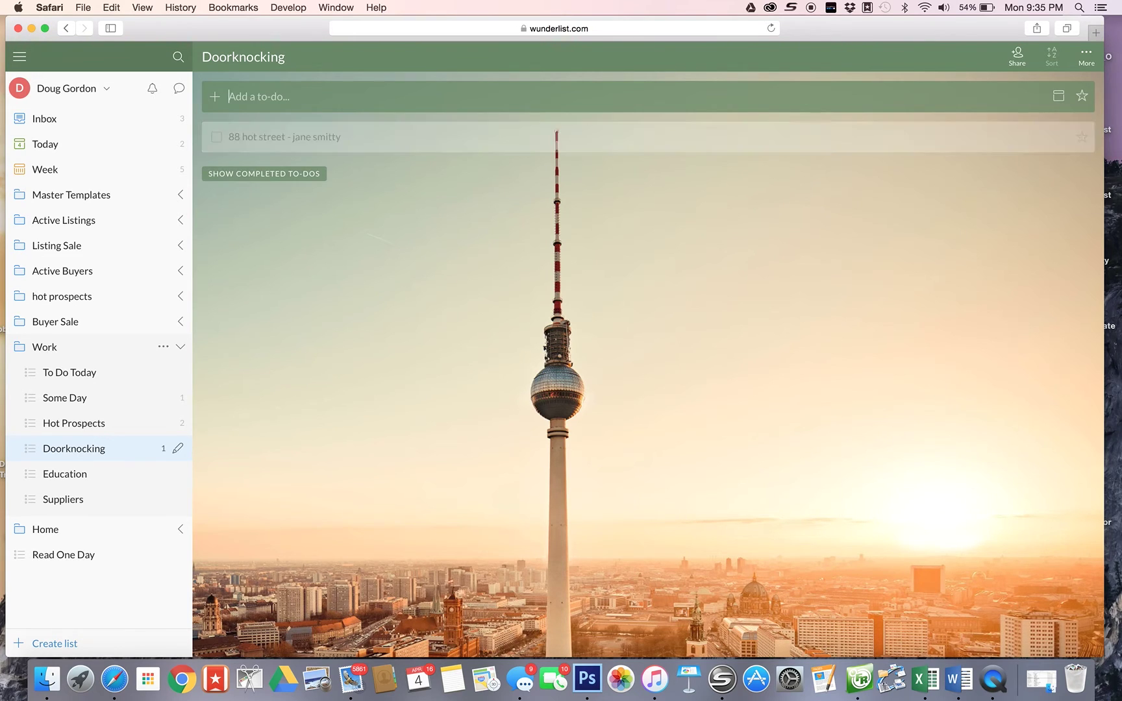
# - Note on the to-do that she wants a cma when her husband is home, May 1
pyautogui.doubleClick(361, 139)
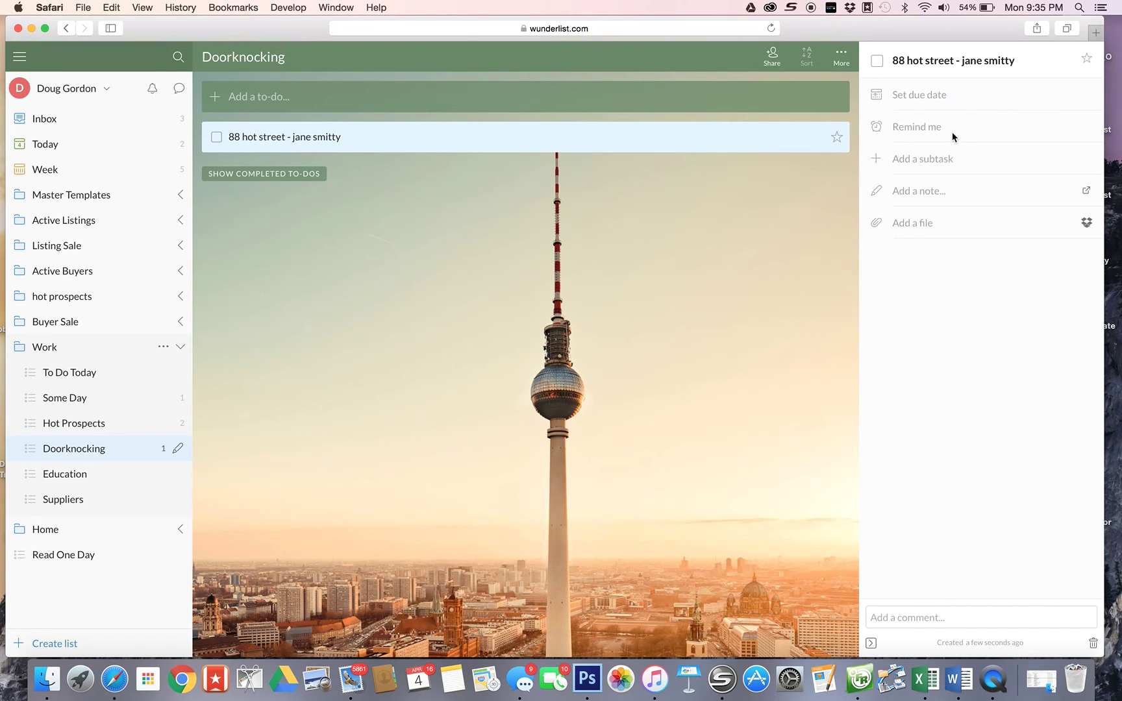
pyautogui.click(916, 193)
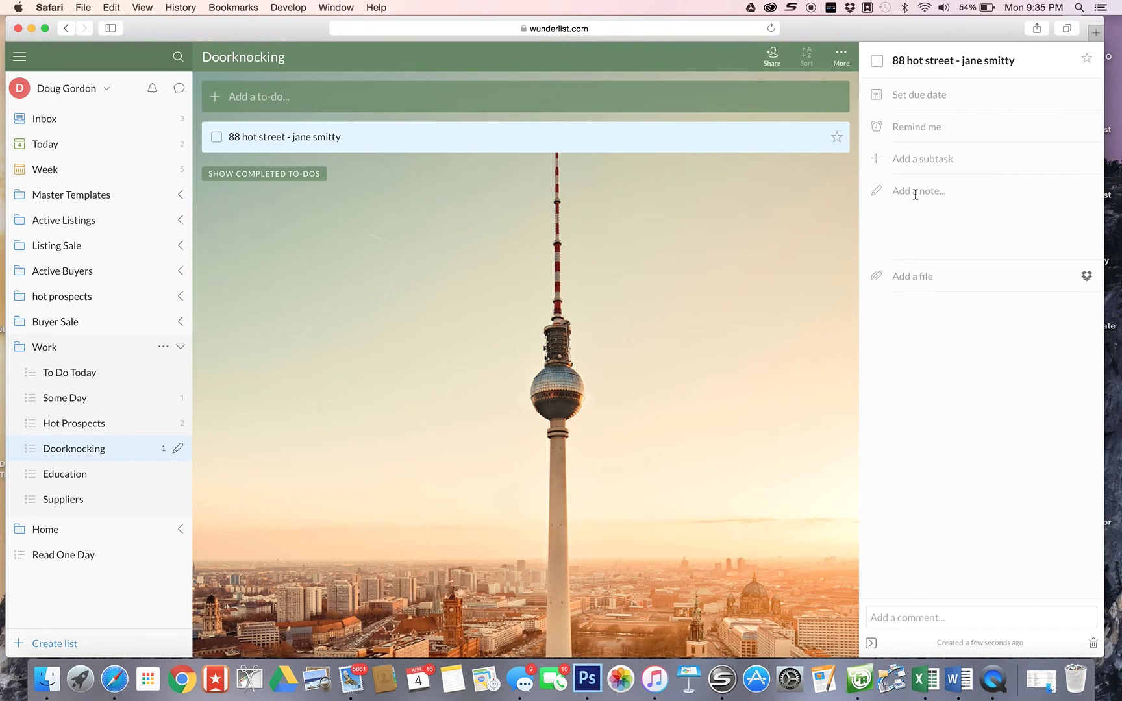
pyautogui.write('spoi')
pyautogui.write('ke with jan')
pyautogui.write('e at door')
pyautogui.write(' and sh')
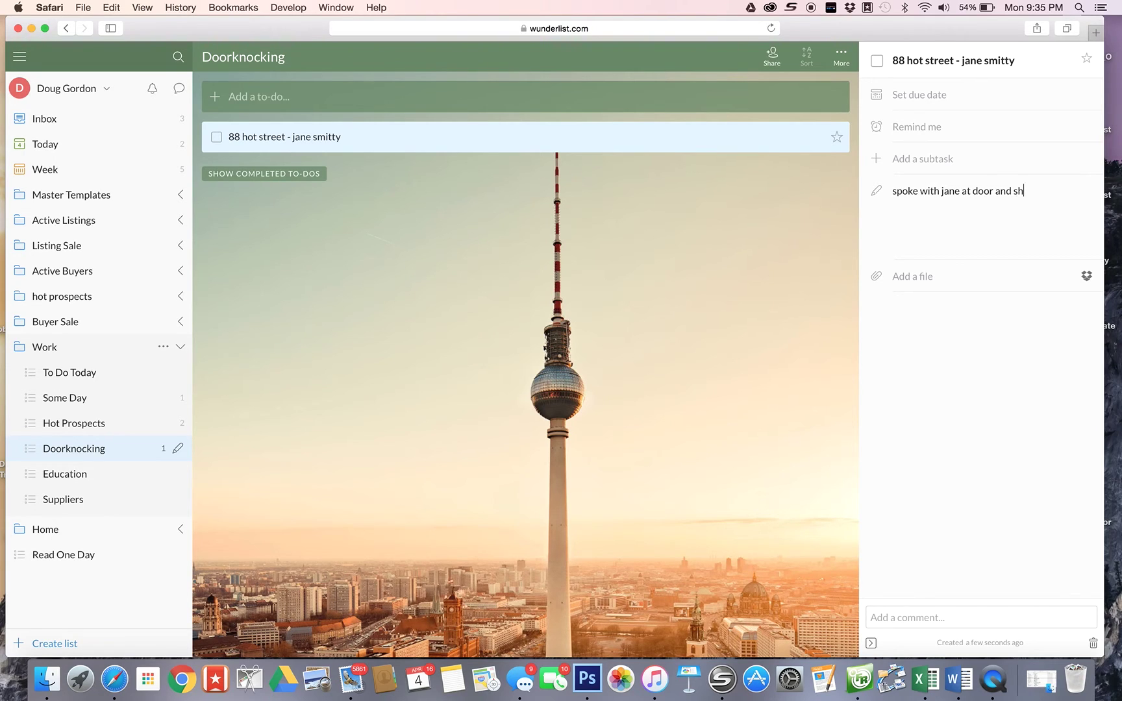
pyautogui.write('e wants a coma')
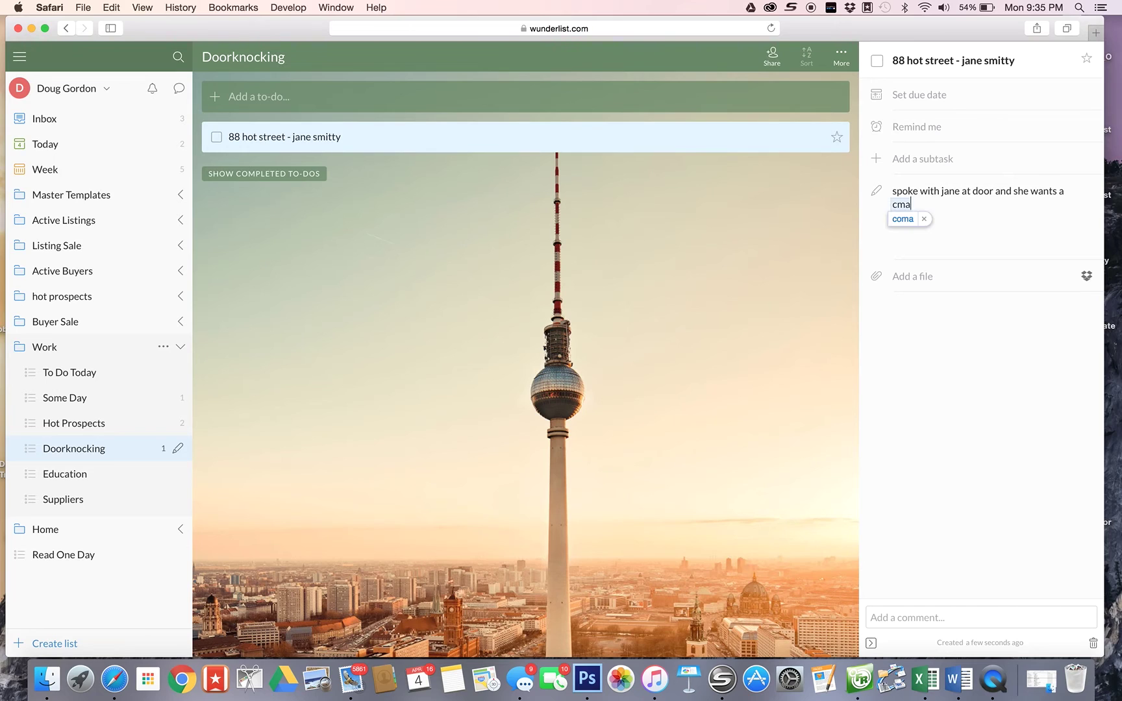
pyautogui.press('BackSpace')
pyautogui.press('BackSpace')
pyautogui.press('BackSpace')
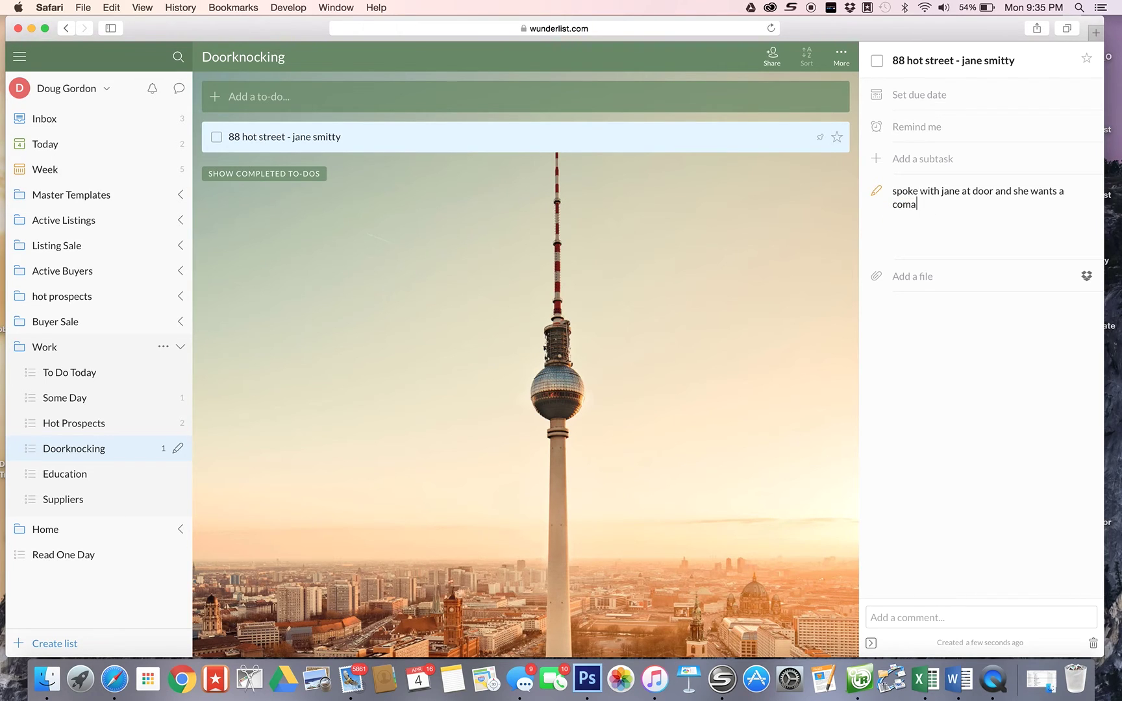
pyautogui.write('ma when hus')
pyautogui.write('bacnk')
pyautogui.press('BackSpace')
pyautogui.press('BackSpace')
pyautogui.write('nd is home')
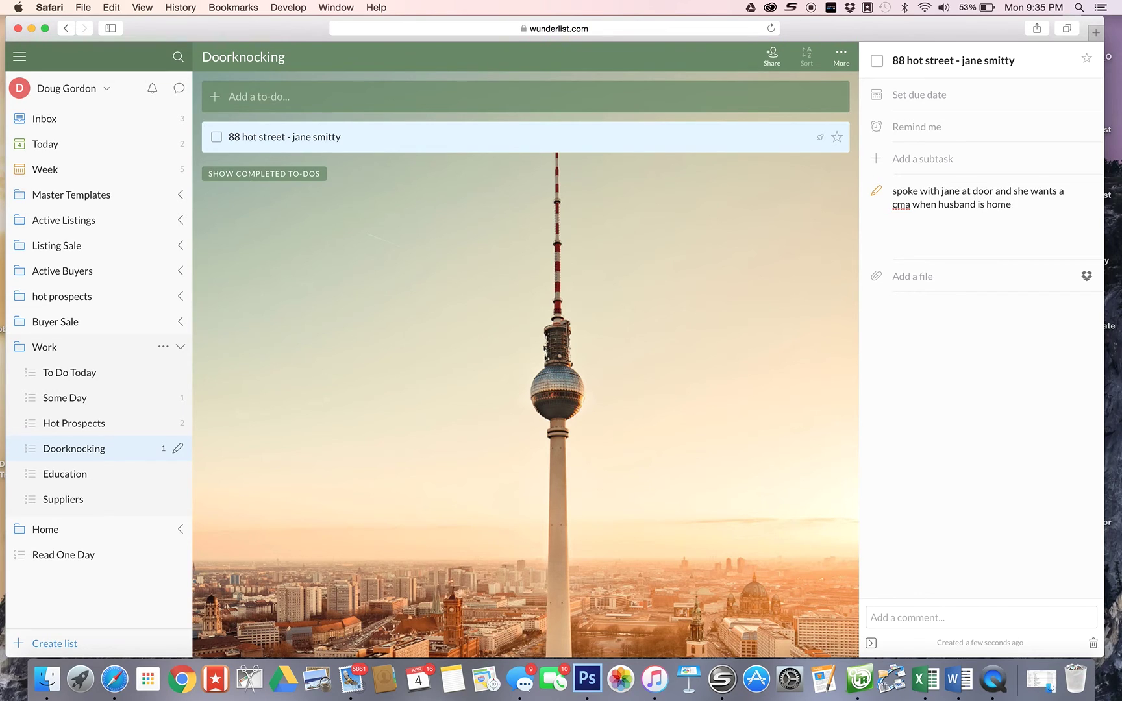
pyautogui.write('. May 1')
# - Set the doorknocking to-do's due date to Sunday, May 1
pyautogui.click(912, 95)
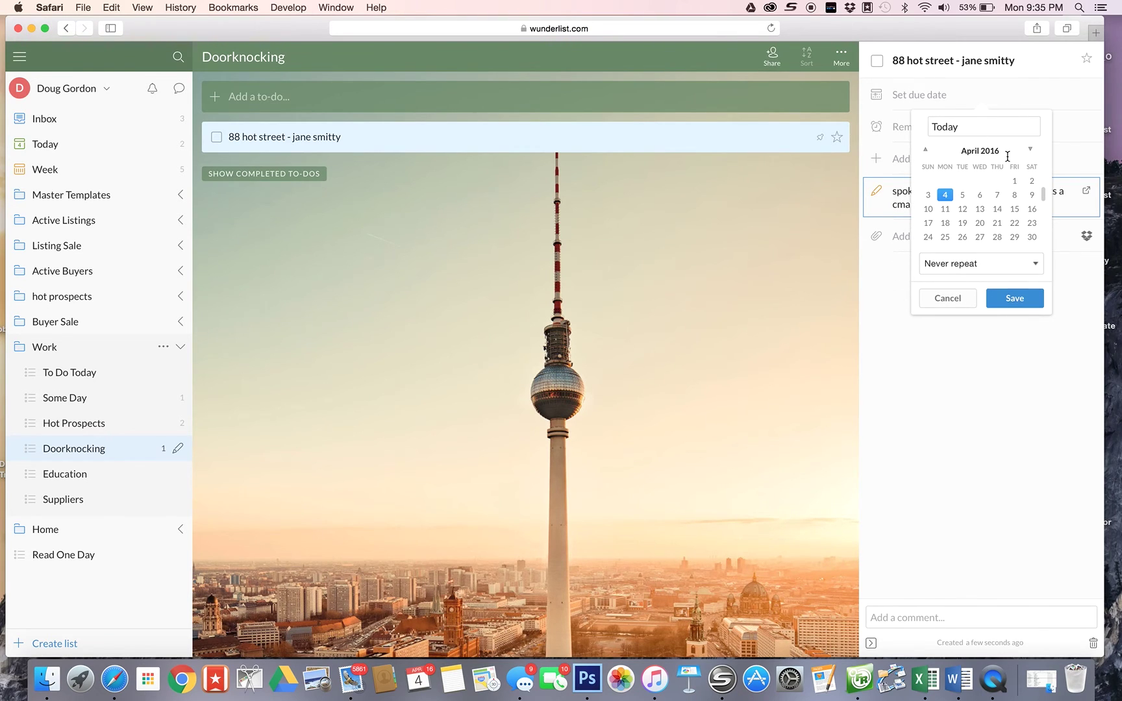
pyautogui.click(1032, 150)
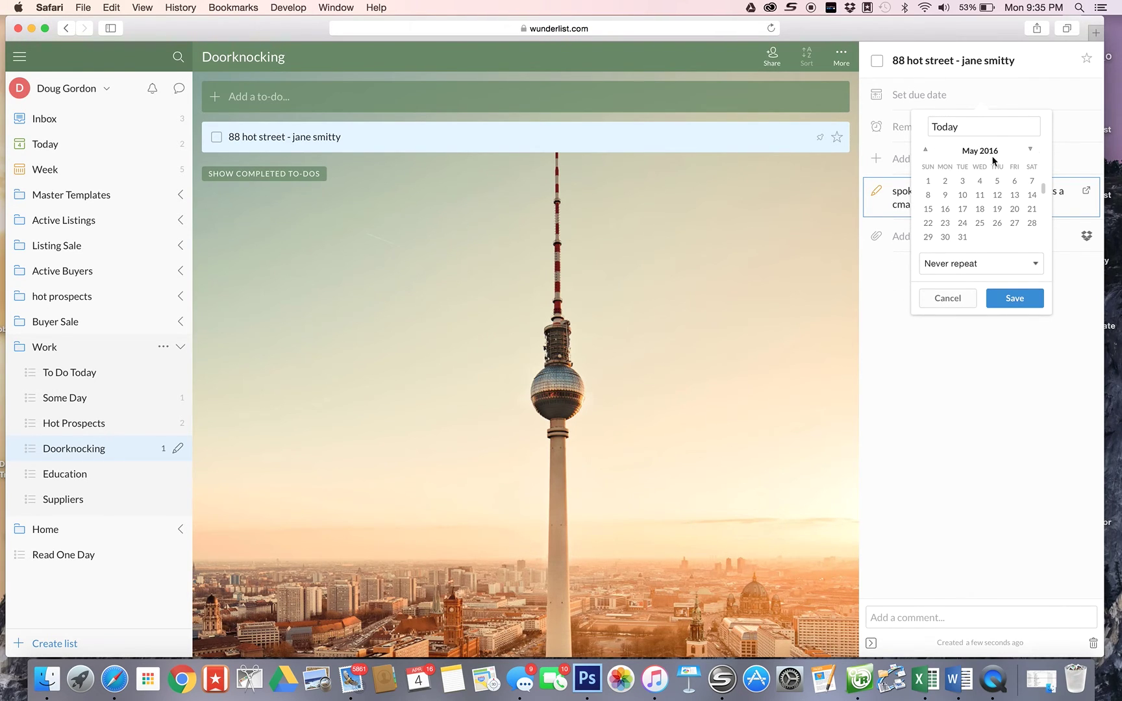
pyautogui.click(928, 183)
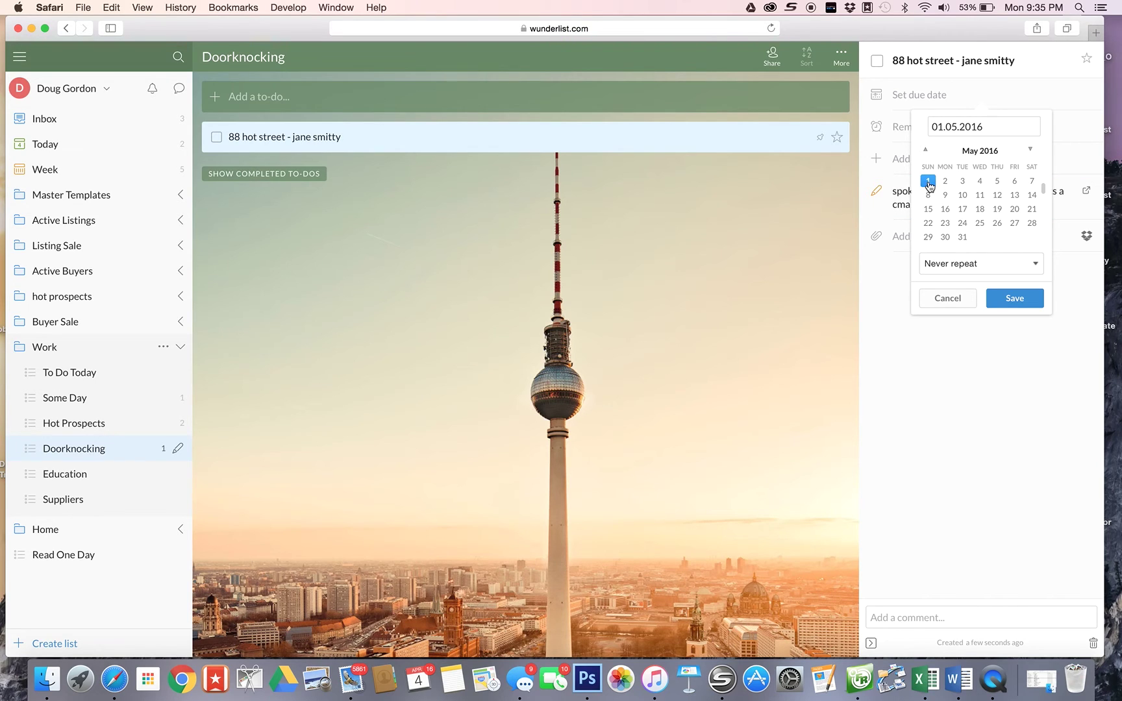
pyautogui.click(1028, 297)
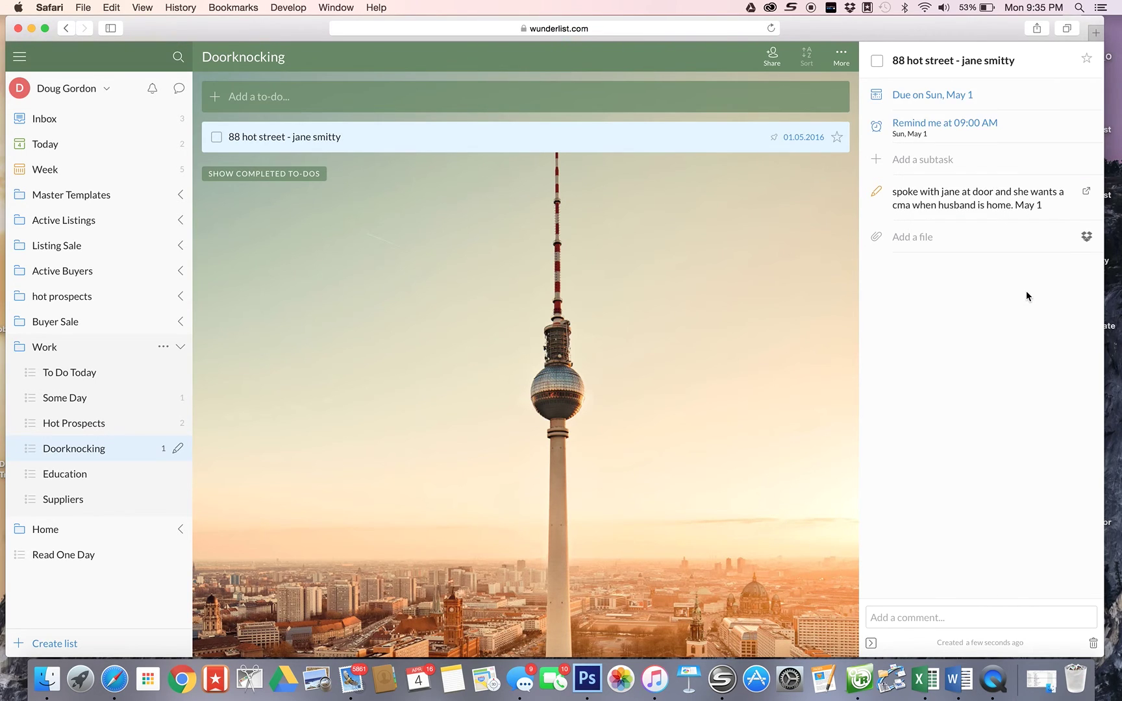
# - Change the to-do's reminder time to 10:00 AM
pyautogui.click(1000, 129)
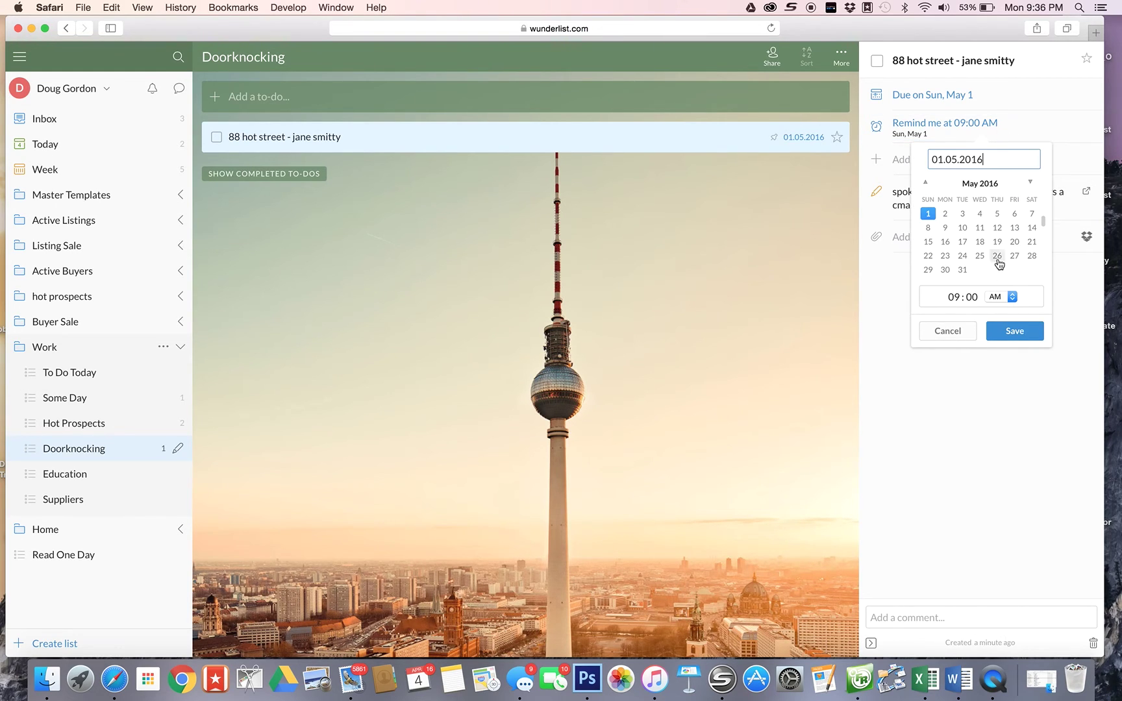
pyautogui.click(962, 296)
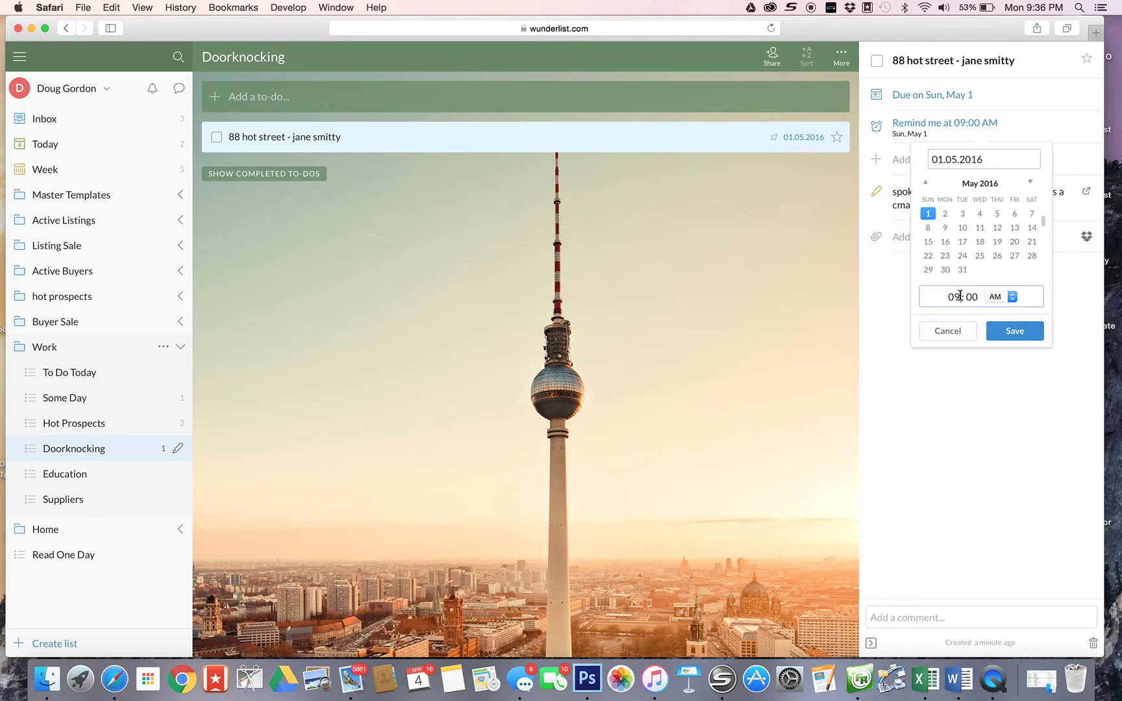
pyautogui.press('BackSpace')
pyautogui.press('BackSpace')
pyautogui.write('10')
pyautogui.click(1013, 329)
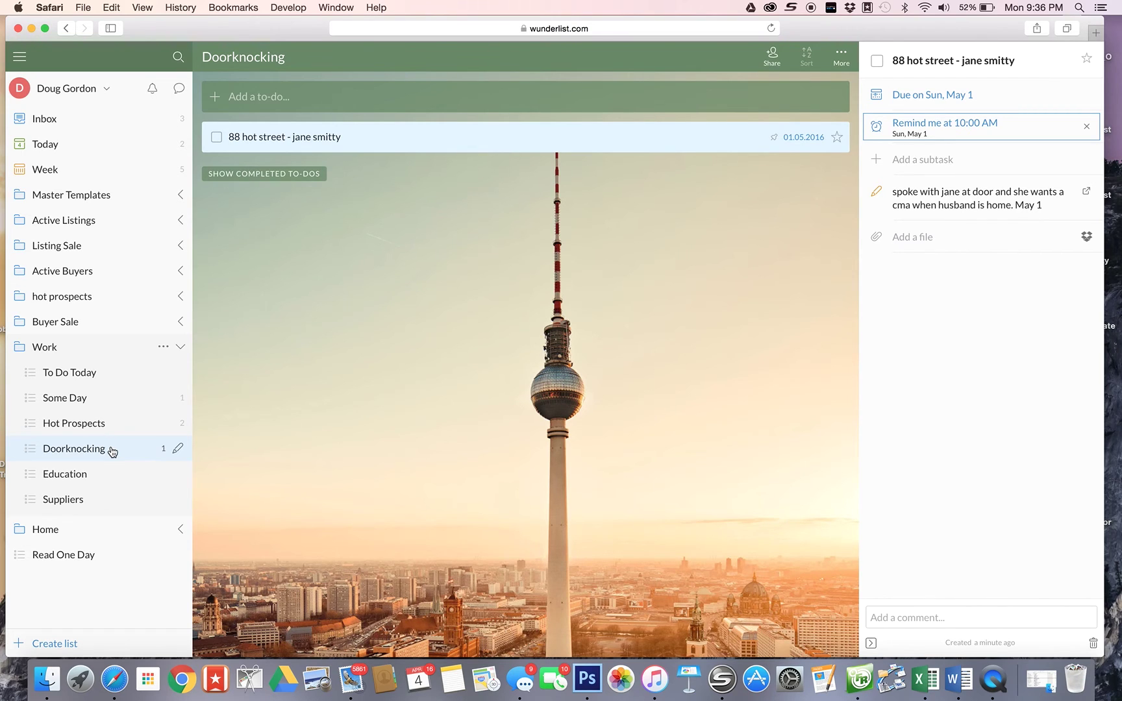
# - Collapse Work and open the Groceries list in the Home folder
pyautogui.click(86, 478)
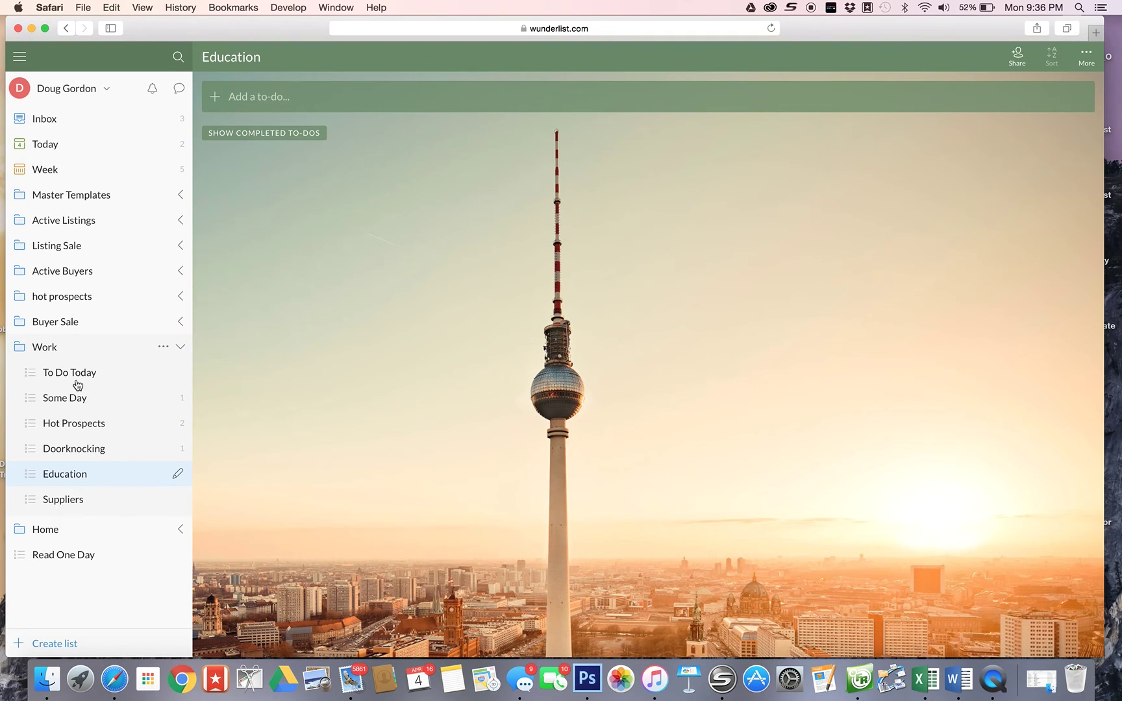
pyautogui.click(52, 349)
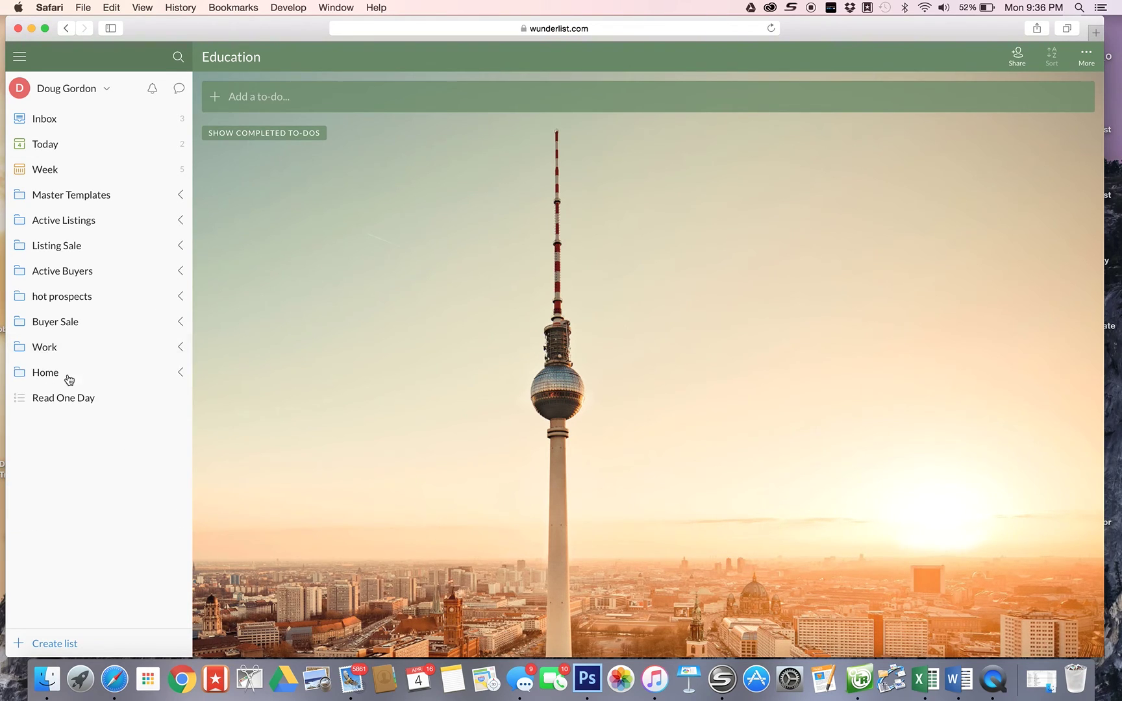
pyautogui.click(50, 374)
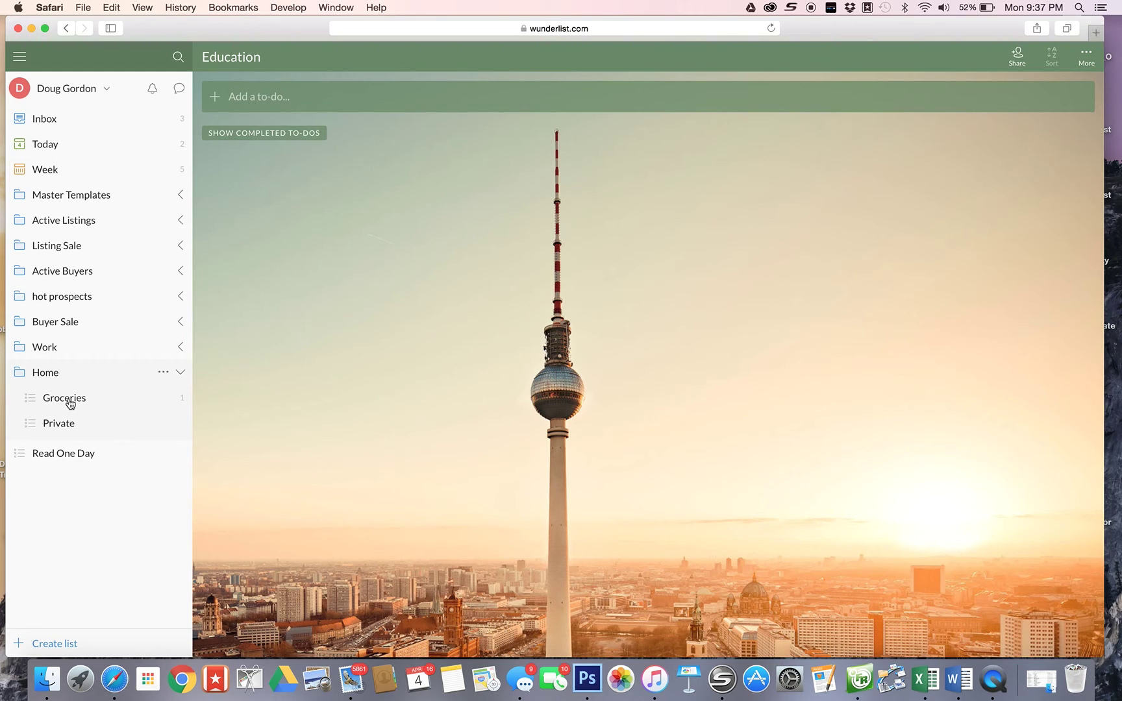
pyautogui.click(70, 402)
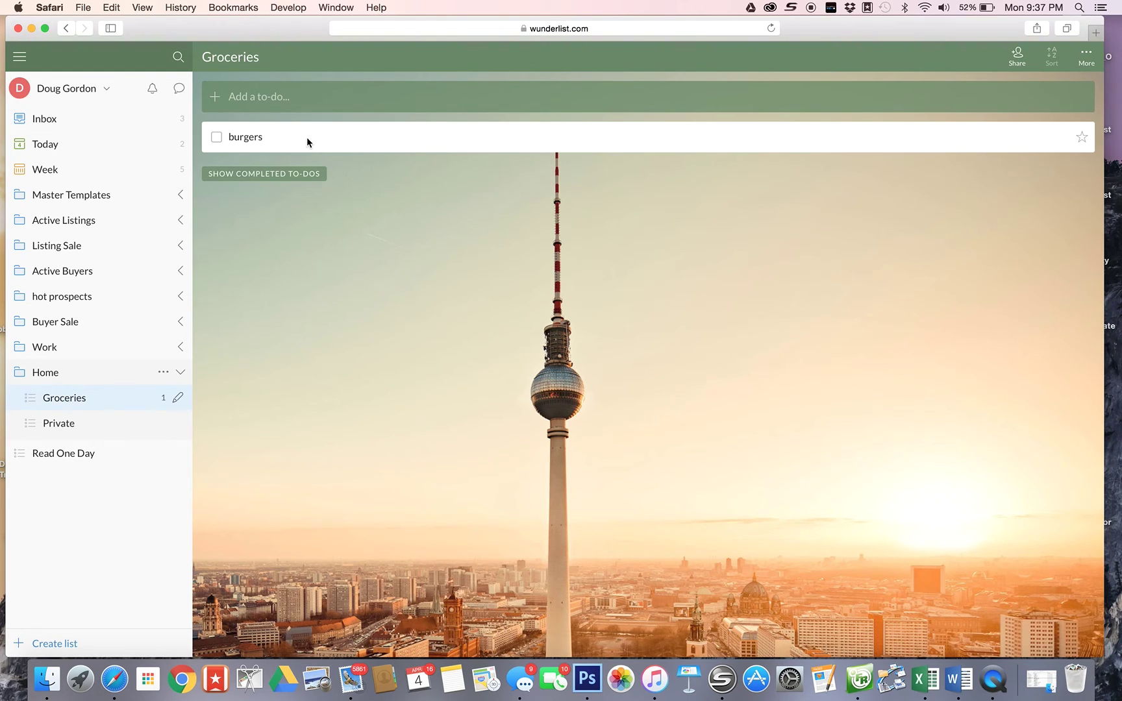
# - Add carrots, cereal and mustard to Groceries
pyautogui.click(263, 99)
pyautogui.write('carrots')
pyautogui.press('Return')
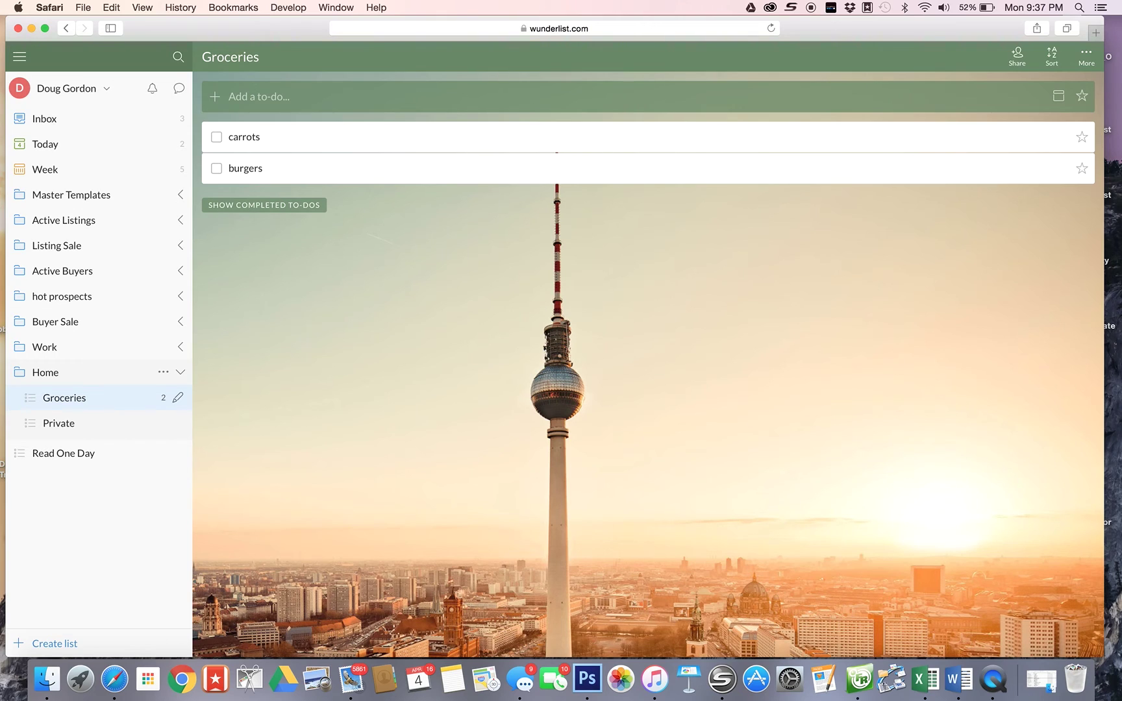
pyautogui.write('bread')
pyautogui.press('Return')
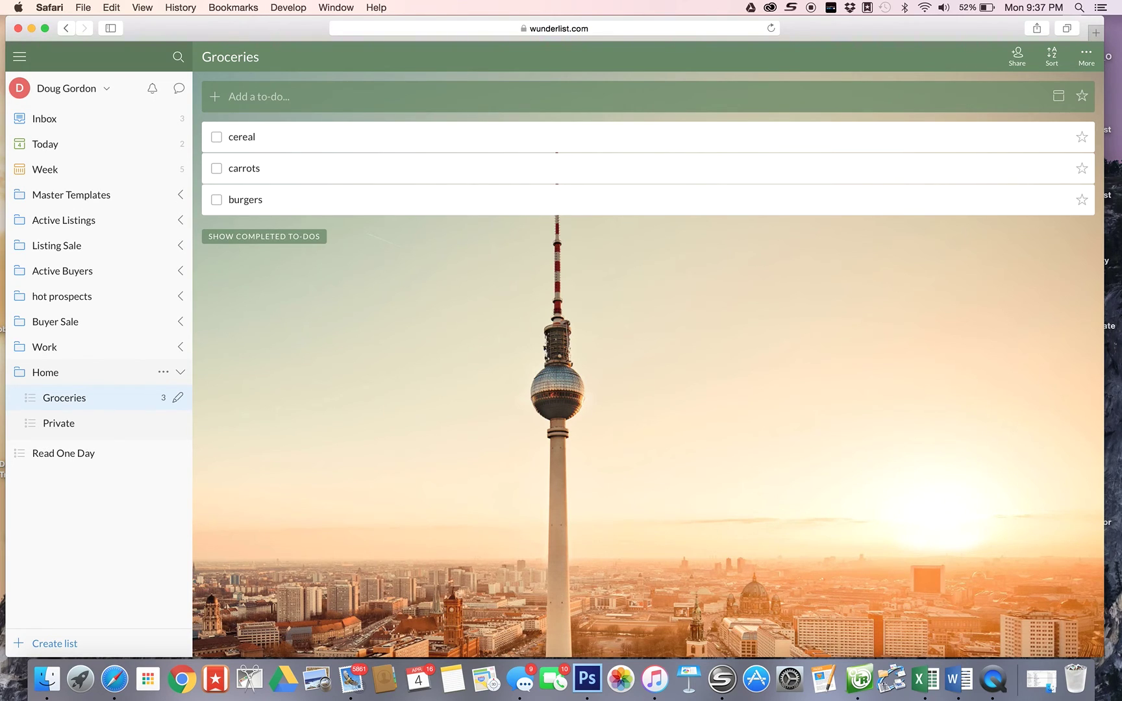
pyautogui.write('mustard')
pyautogui.press('Return')
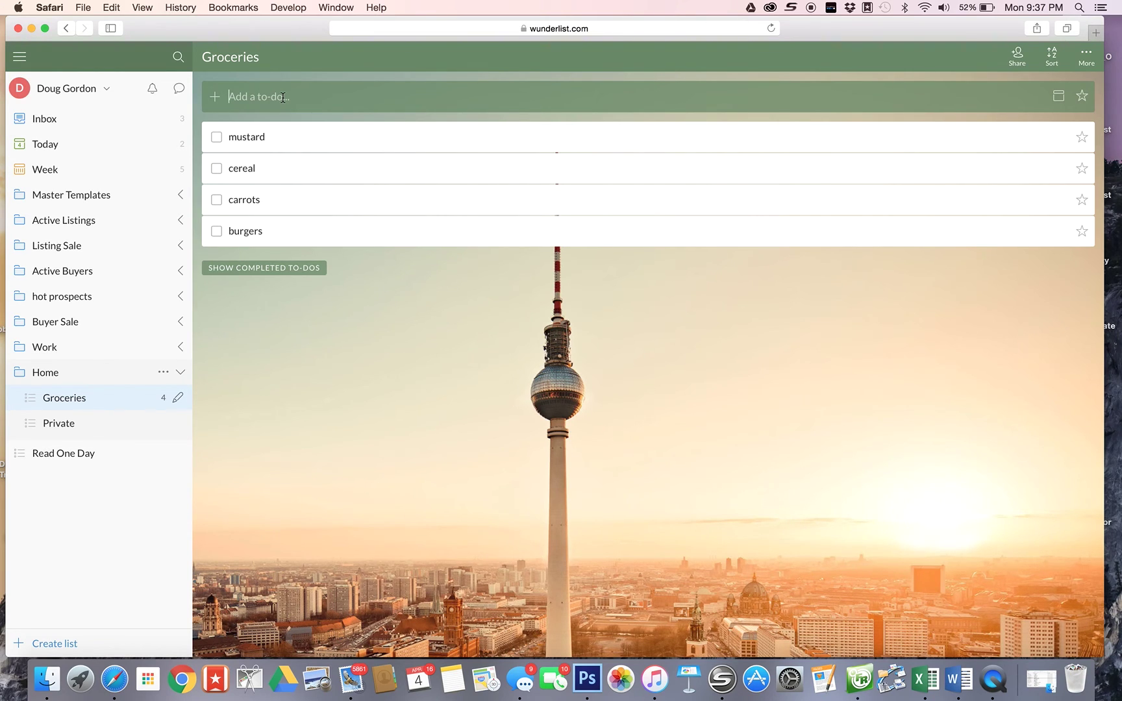
# - Check off mustard, carrots and cereal, leaving only burgers
pyautogui.click(217, 139)
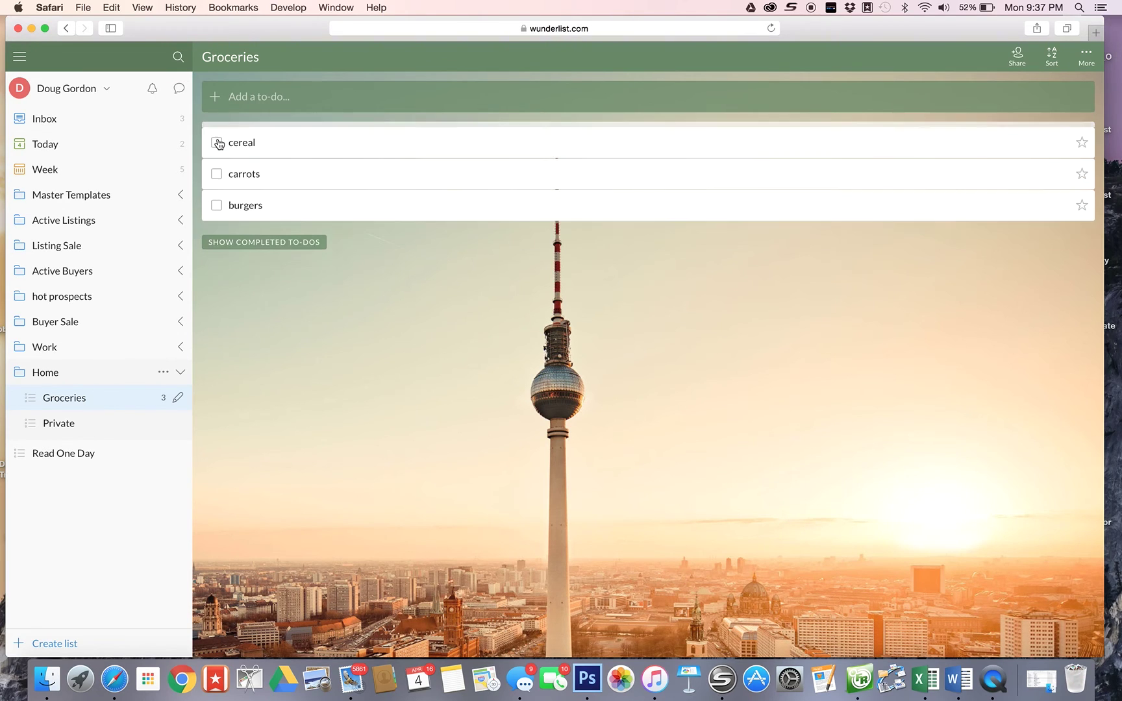
pyautogui.click(217, 170)
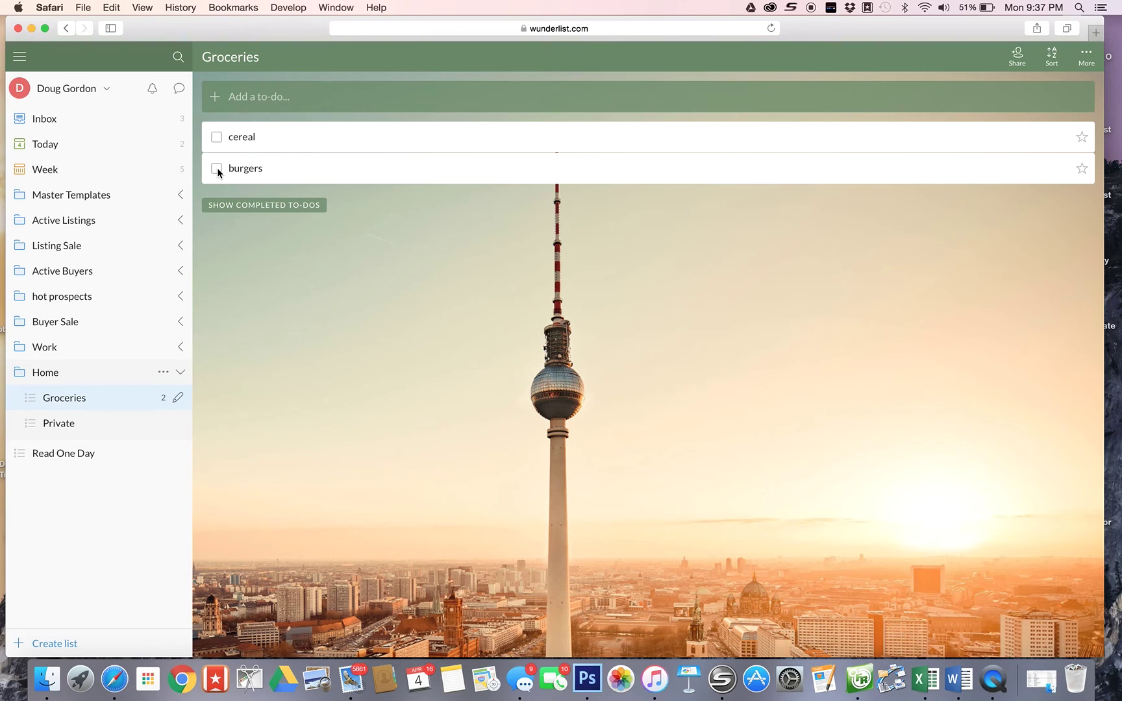
pyautogui.click(219, 140)
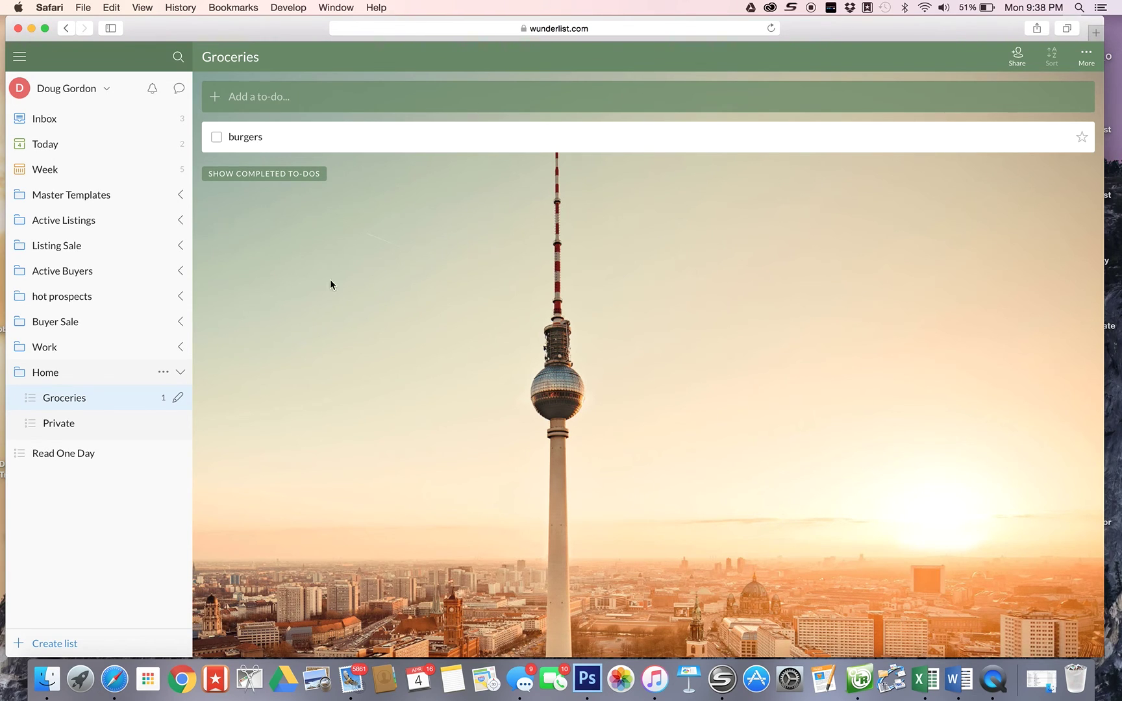
# - Open Read One Day and add the to-do 'kickass real estate.com'
pyautogui.click(44, 373)
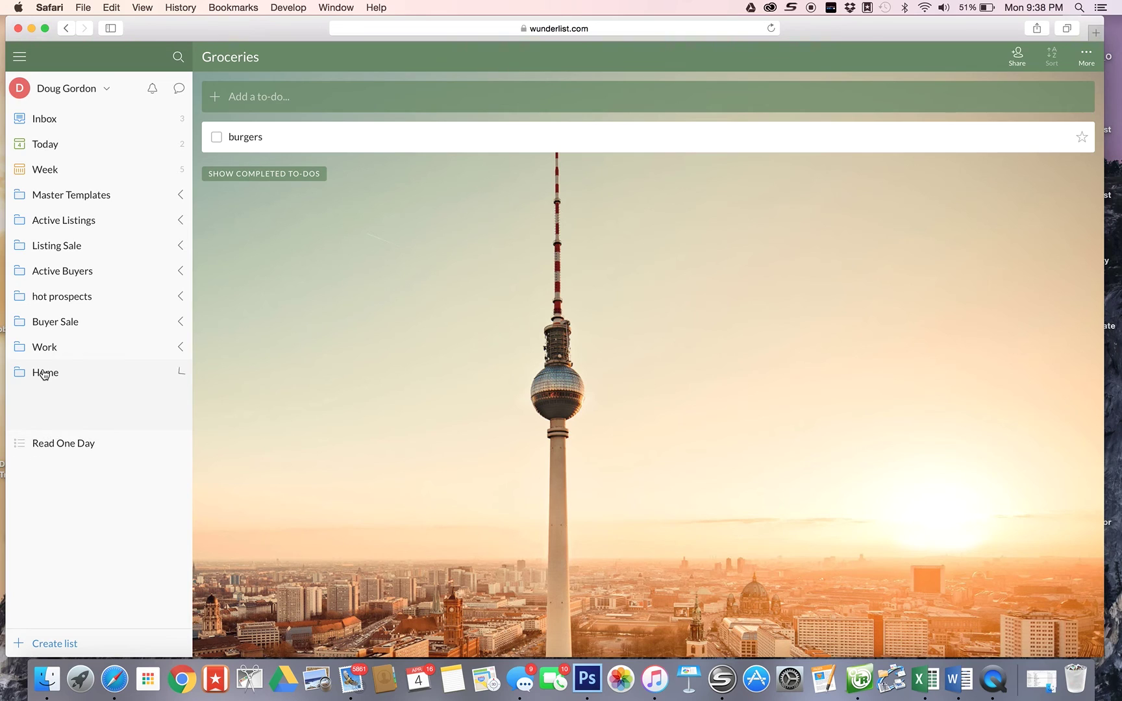
pyautogui.click(53, 397)
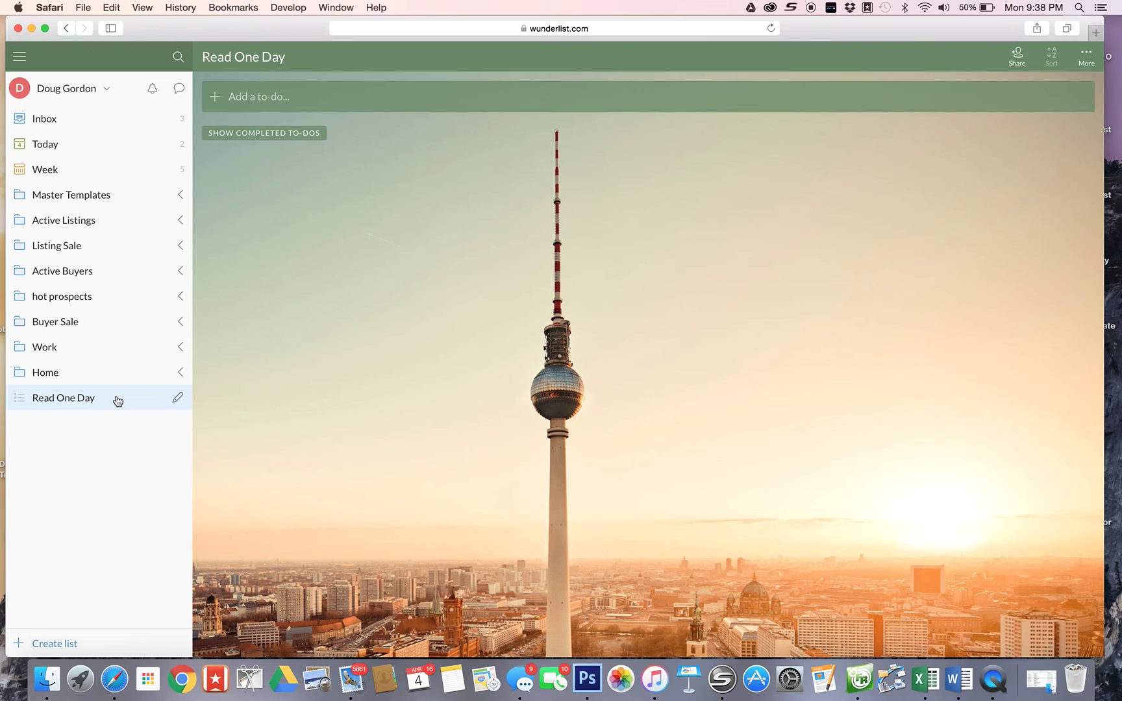
pyautogui.click(261, 95)
pyautogui.write('kickass real estate.com')
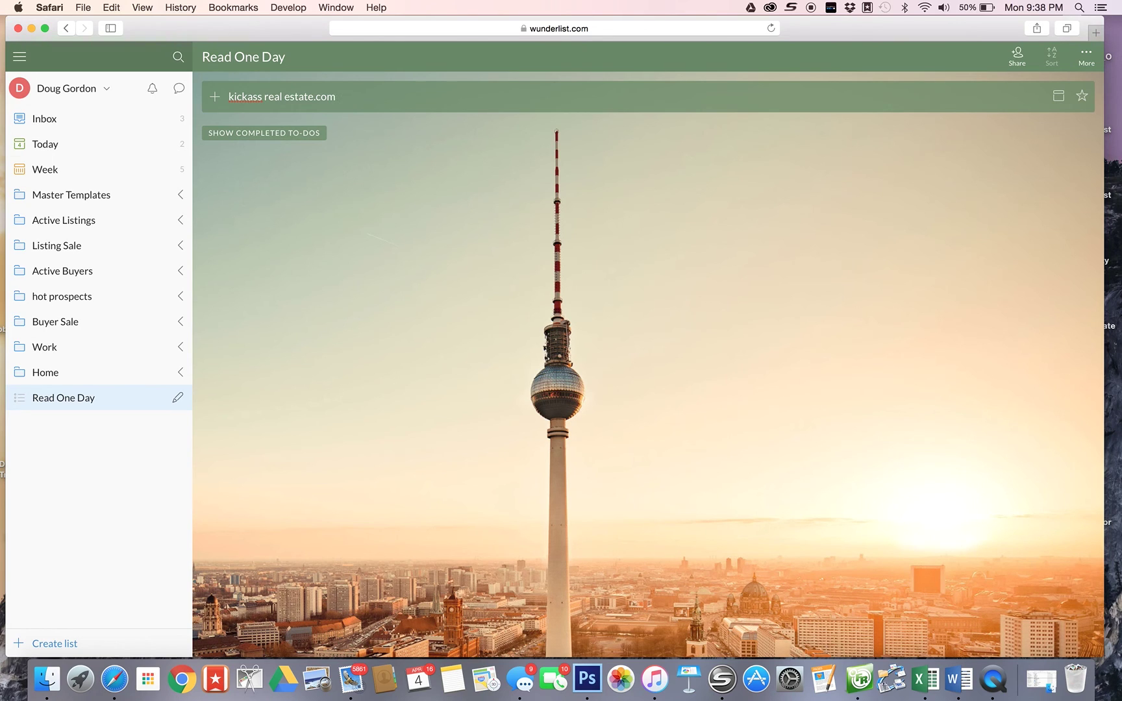
pyautogui.press('Return')
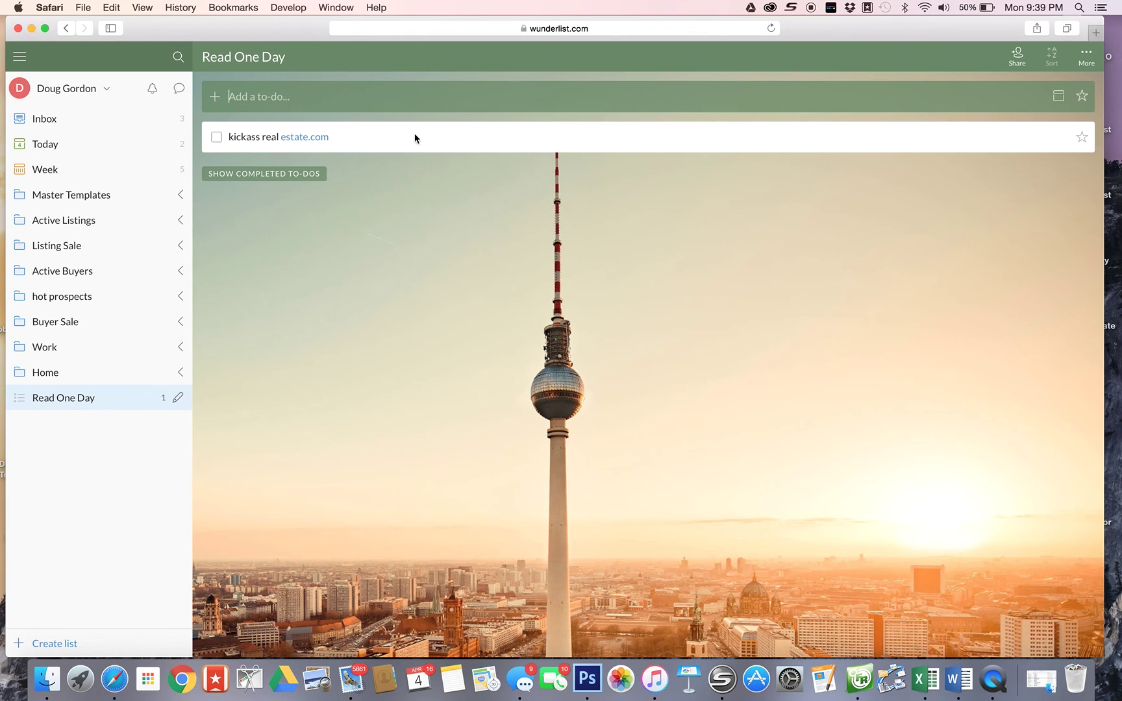
# - Add the note 'last week's remax convention it was mentioned' to that to-do
pyautogui.doubleClick(385, 143)
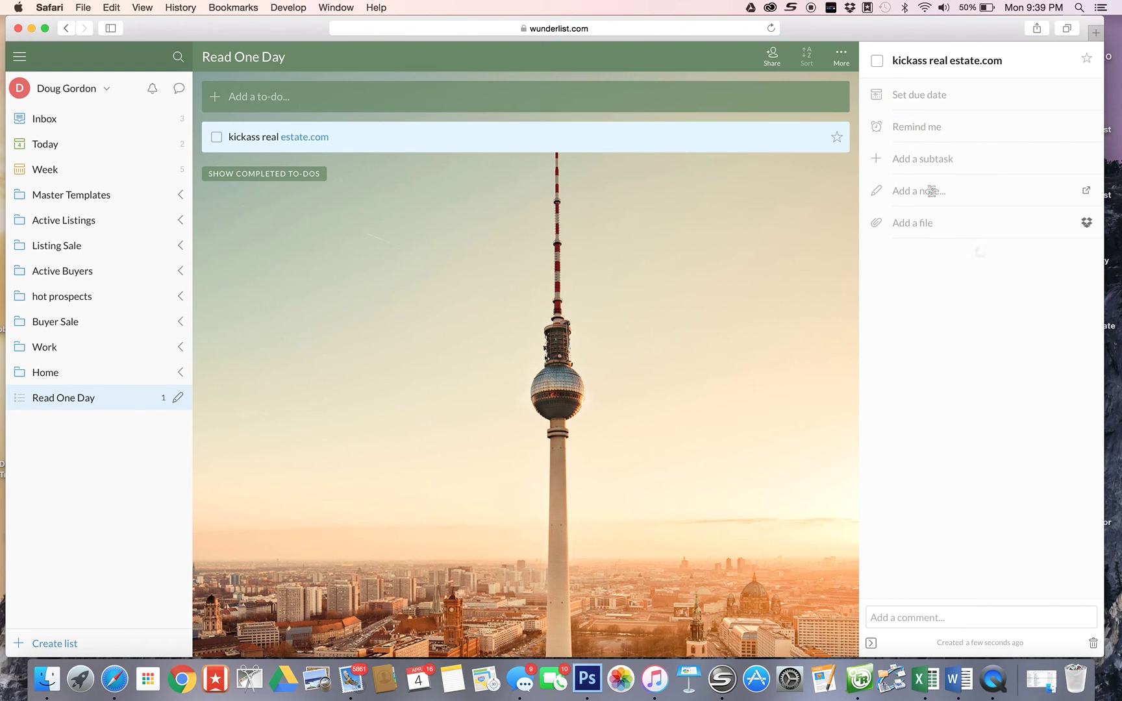
pyautogui.click(948, 192)
pyautogui.write("last week's remax convention it was mentioned")
pyautogui.press('Return')
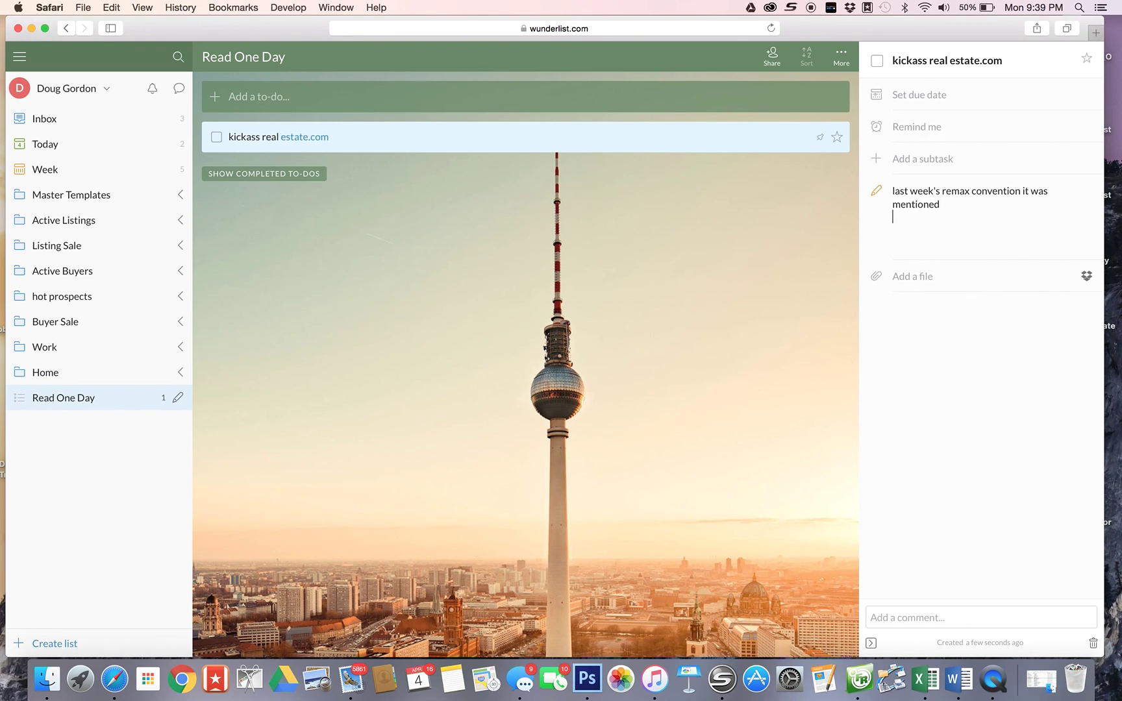
pyautogui.click(598, 223)
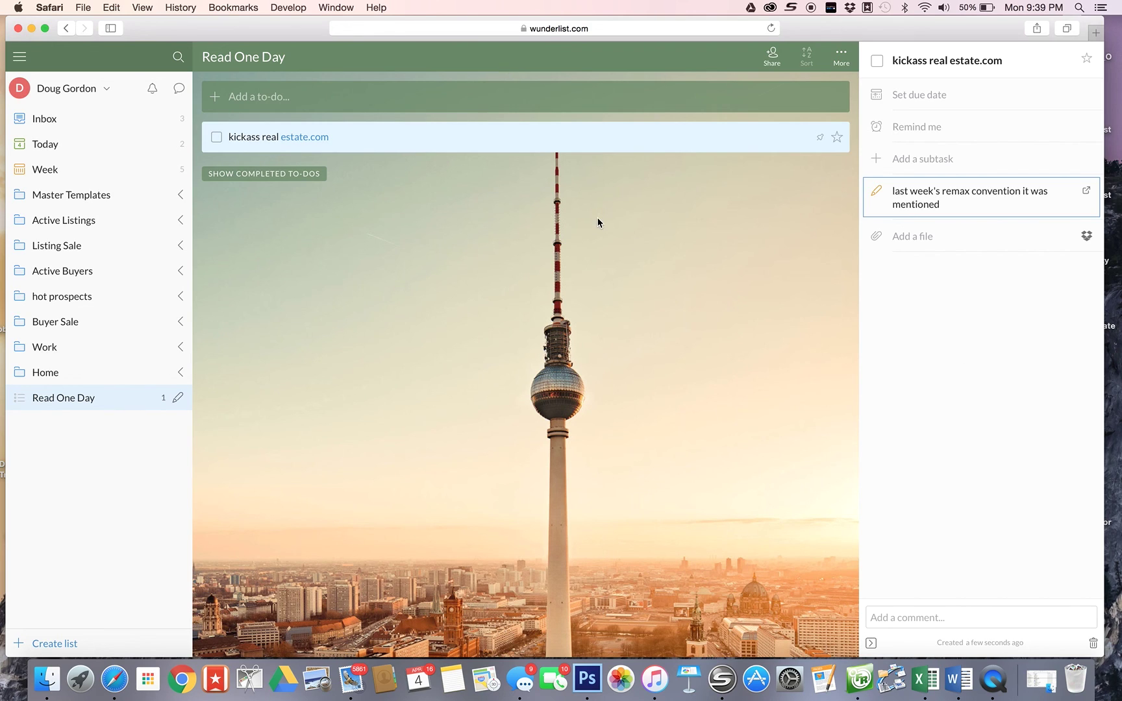